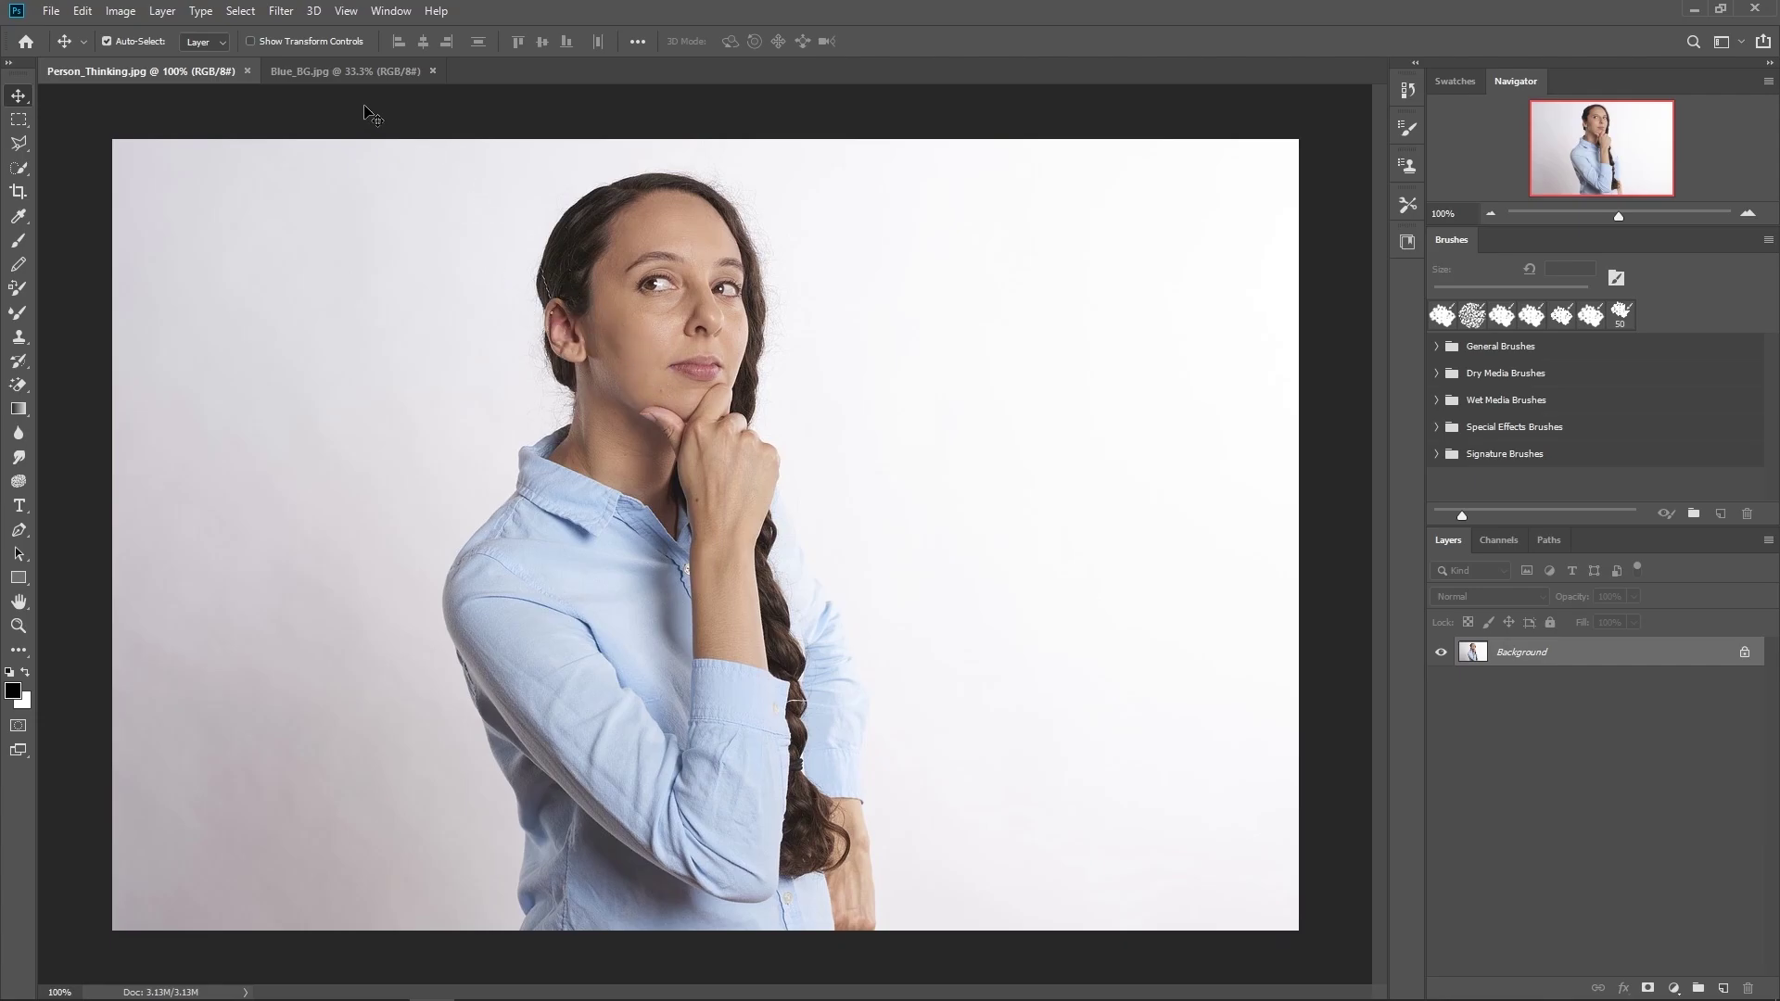
# Step: Flip between the blue background image and the woman photo, ending on the woman photo
pyautogui.click(348, 72)
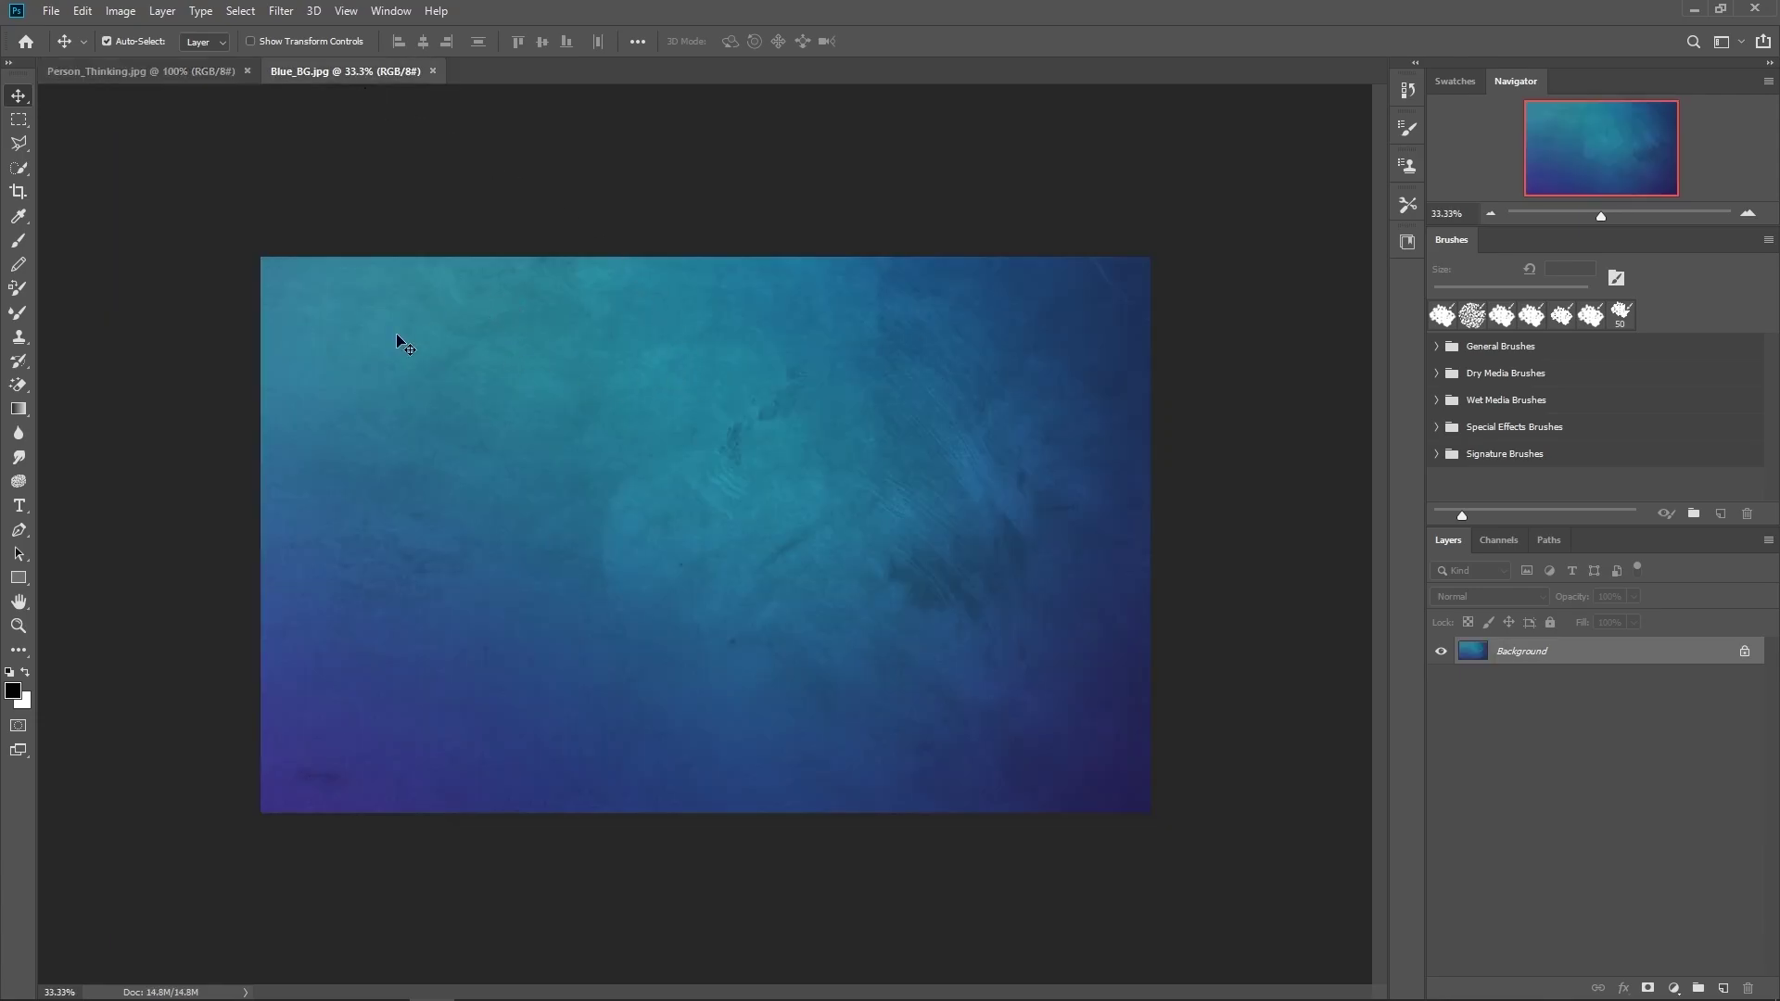
pyautogui.click(146, 70)
pyautogui.click(285, 72)
pyautogui.hotkey('ctrl', 'Tab')
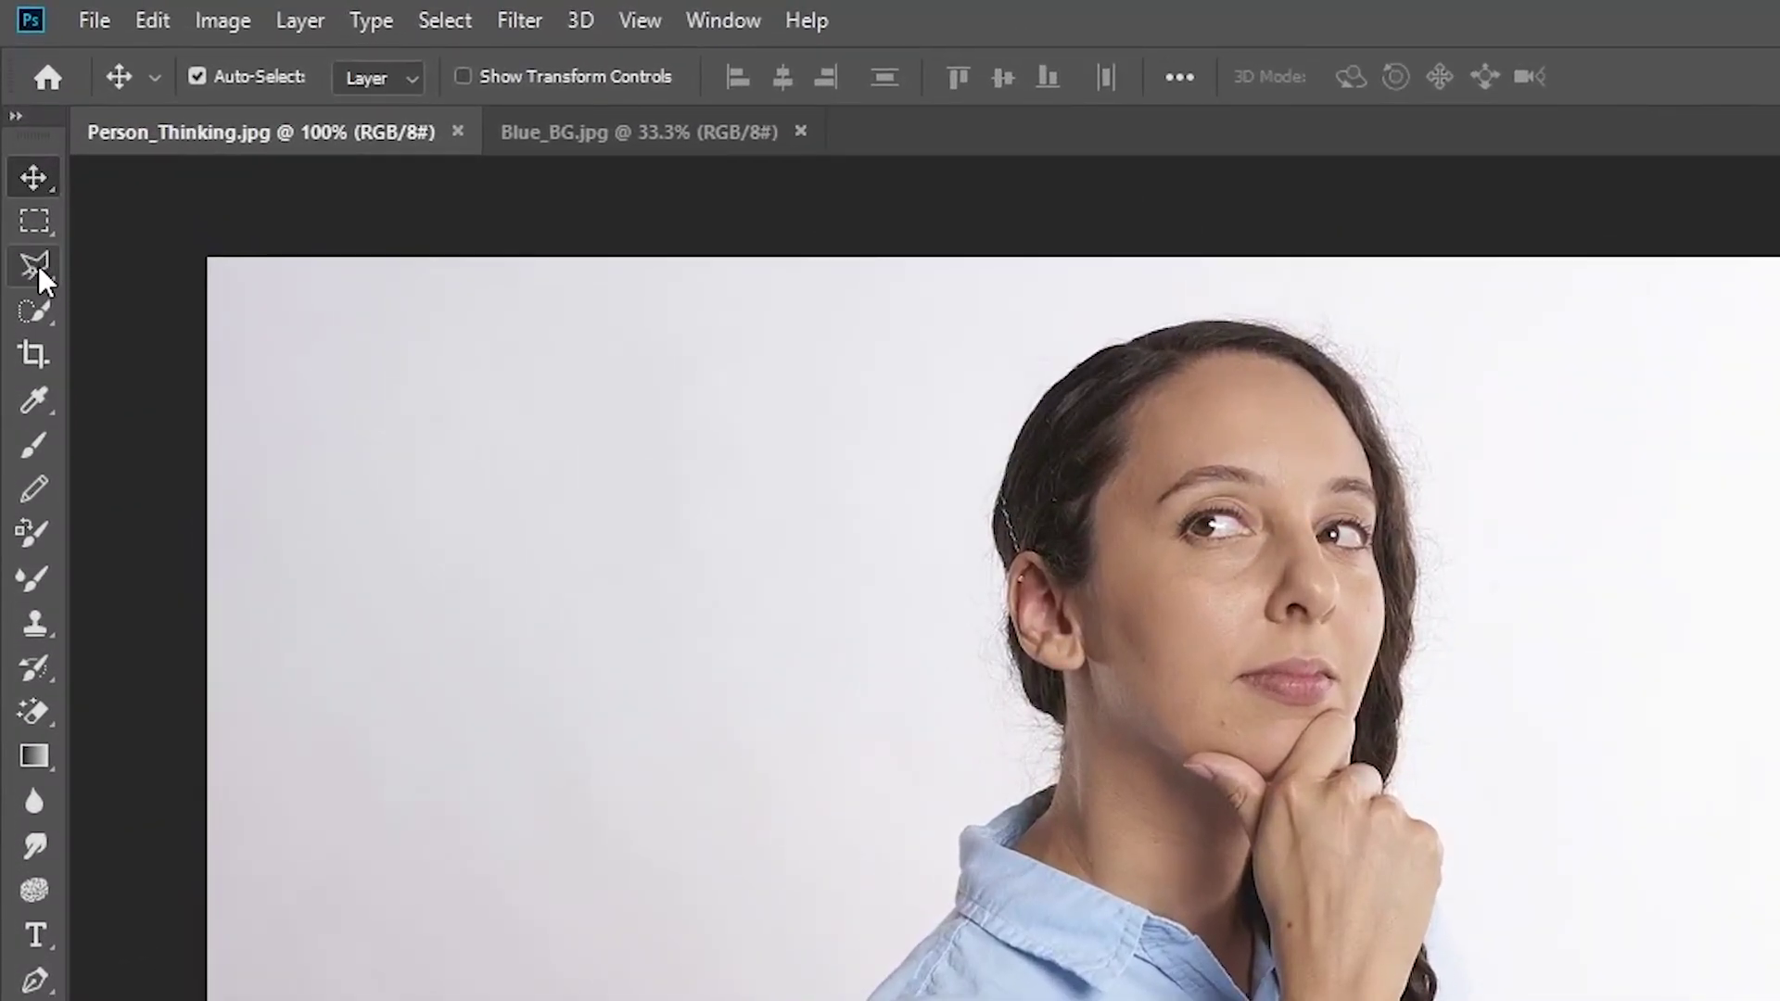
# Step: Choose the Polygonal Lasso Tool from the lasso flyout
pyautogui.click(33, 249)
pyautogui.click(93, 267)
pyautogui.rightClick(34, 266)
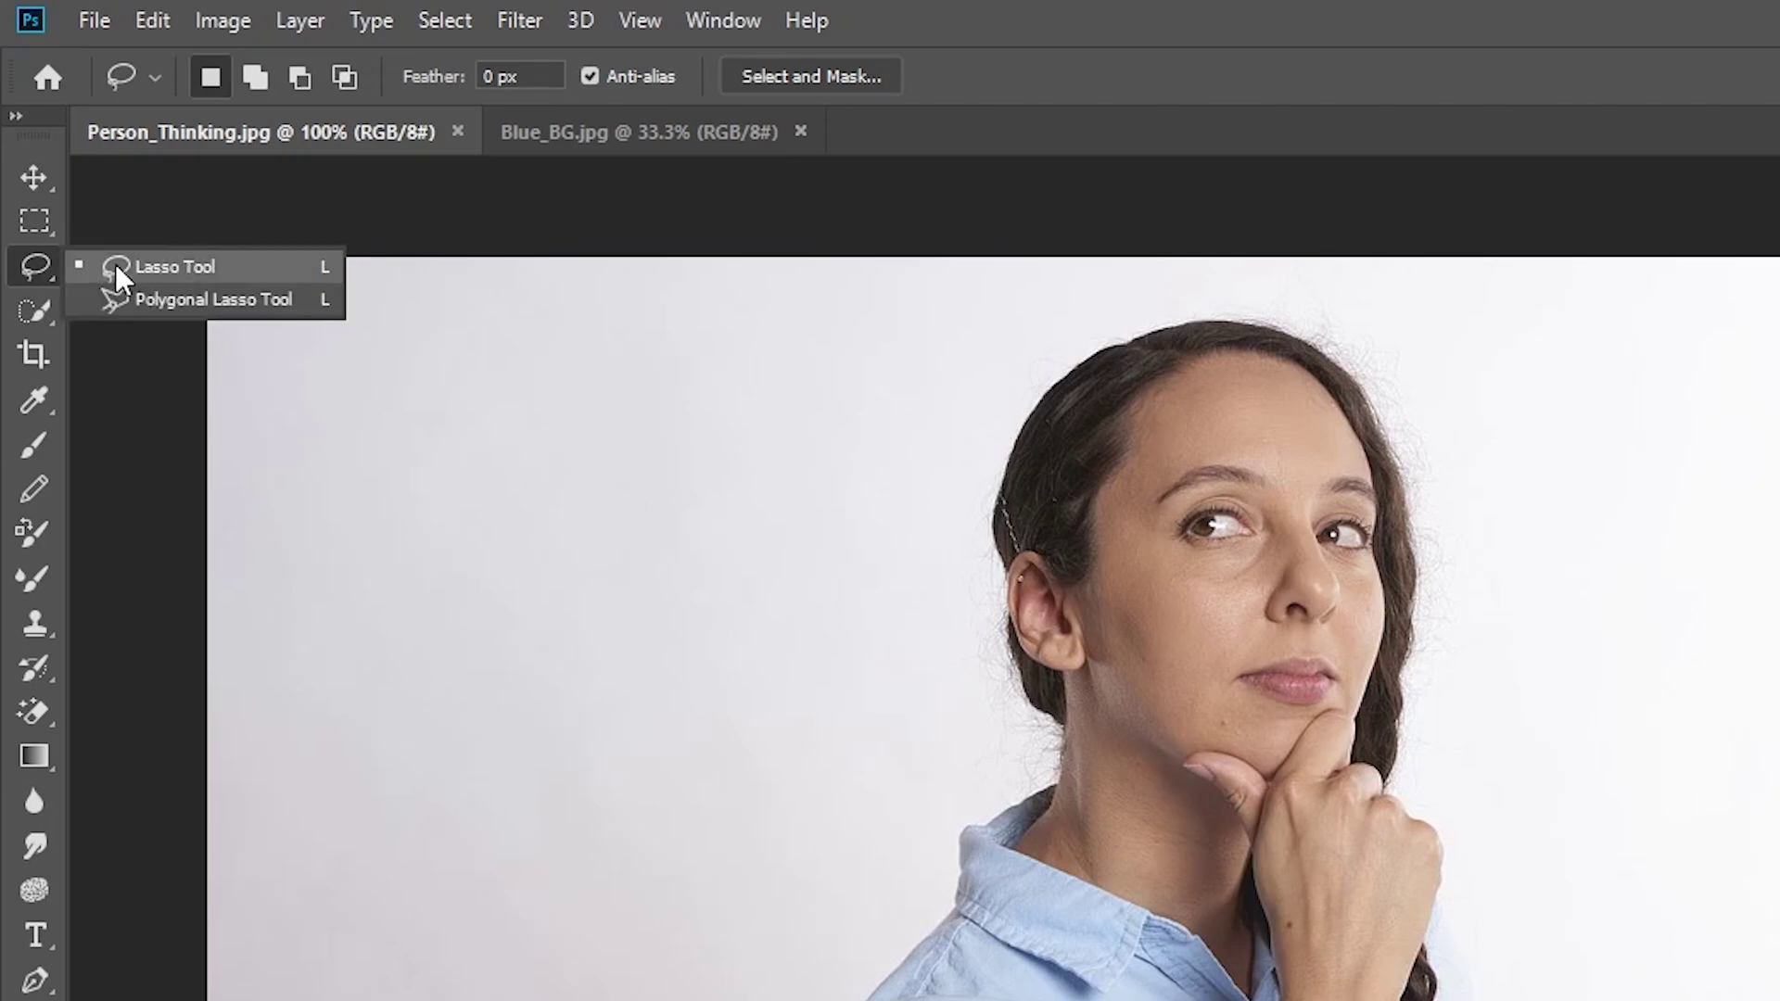
pyautogui.click(196, 303)
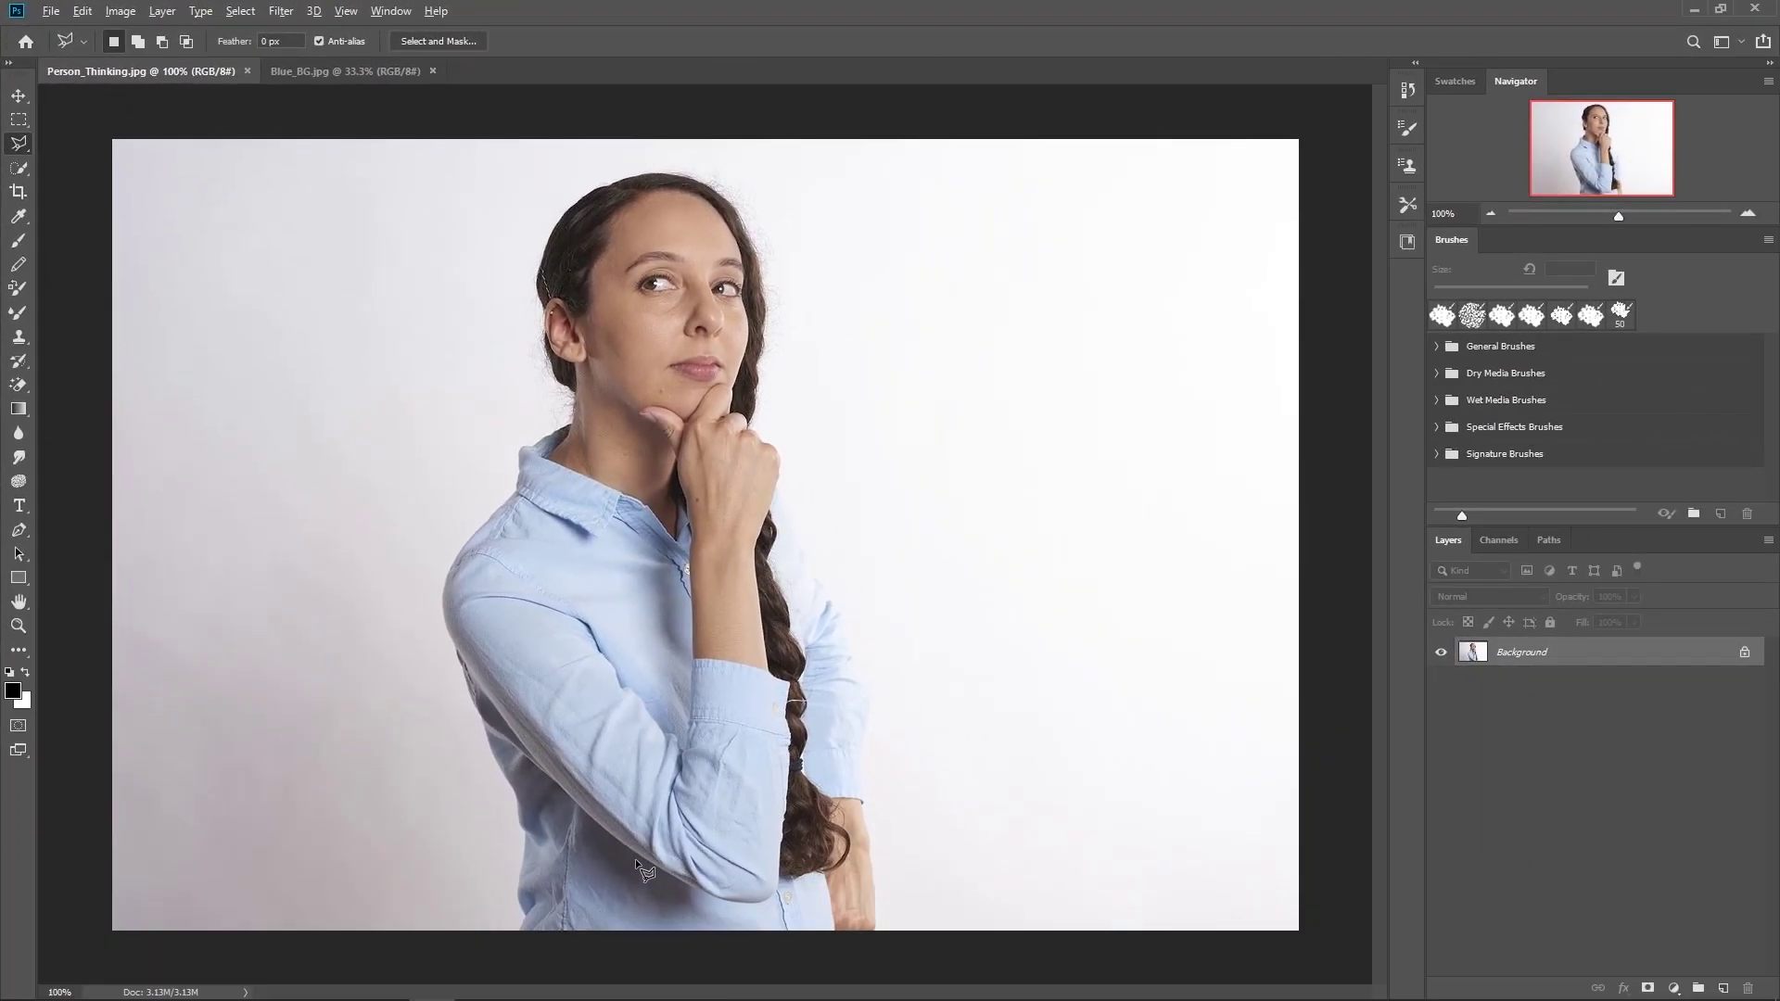
# Step: Zoom to 146% and anchor the first outline point at the shirt's lower-left edge
pyautogui.scroll(4, 642, 877)
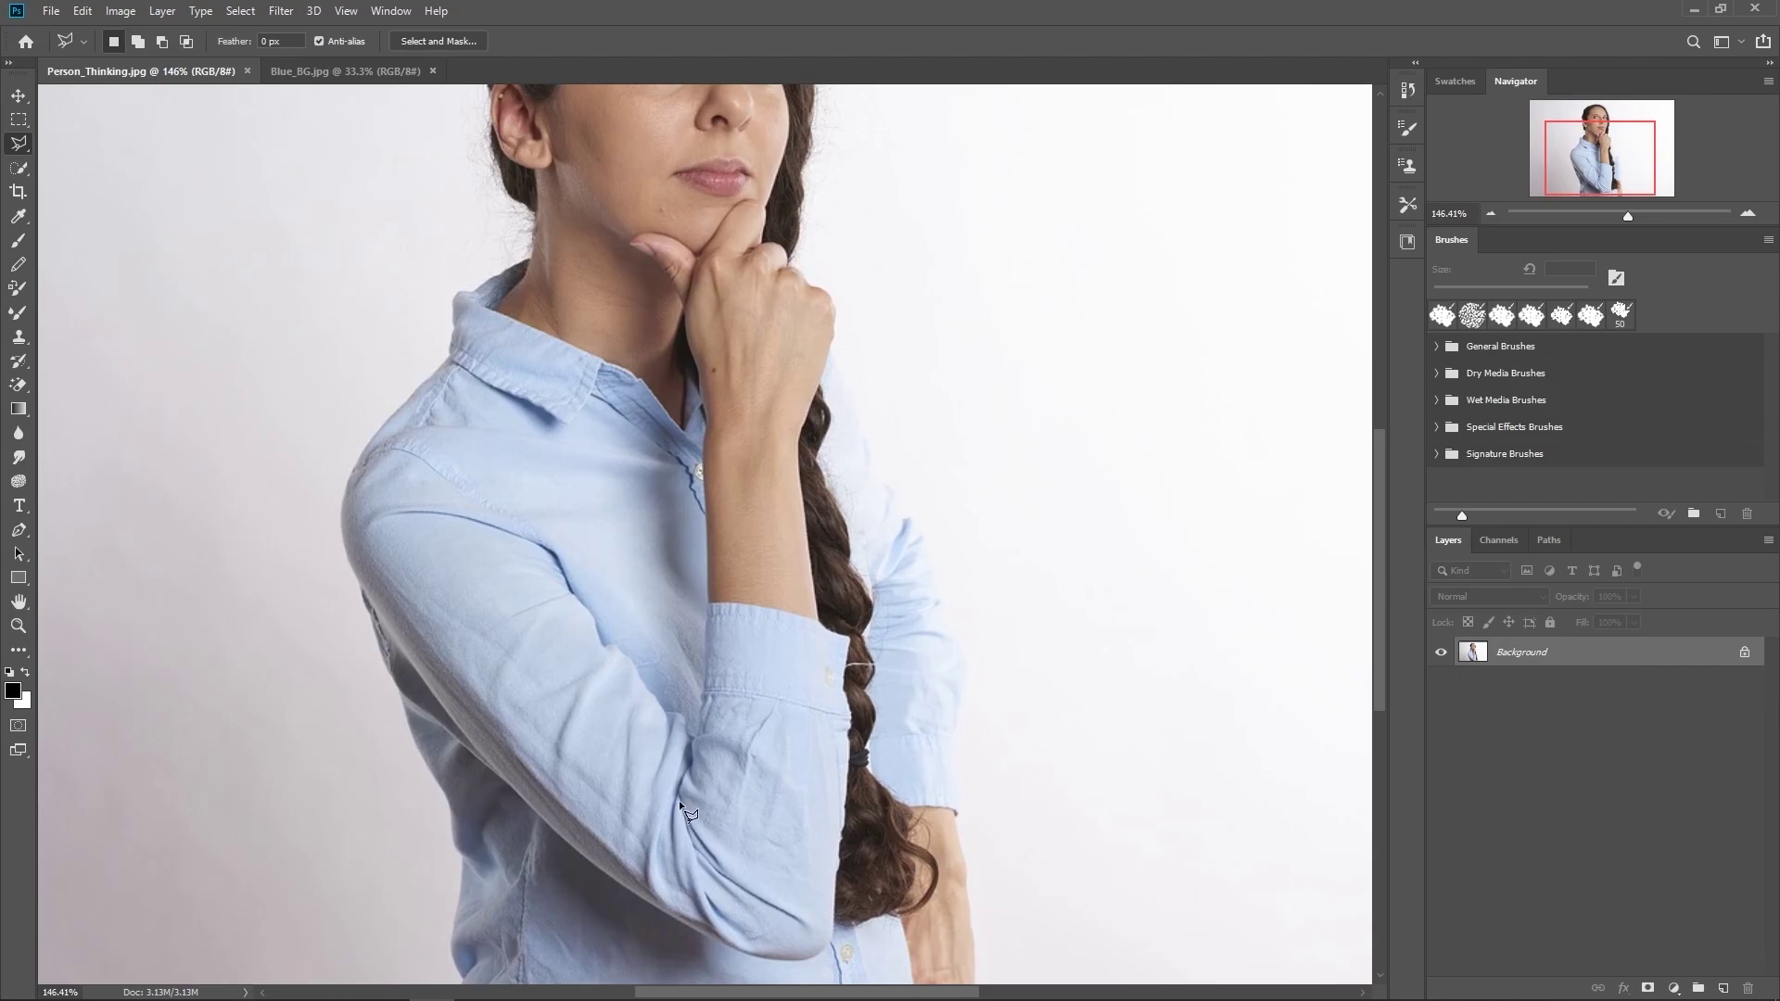
pyautogui.moveTo(772, 822); pyautogui.dragTo(861, 619)
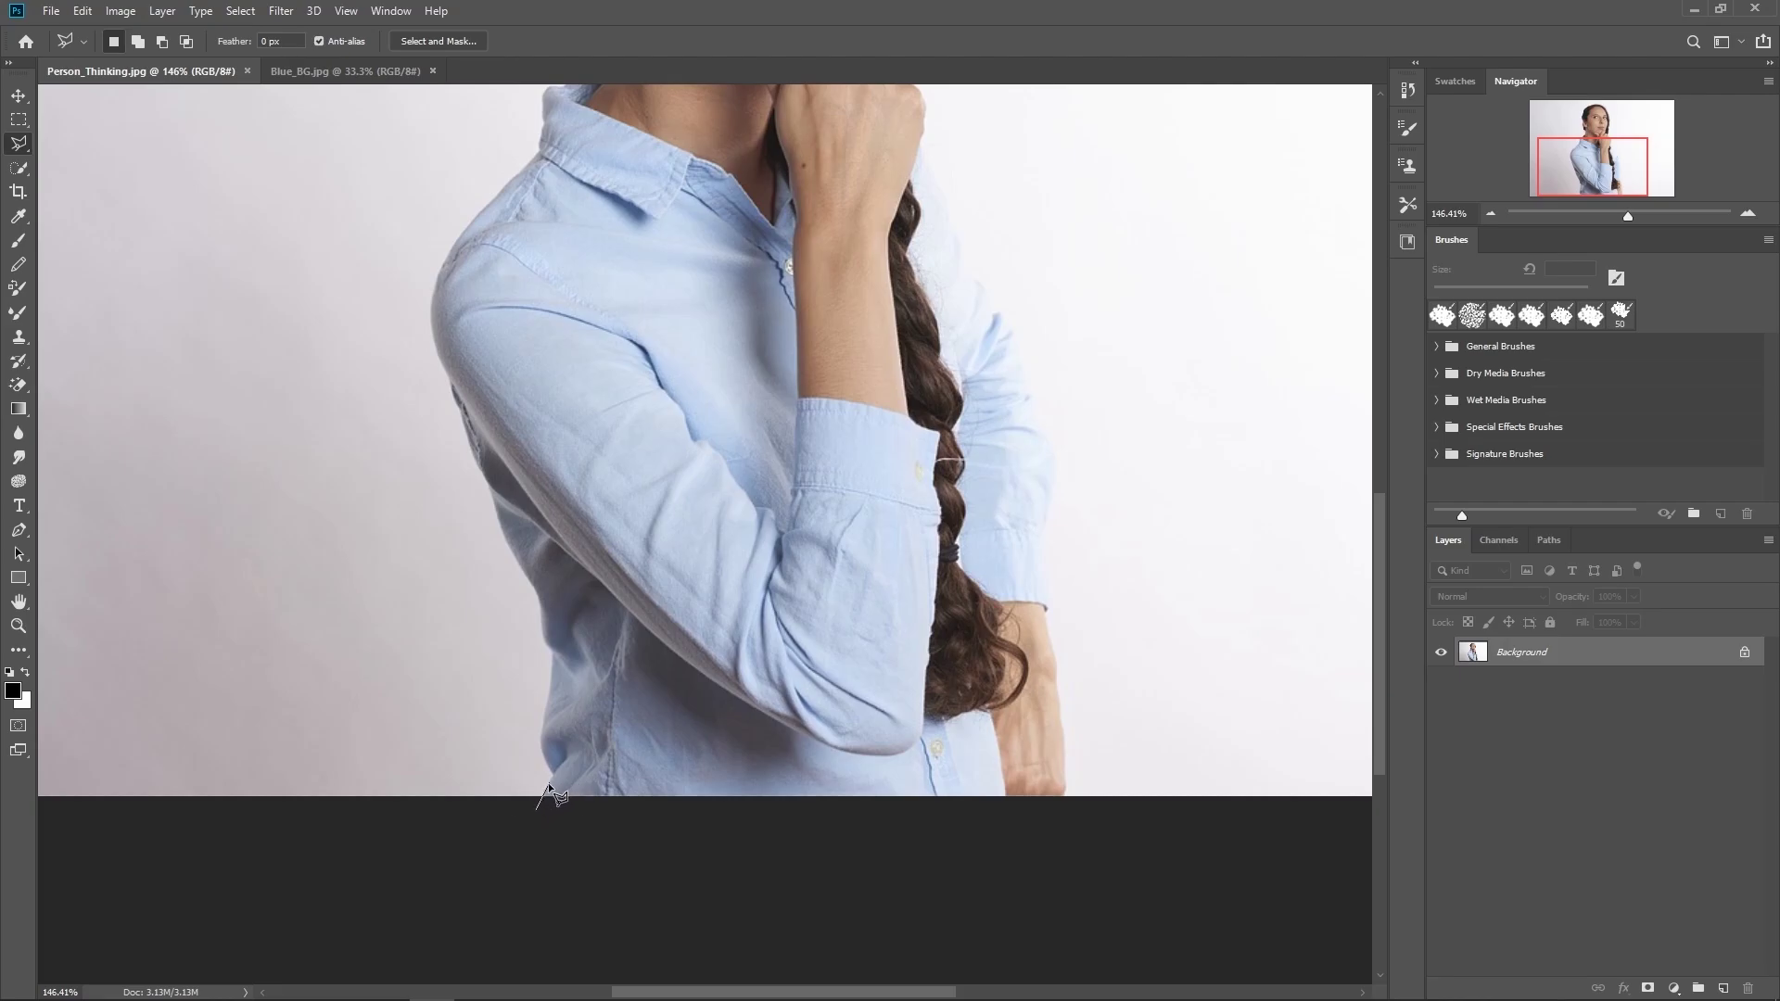
pyautogui.click(541, 736)
# Step: Zoom to 300% and add outline points up the shirt side and along the collar
pyautogui.hscroll(-3, 553, 659)
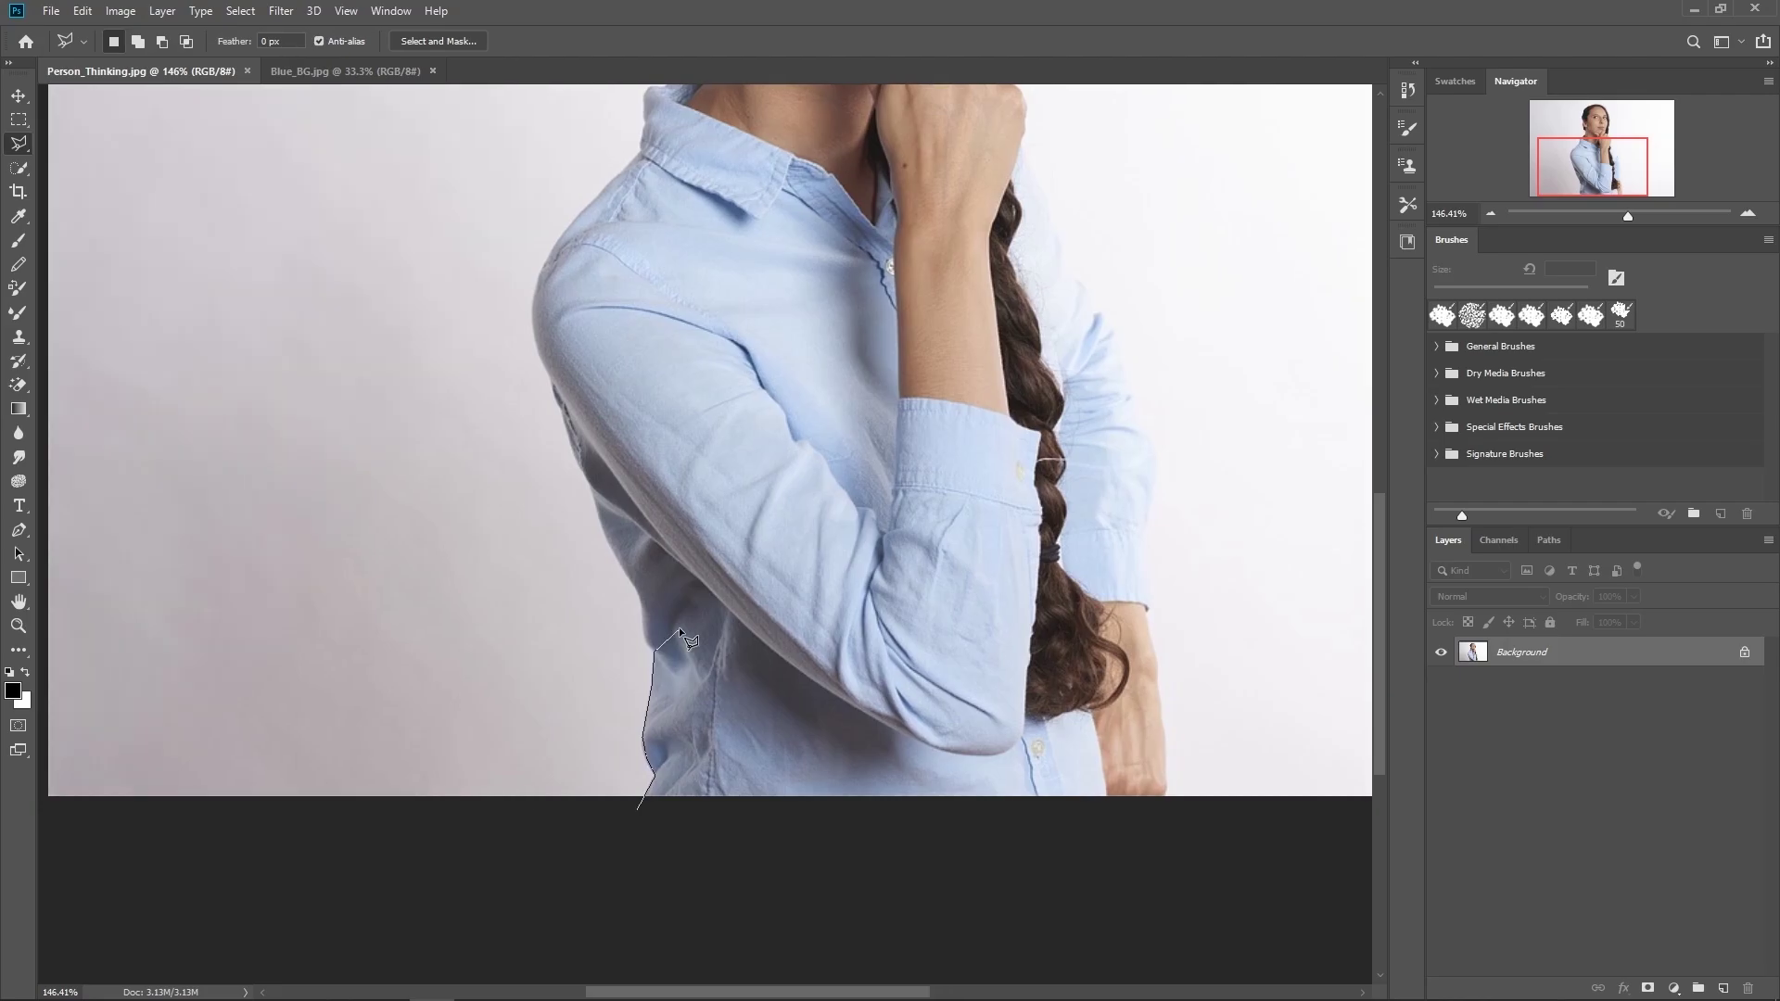
pyautogui.scroll(2, 679, 627)
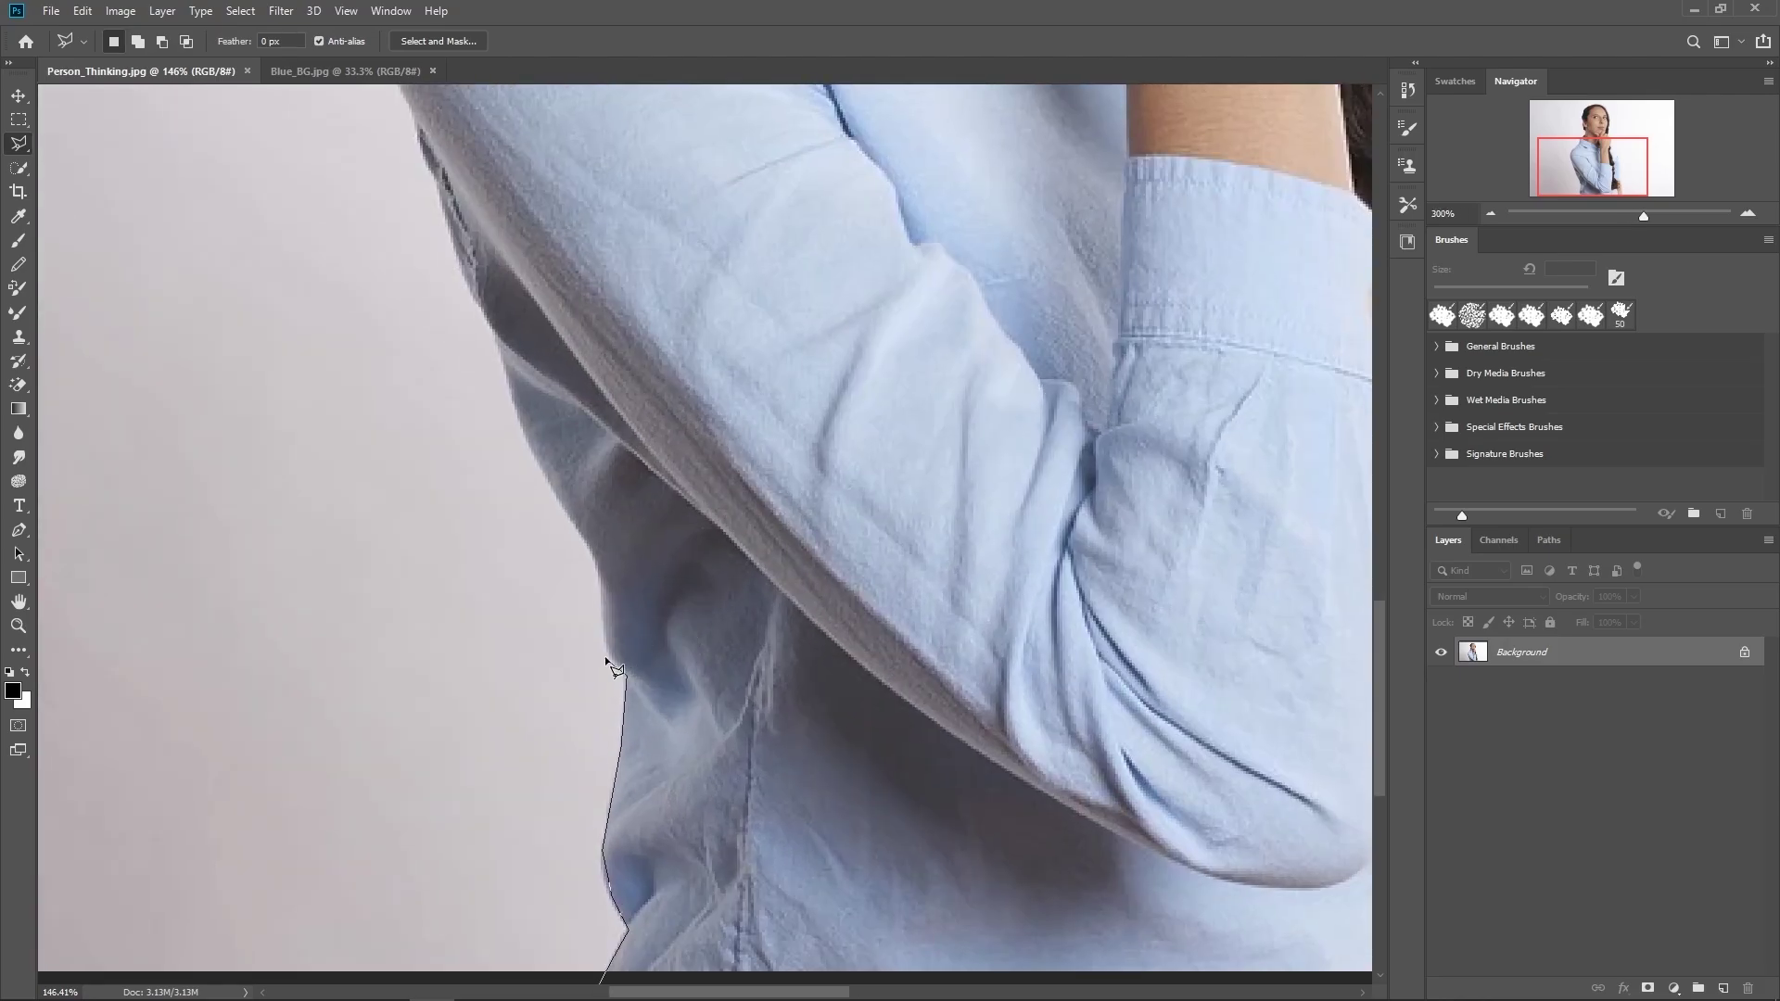
pyautogui.scroll(3, 574, 521)
pyautogui.hscroll(-2, 802, 636)
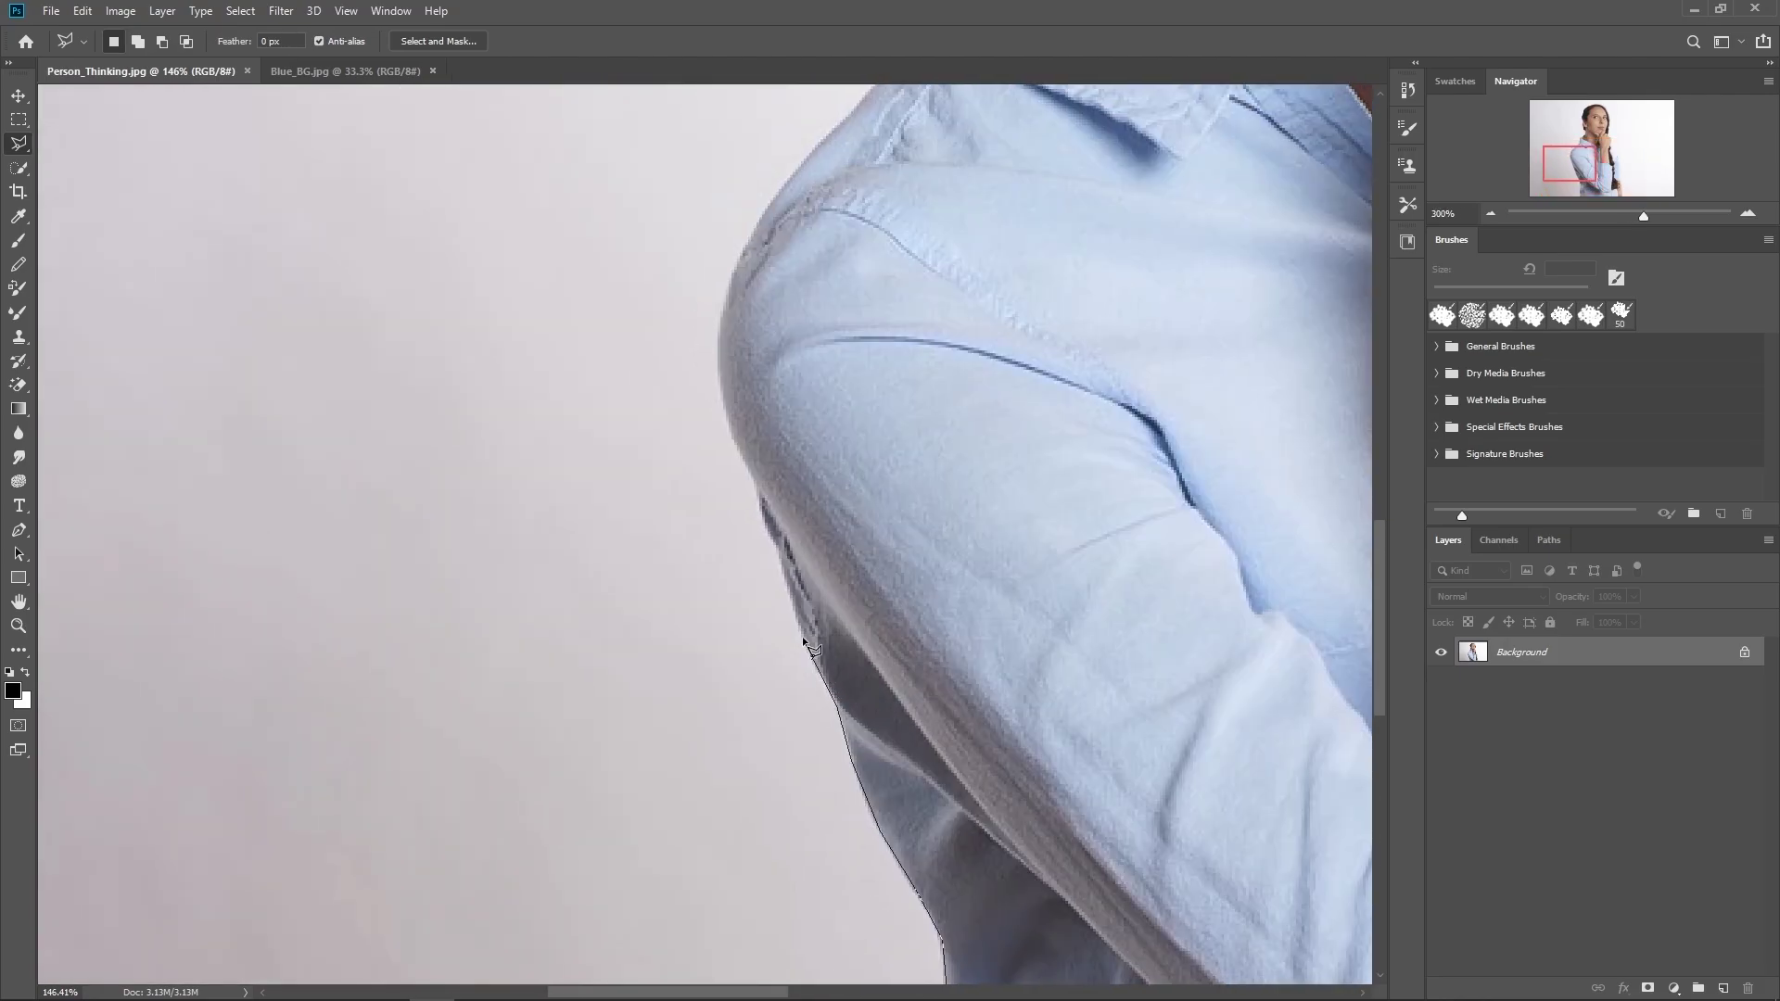
pyautogui.scroll(3, 727, 409)
pyautogui.hscroll(2, 727, 410)
pyautogui.scroll(3, 738, 465)
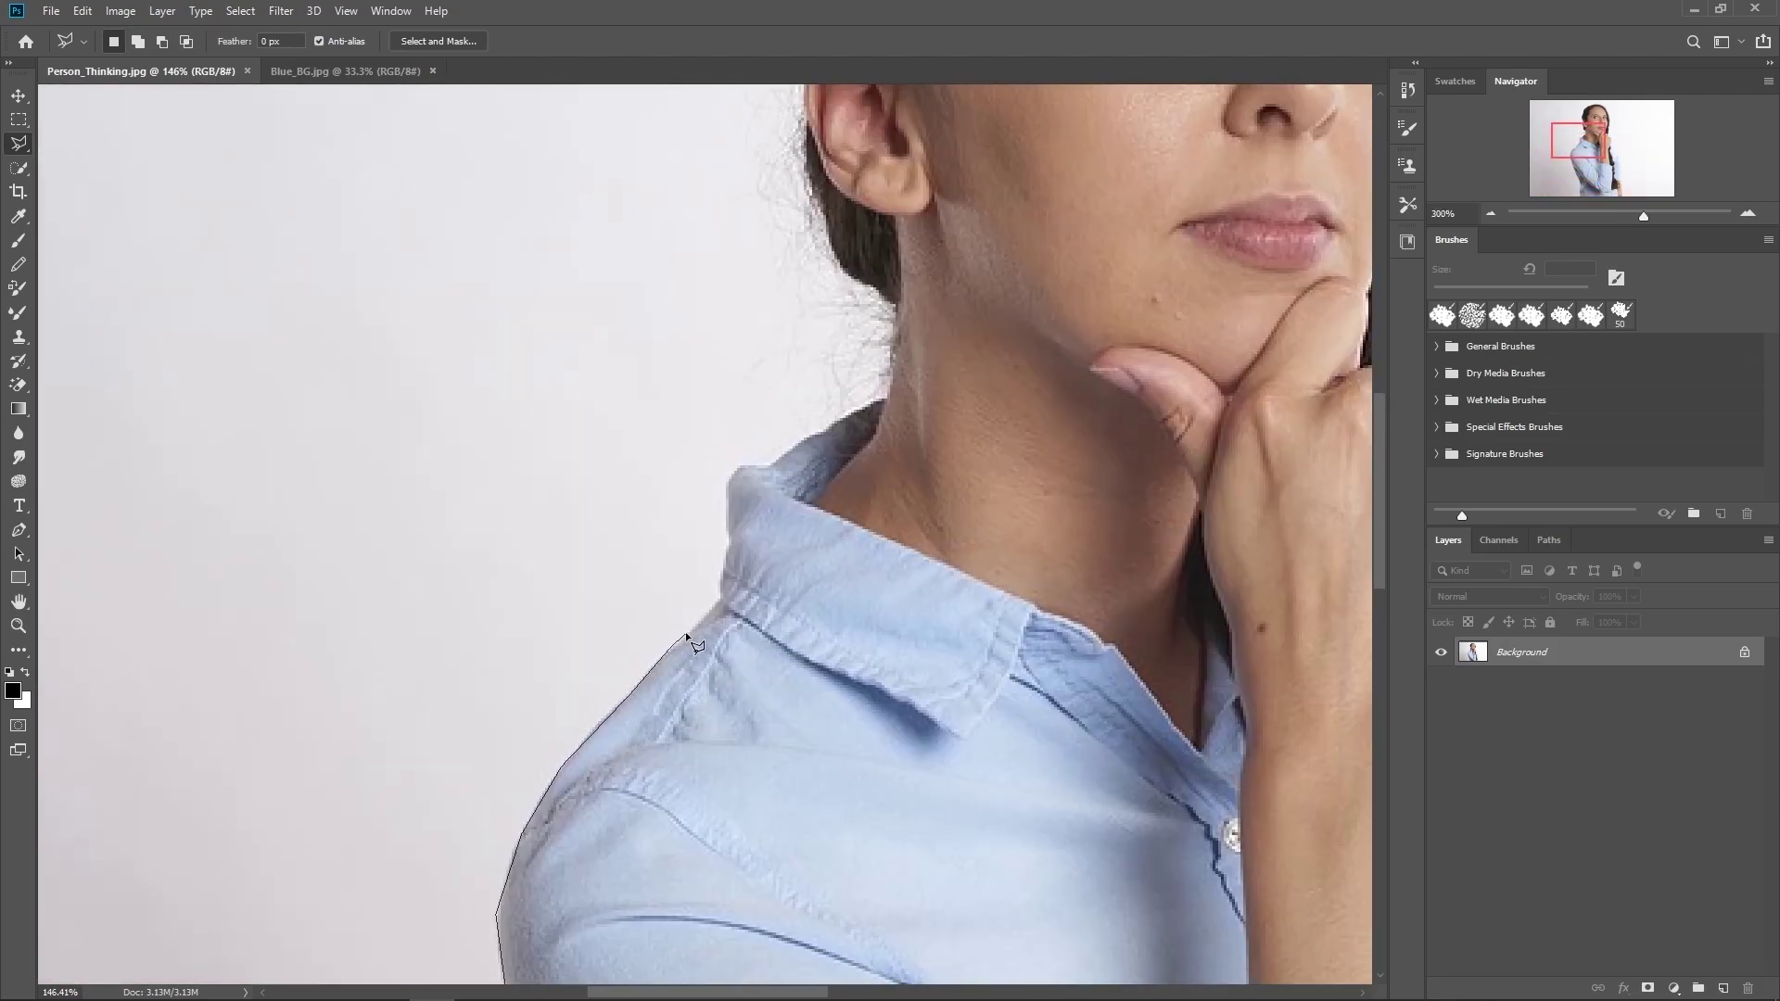
pyautogui.click(741, 602)
pyautogui.click(747, 488)
pyautogui.click(837, 441)
# Step: Reframe the view around the neck and fix an outline point at the neck edge
pyautogui.scroll(2, 837, 442)
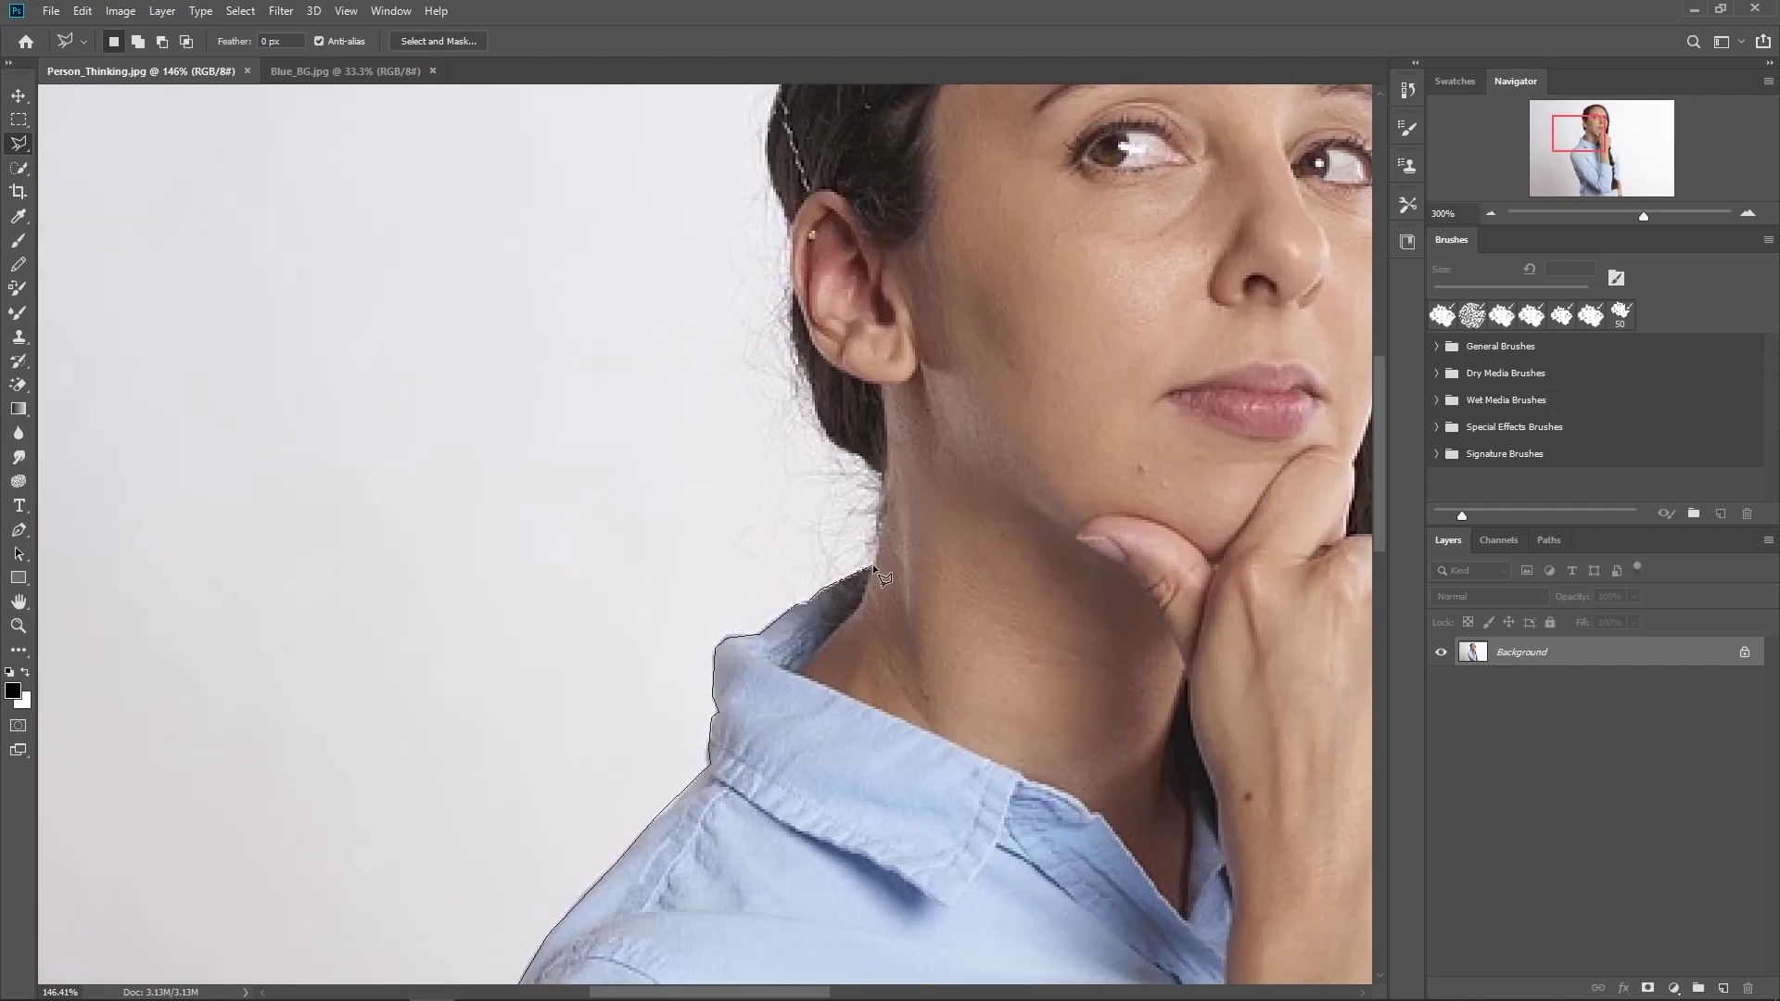
pyautogui.hscroll(2, 871, 564)
pyautogui.scroll(1, 872, 563)
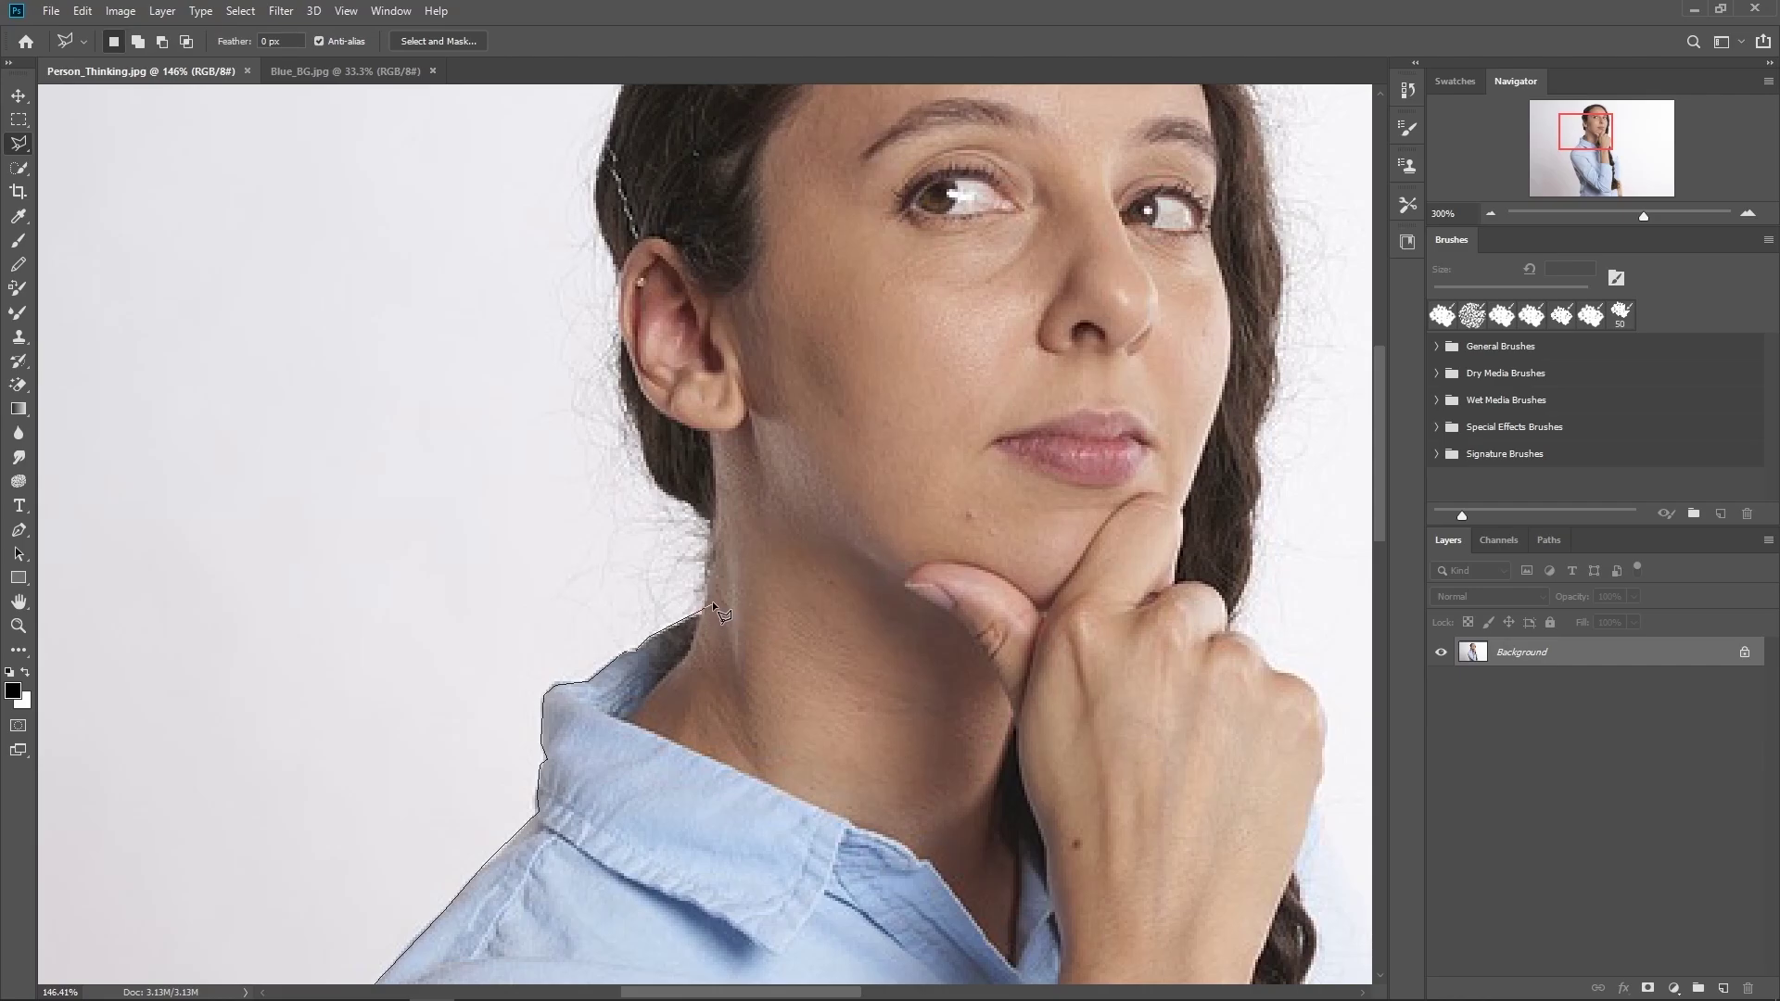
pyautogui.moveTo(702, 461); pyautogui.dragTo(658, 451)
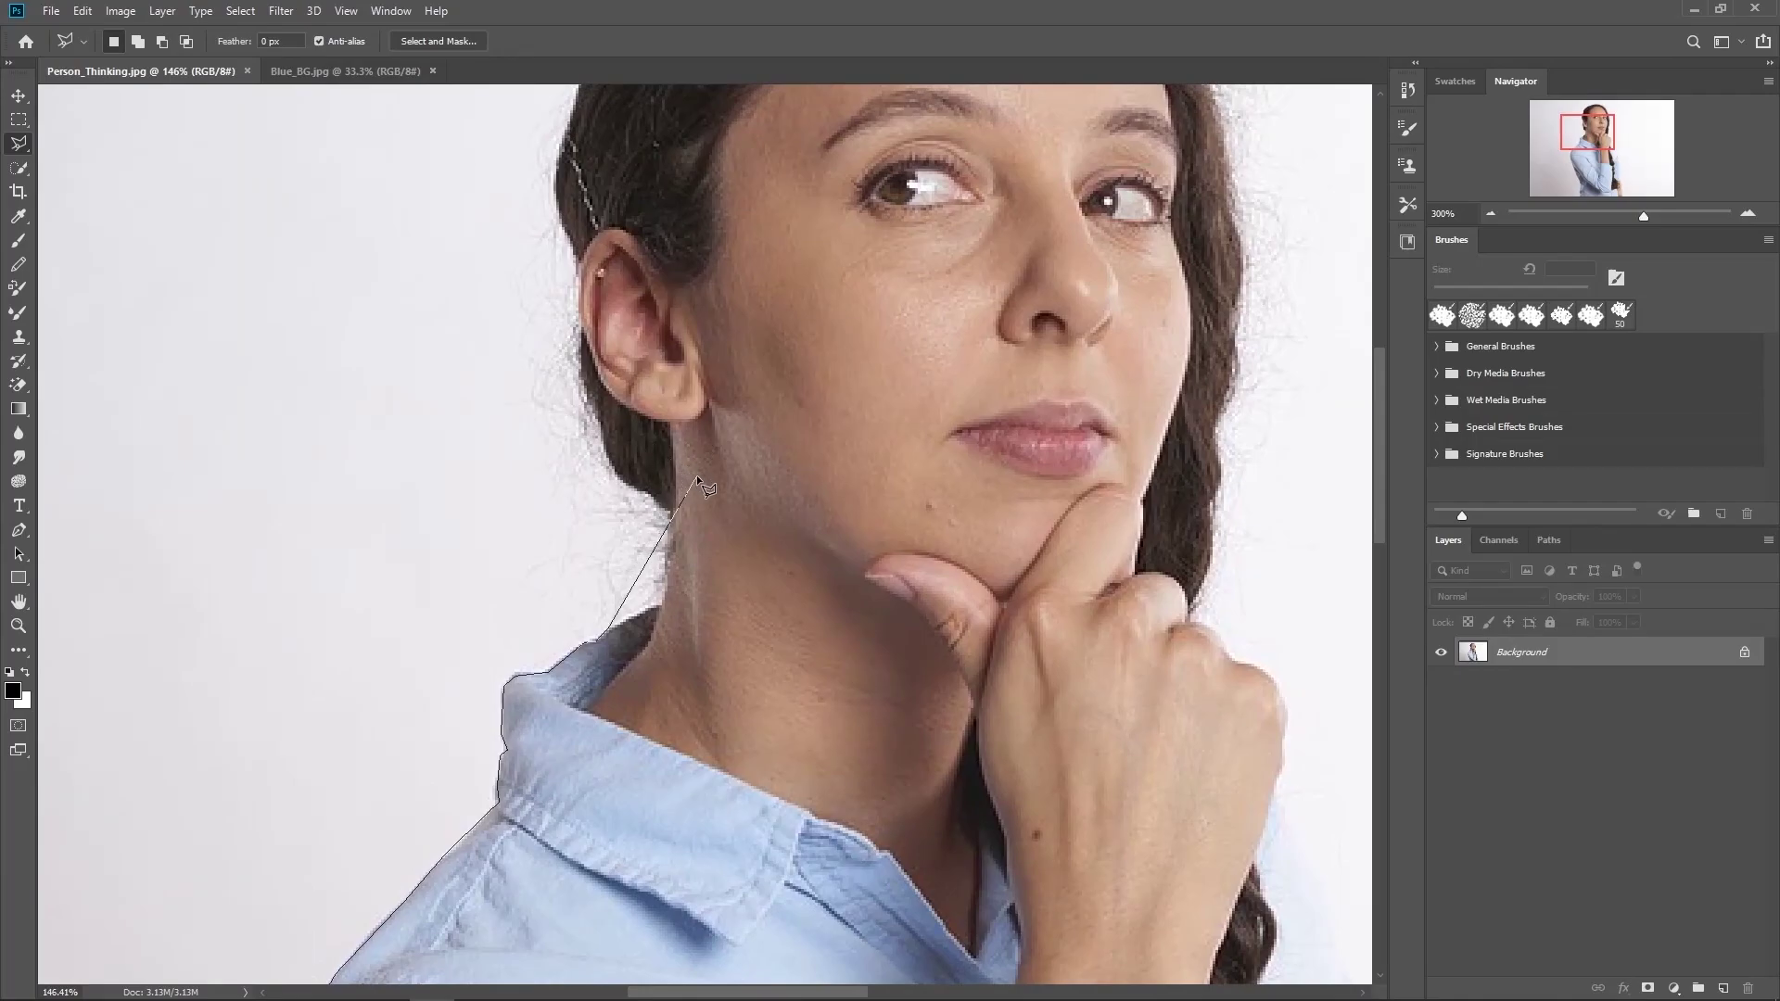
pyautogui.moveTo(548, 437); pyautogui.dragTo(691, 258)
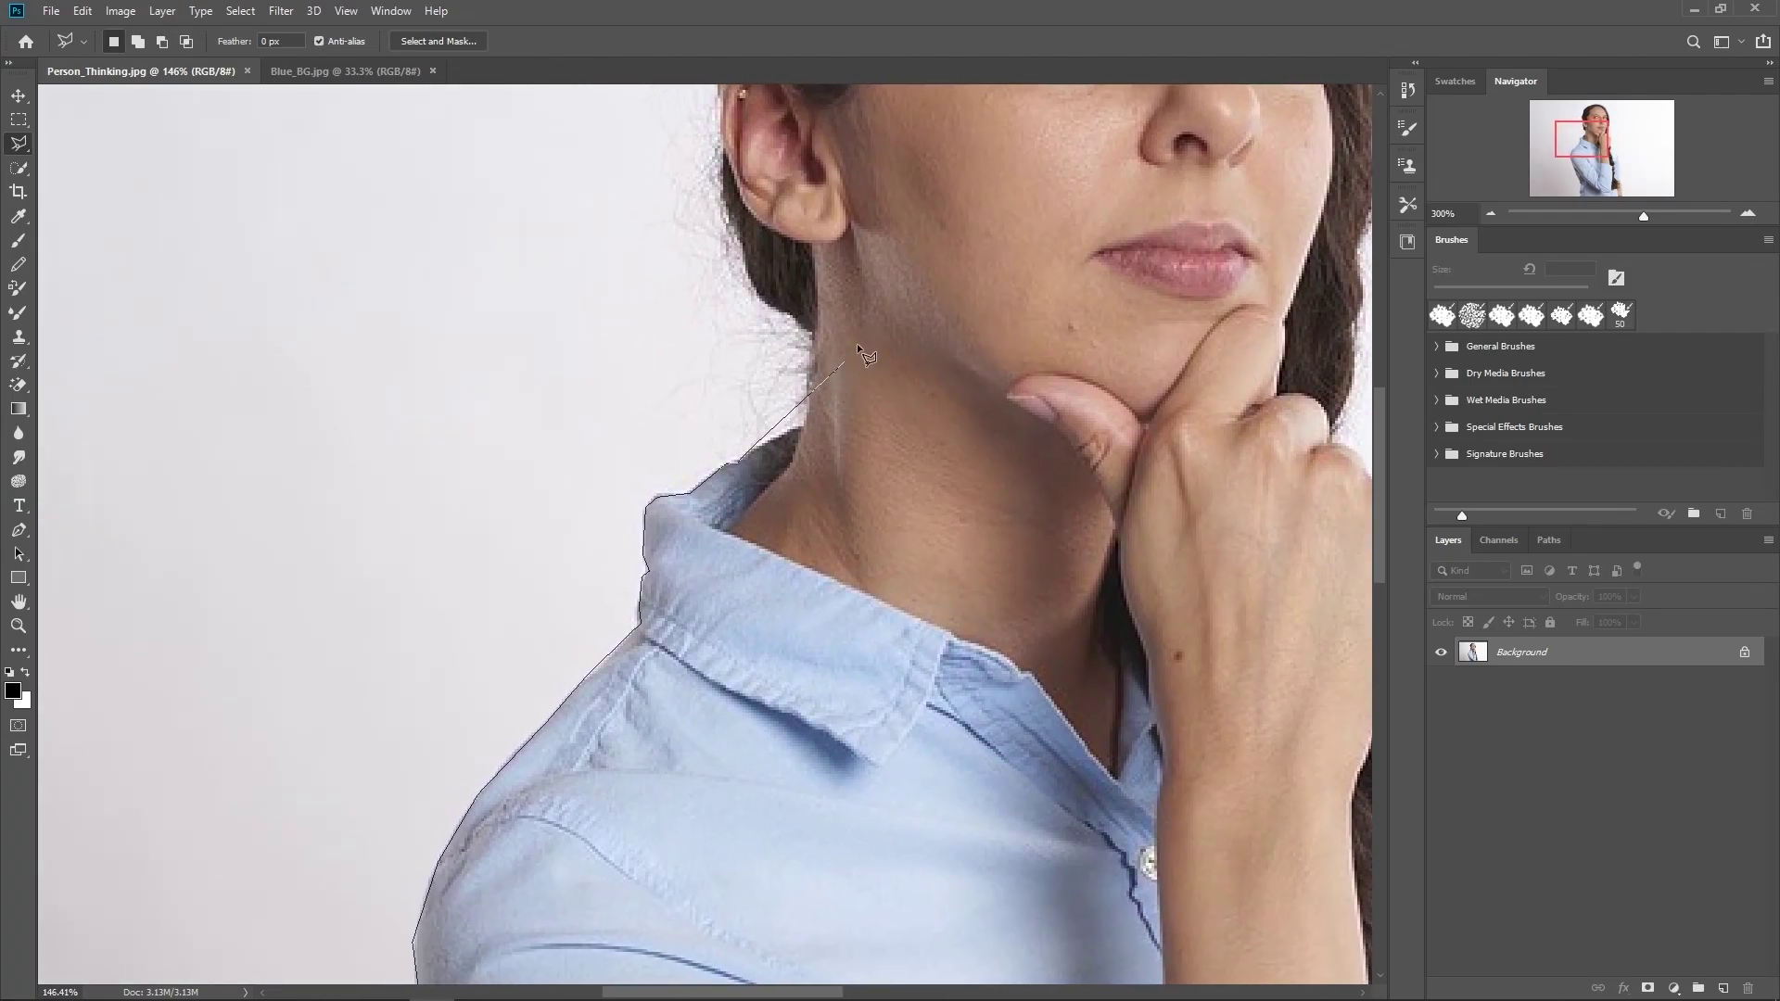
pyautogui.click(752, 446)
pyautogui.moveTo(933, 322)
pyautogui.mouseDown()
pyautogui.moveTo(696, 738)
pyautogui.moveTo(727, 520)
pyautogui.moveTo(892, 393)
pyautogui.moveTo(901, 471)
pyautogui.moveTo(782, 636)
pyautogui.moveTo(738, 617)
pyautogui.moveTo(697, 723)
pyautogui.moveTo(707, 774)
pyautogui.moveTo(755, 422)
pyautogui.moveTo(789, 400)
pyautogui.mouseUp()
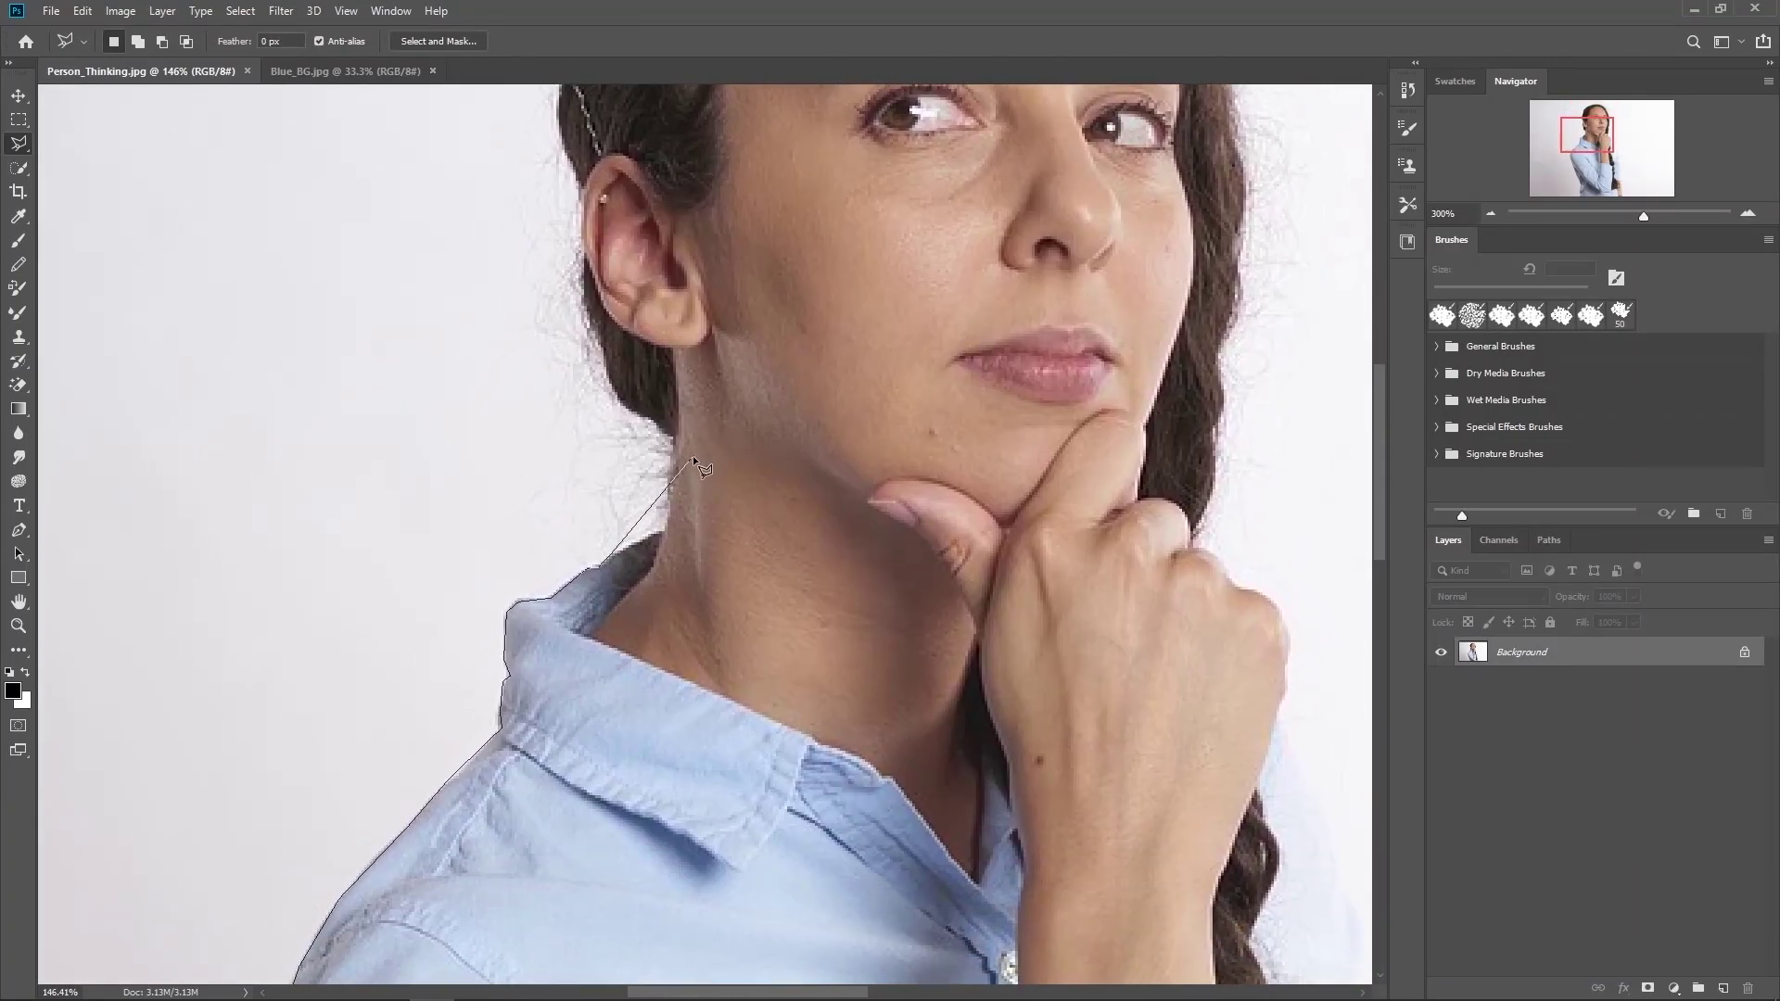
# Step: Add outline points up the neck edge toward the ear, then shift the view up the face
pyautogui.click(664, 530)
pyautogui.click(673, 438)
pyautogui.moveTo(699, 289); pyautogui.dragTo(631, 556)
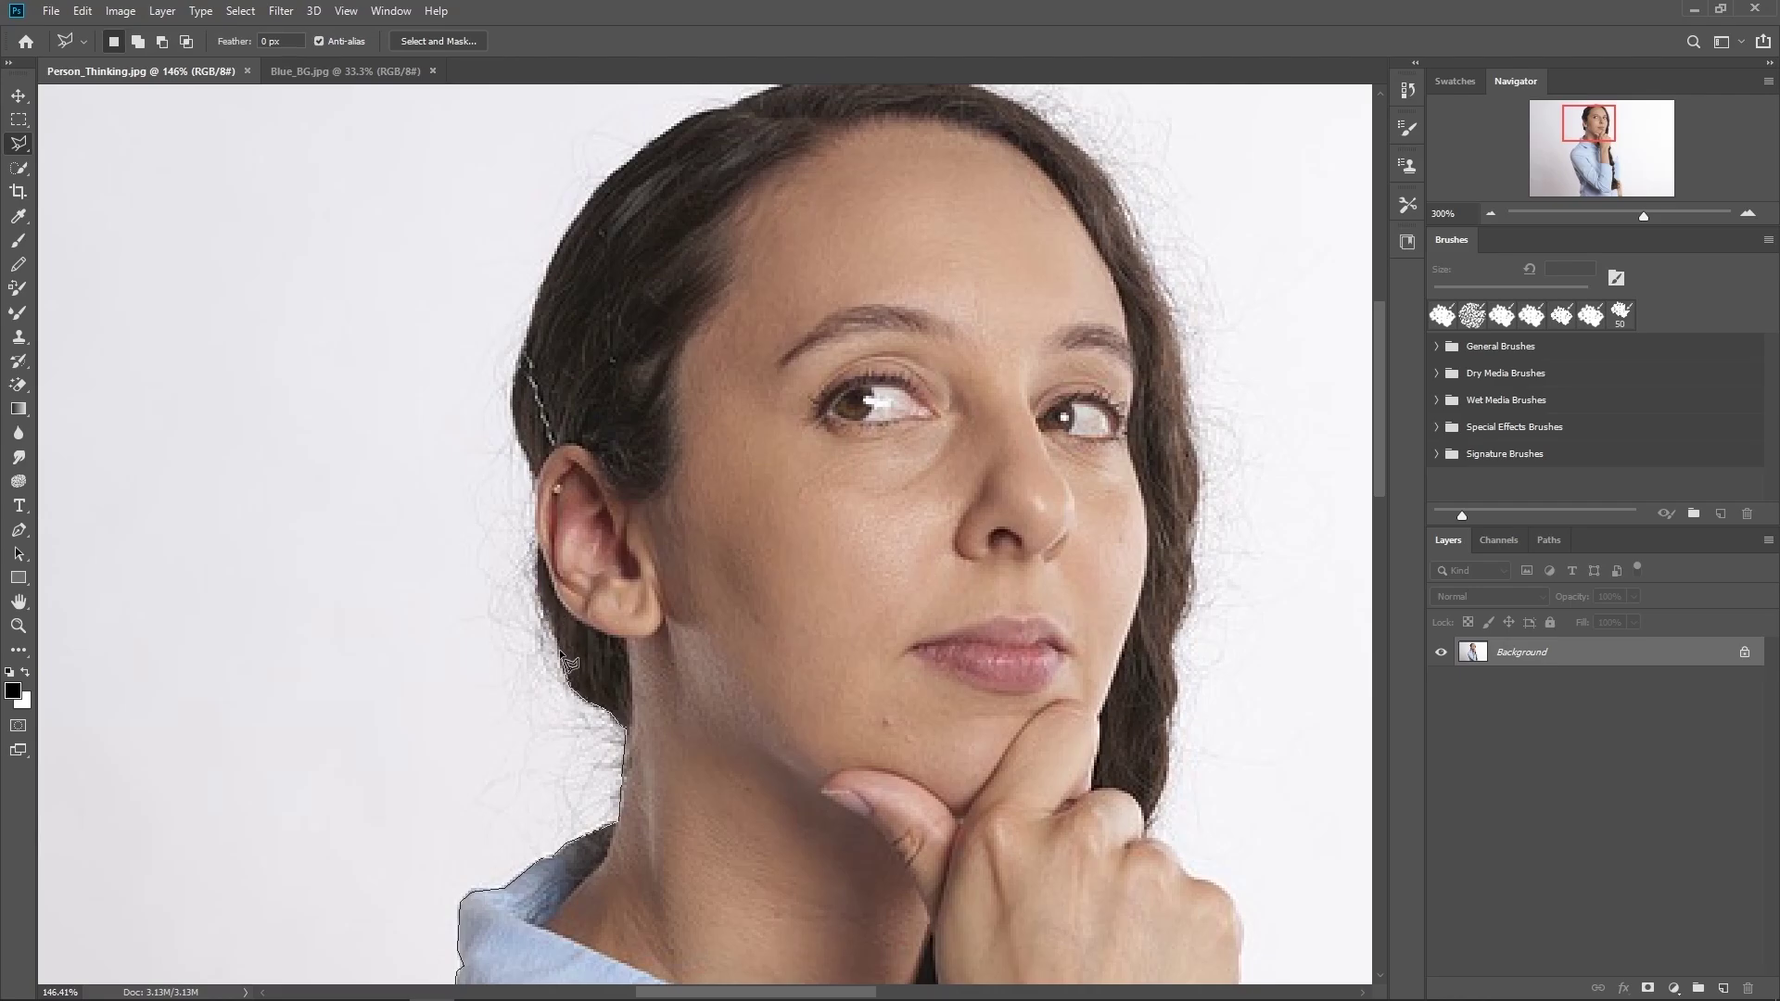
# Step: Trace outline points up the hair edge and across the top of the head
pyautogui.click(515, 394)
pyautogui.click(561, 227)
pyautogui.click(616, 158)
pyautogui.click(691, 106)
pyautogui.moveTo(755, 92); pyautogui.dragTo(353, 375)
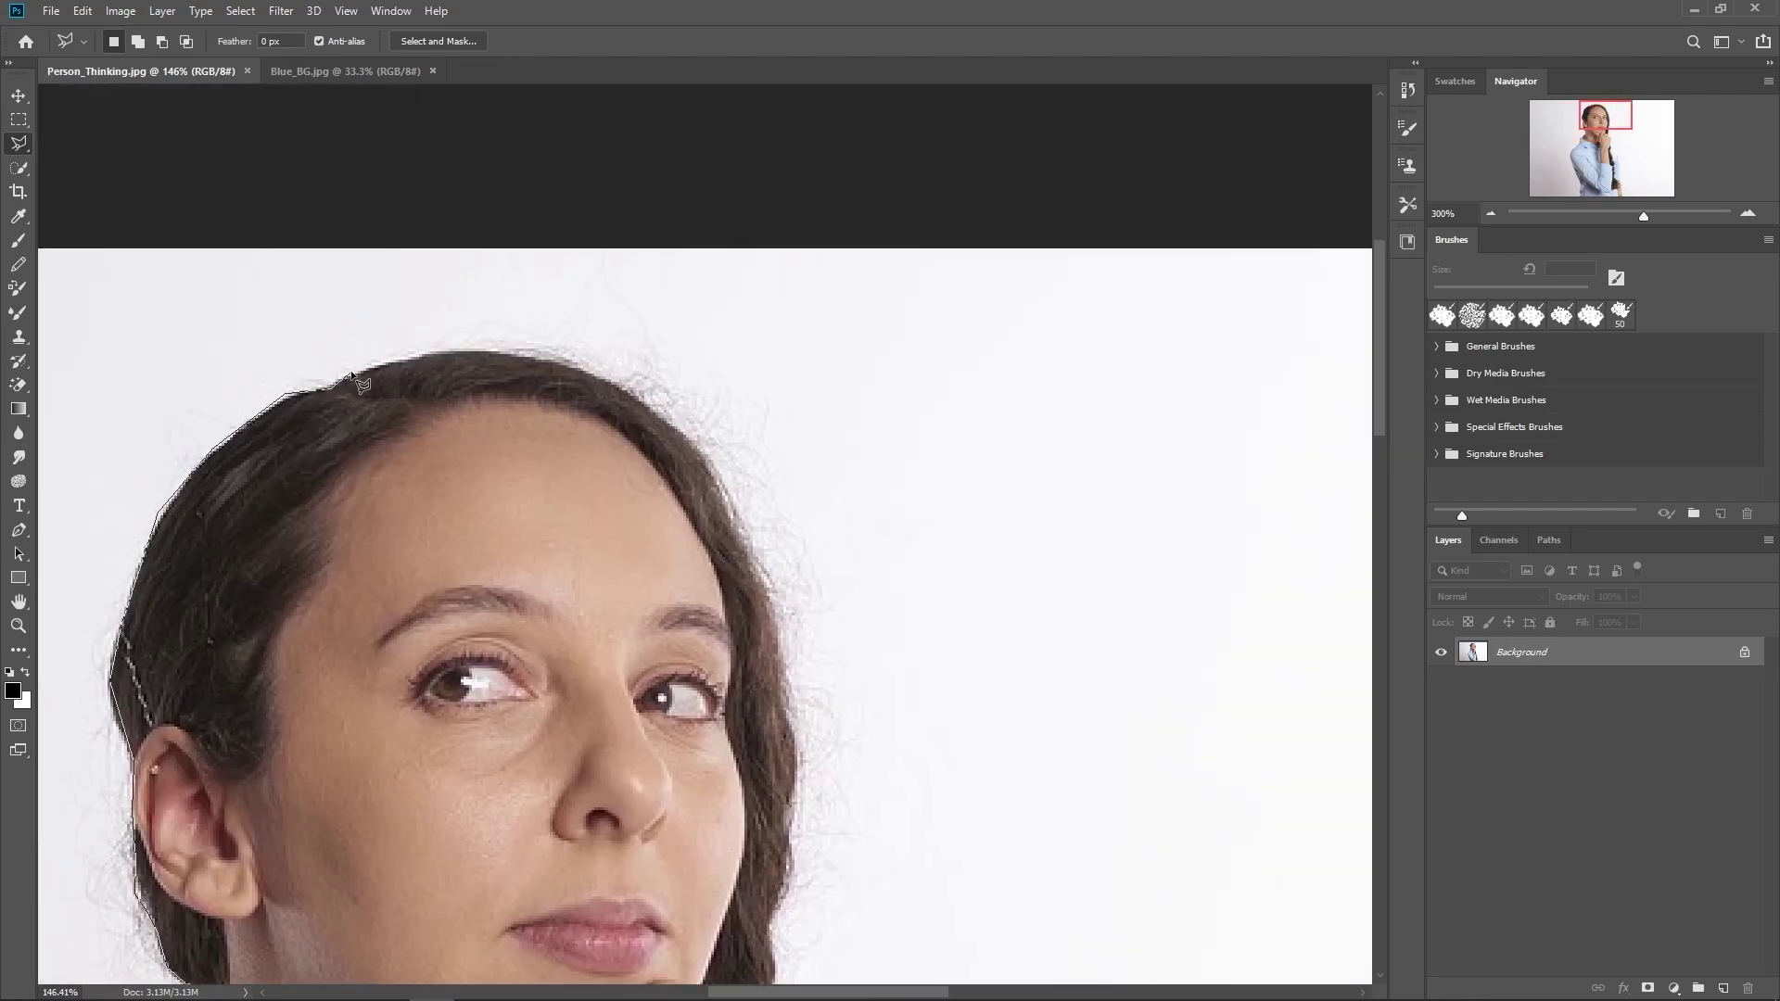
pyautogui.click(515, 352)
pyautogui.click(607, 373)
pyautogui.click(653, 408)
pyautogui.click(713, 461)
pyautogui.moveTo(769, 570); pyautogui.dragTo(653, 249)
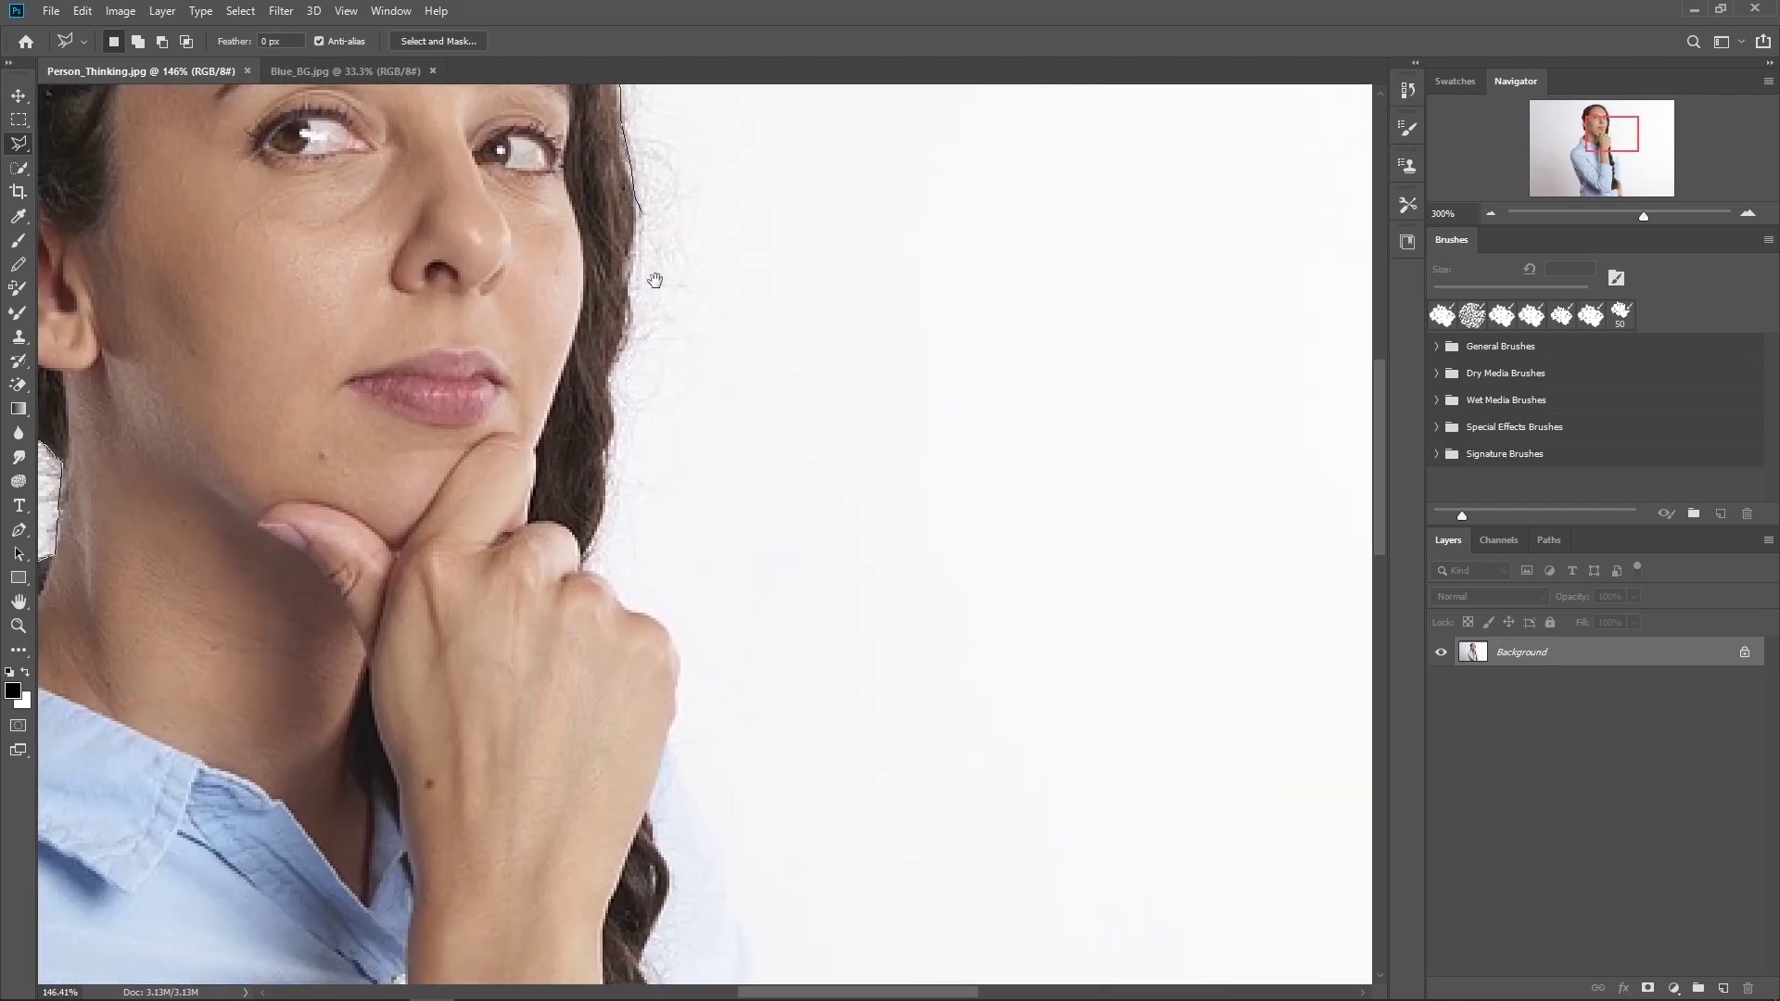
# Step: Carry the outline down the right side of the hair and around the knuckles
pyautogui.click(619, 375)
pyautogui.click(609, 487)
pyautogui.click(583, 566)
pyautogui.click(623, 601)
pyautogui.click(660, 619)
pyautogui.click(678, 648)
pyautogui.click(680, 676)
pyautogui.moveTo(680, 676); pyautogui.dragTo(762, 361)
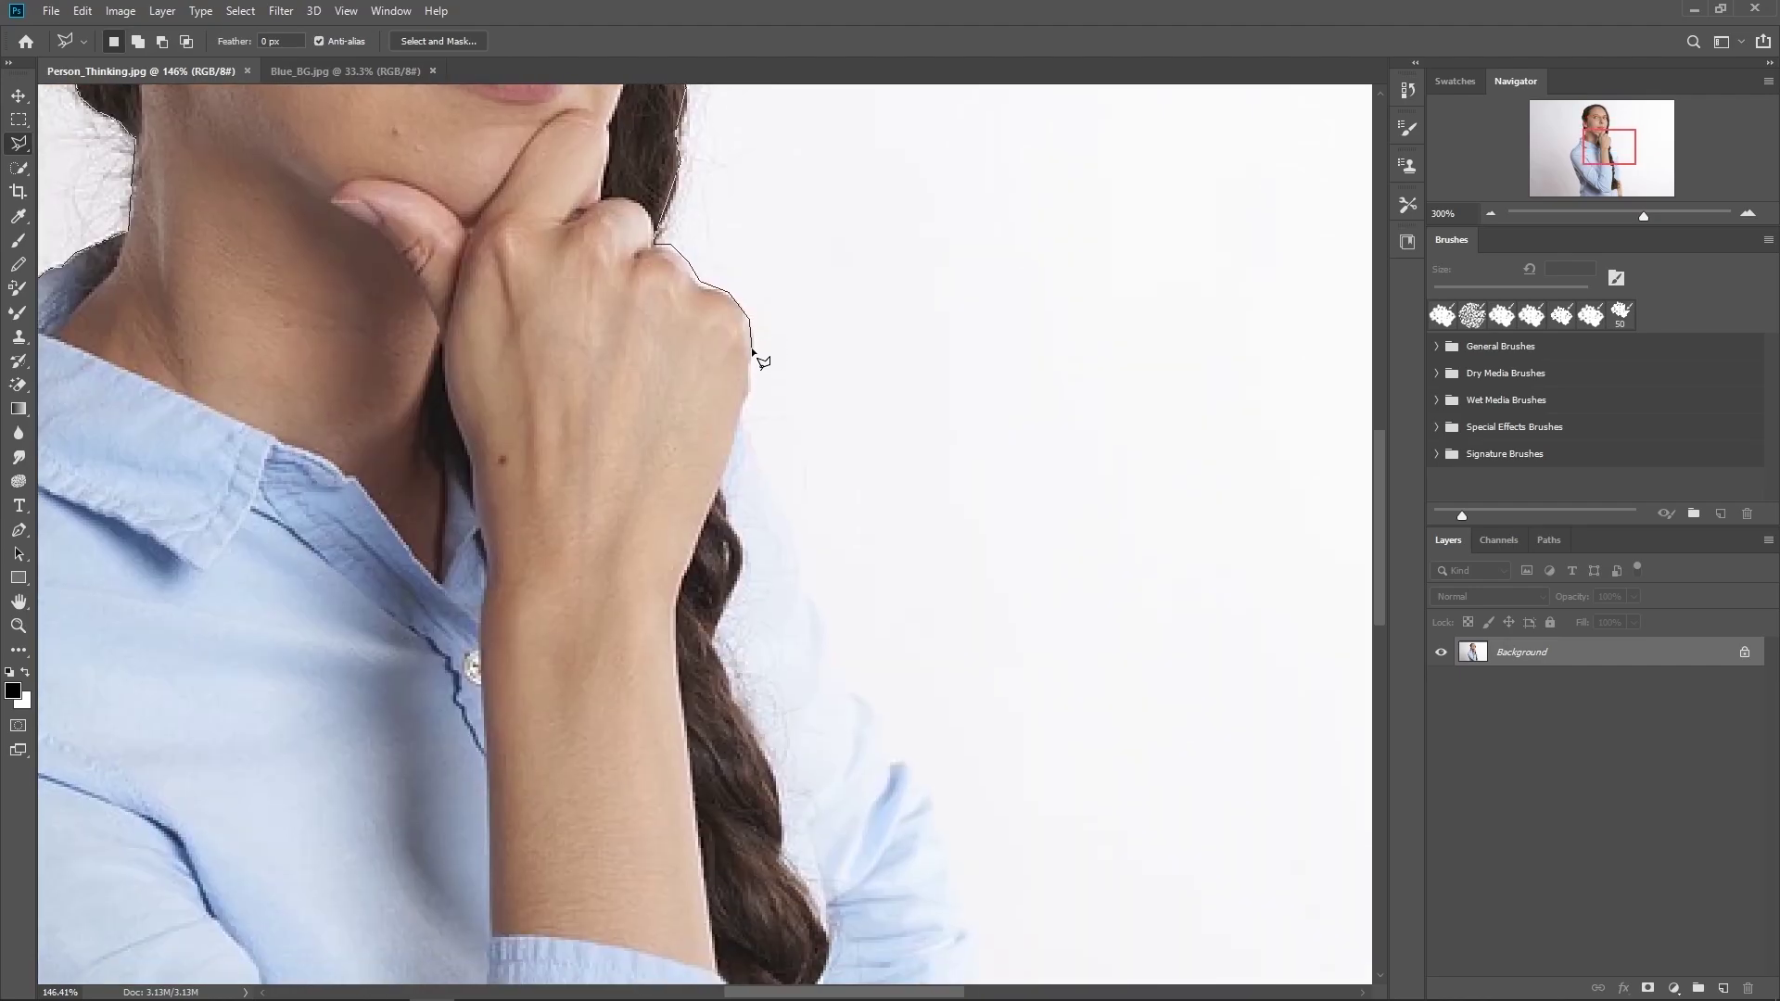
# Step: Continue the outline down the hand and hair edge, along the sleeve to the cuff
pyautogui.click(748, 398)
pyautogui.click(724, 473)
pyautogui.click(739, 541)
pyautogui.moveTo(778, 567); pyautogui.dragTo(744, 324)
pyautogui.click(691, 366)
pyautogui.moveTo(809, 474); pyautogui.dragTo(695, 409)
pyautogui.click(701, 411)
pyautogui.moveTo(763, 504); pyautogui.dragTo(775, 290)
pyautogui.click(775, 417)
pyautogui.moveTo(788, 517); pyautogui.dragTo(782, 286)
pyautogui.click(779, 401)
# Step: Trace down the forearm and back along the bottom below the shirt hem
pyautogui.scroll(-3, 775, 466)
pyautogui.click(718, 481)
pyautogui.click(724, 566)
pyautogui.moveTo(733, 573)
pyautogui.mouseDown()
pyautogui.moveTo(1076, 524)
pyautogui.moveTo(1173, 532)
pyautogui.mouseUp()
pyautogui.click(1140, 594)
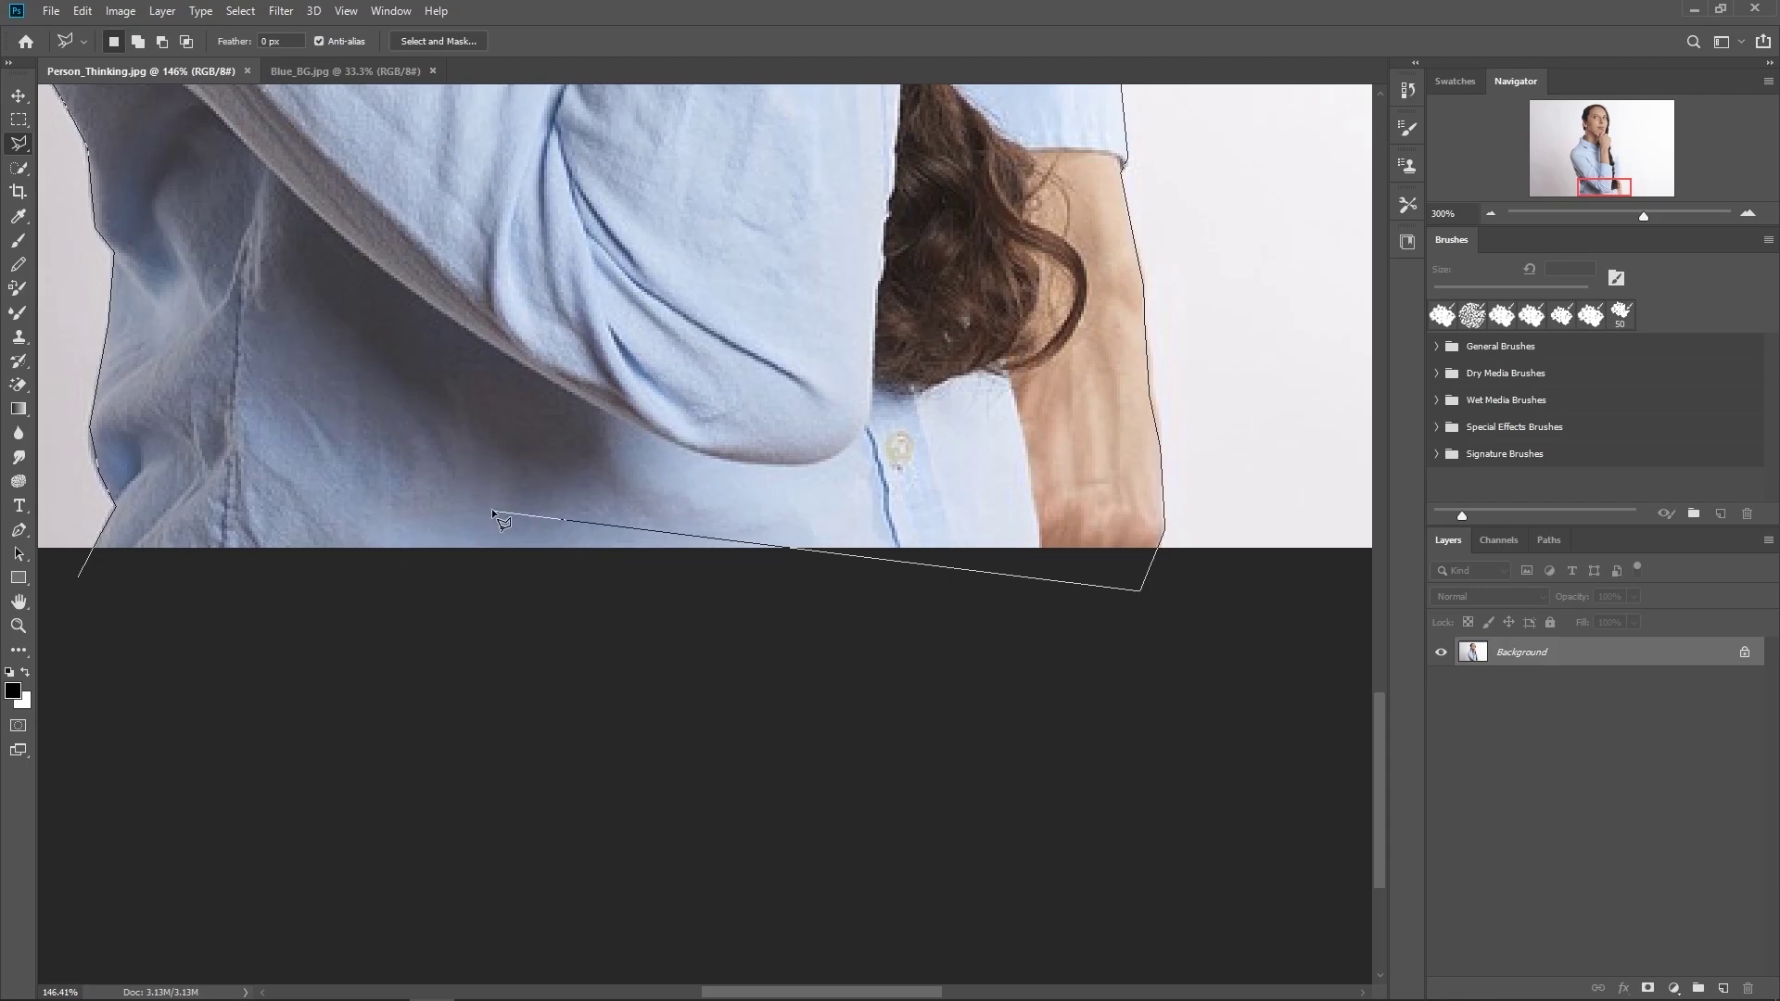
pyautogui.moveTo(406, 467)
pyautogui.mouseDown()
pyautogui.moveTo(1065, 473)
pyautogui.moveTo(860, 528)
pyautogui.mouseUp()
pyautogui.click(684, 675)
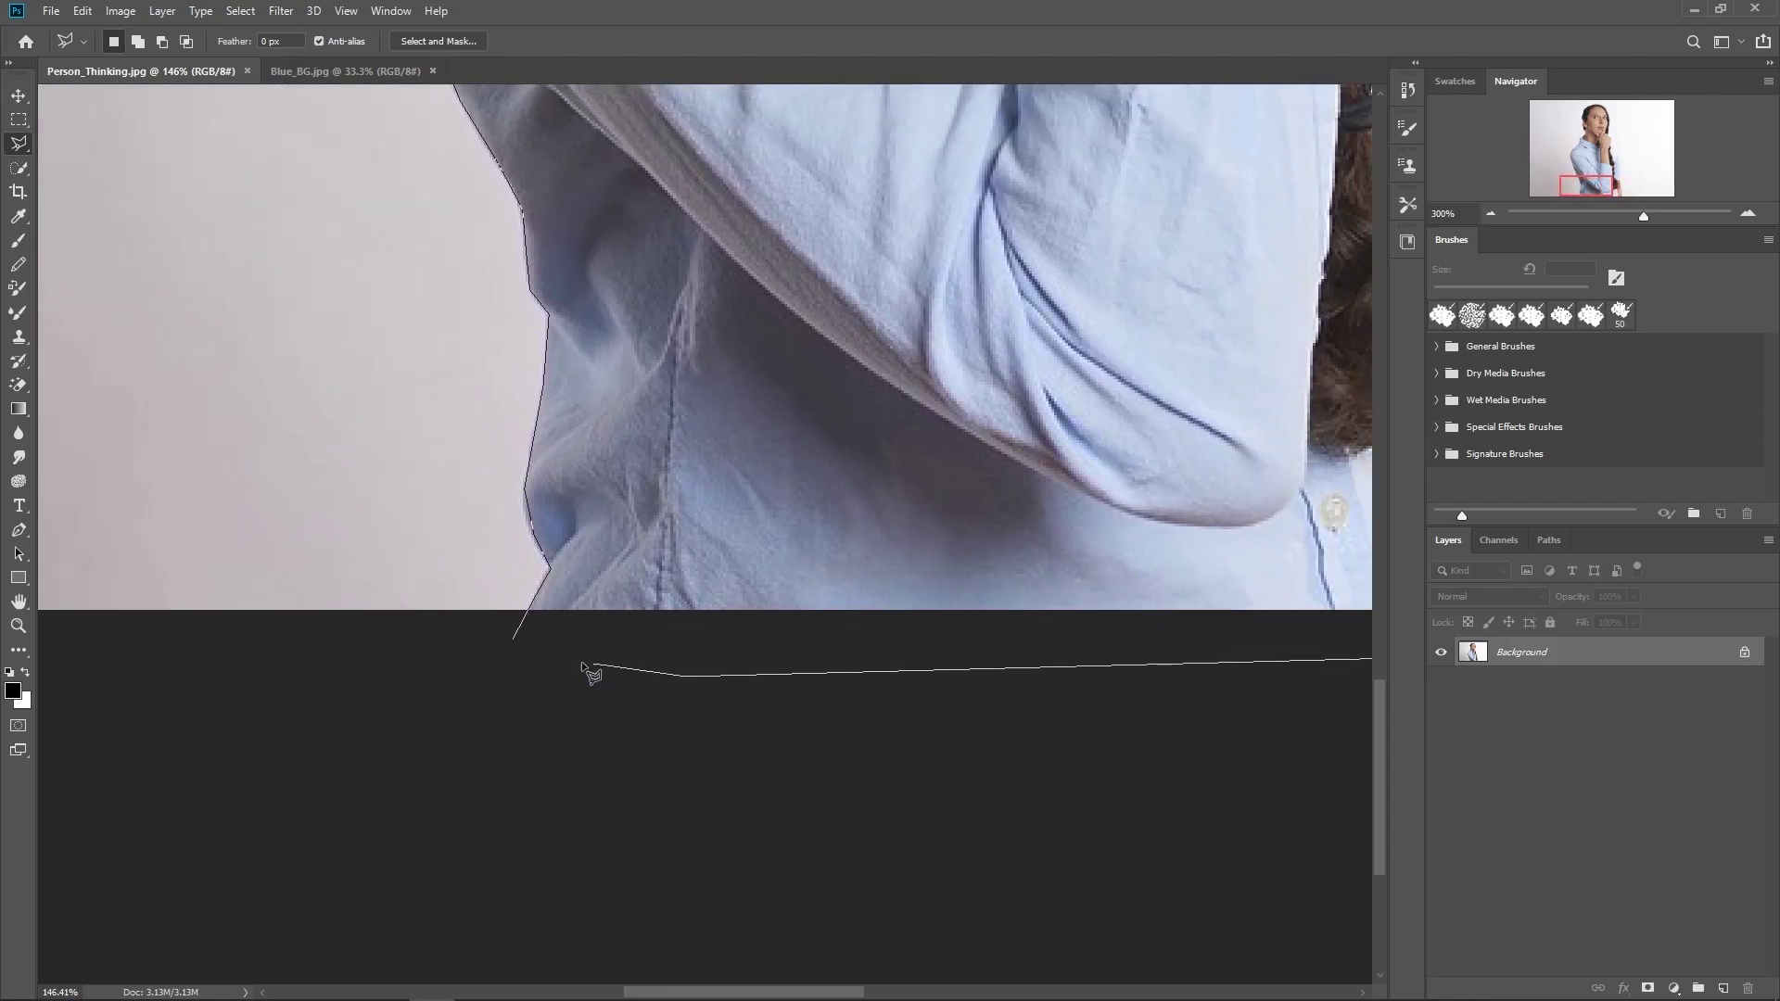
pyautogui.click(517, 642)
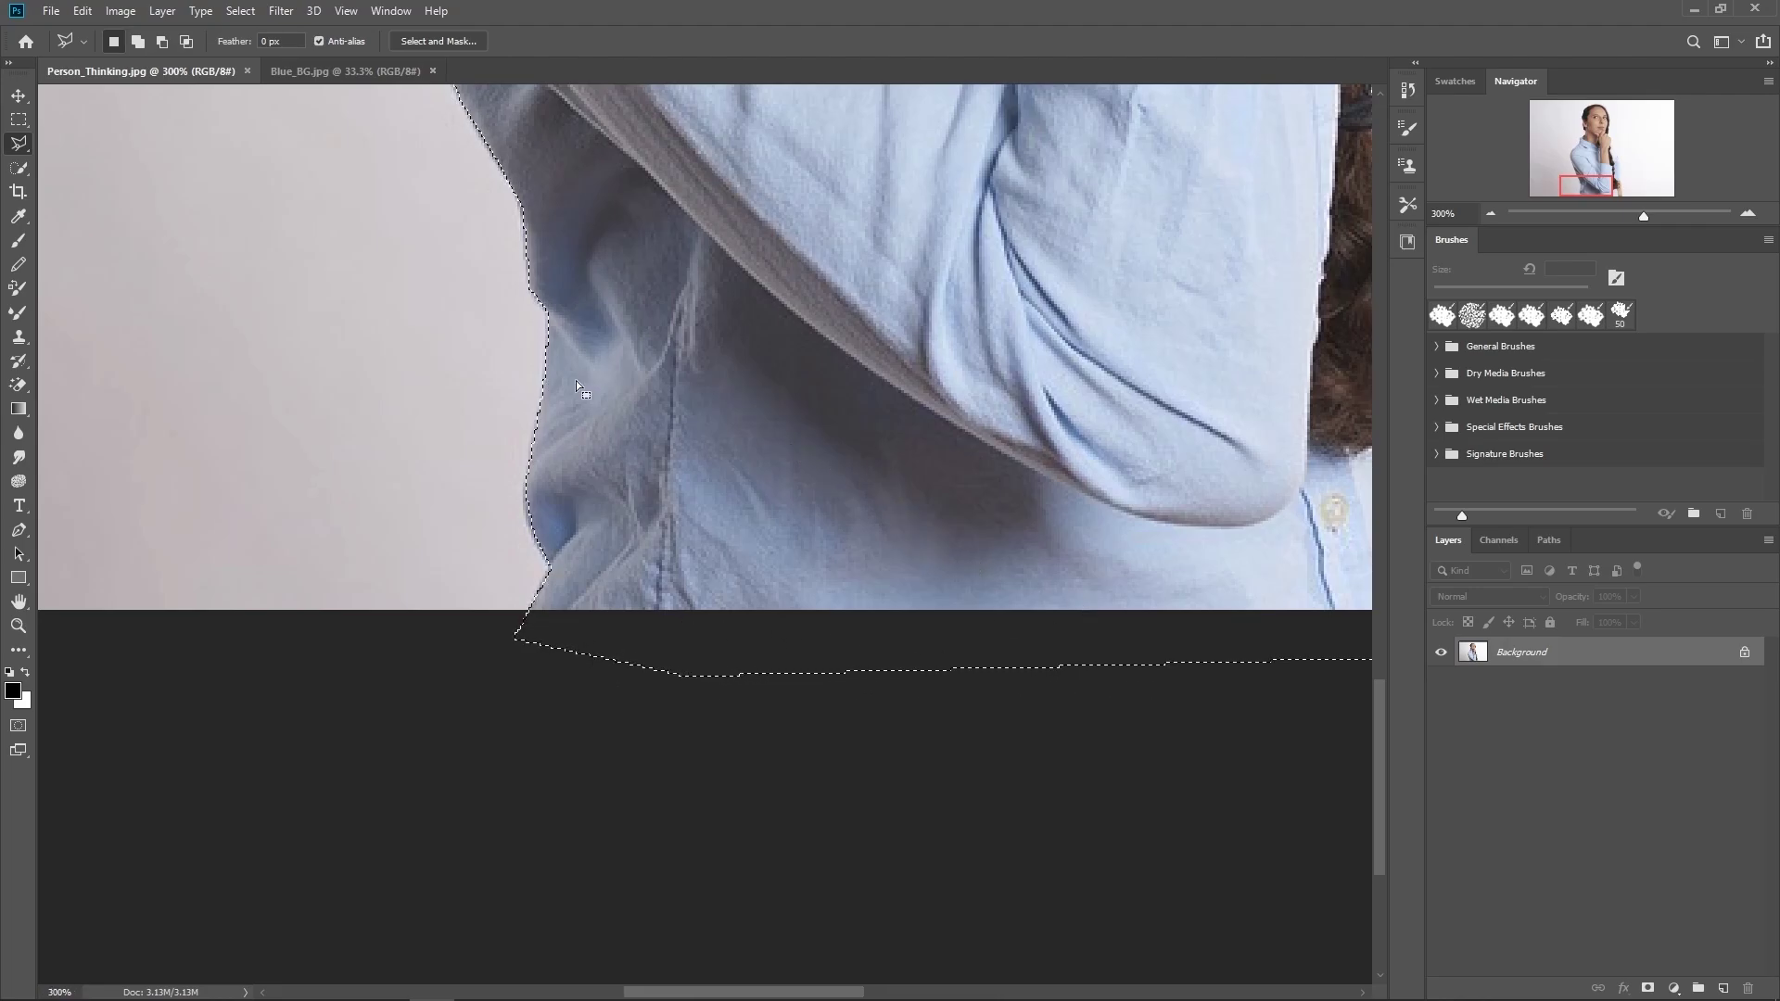
pyautogui.moveTo(1001, 265); pyautogui.dragTo(895, 779)
pyautogui.moveTo(1298, 325); pyautogui.dragTo(1053, 719)
pyautogui.moveTo(927, 389); pyautogui.dragTo(770, 557)
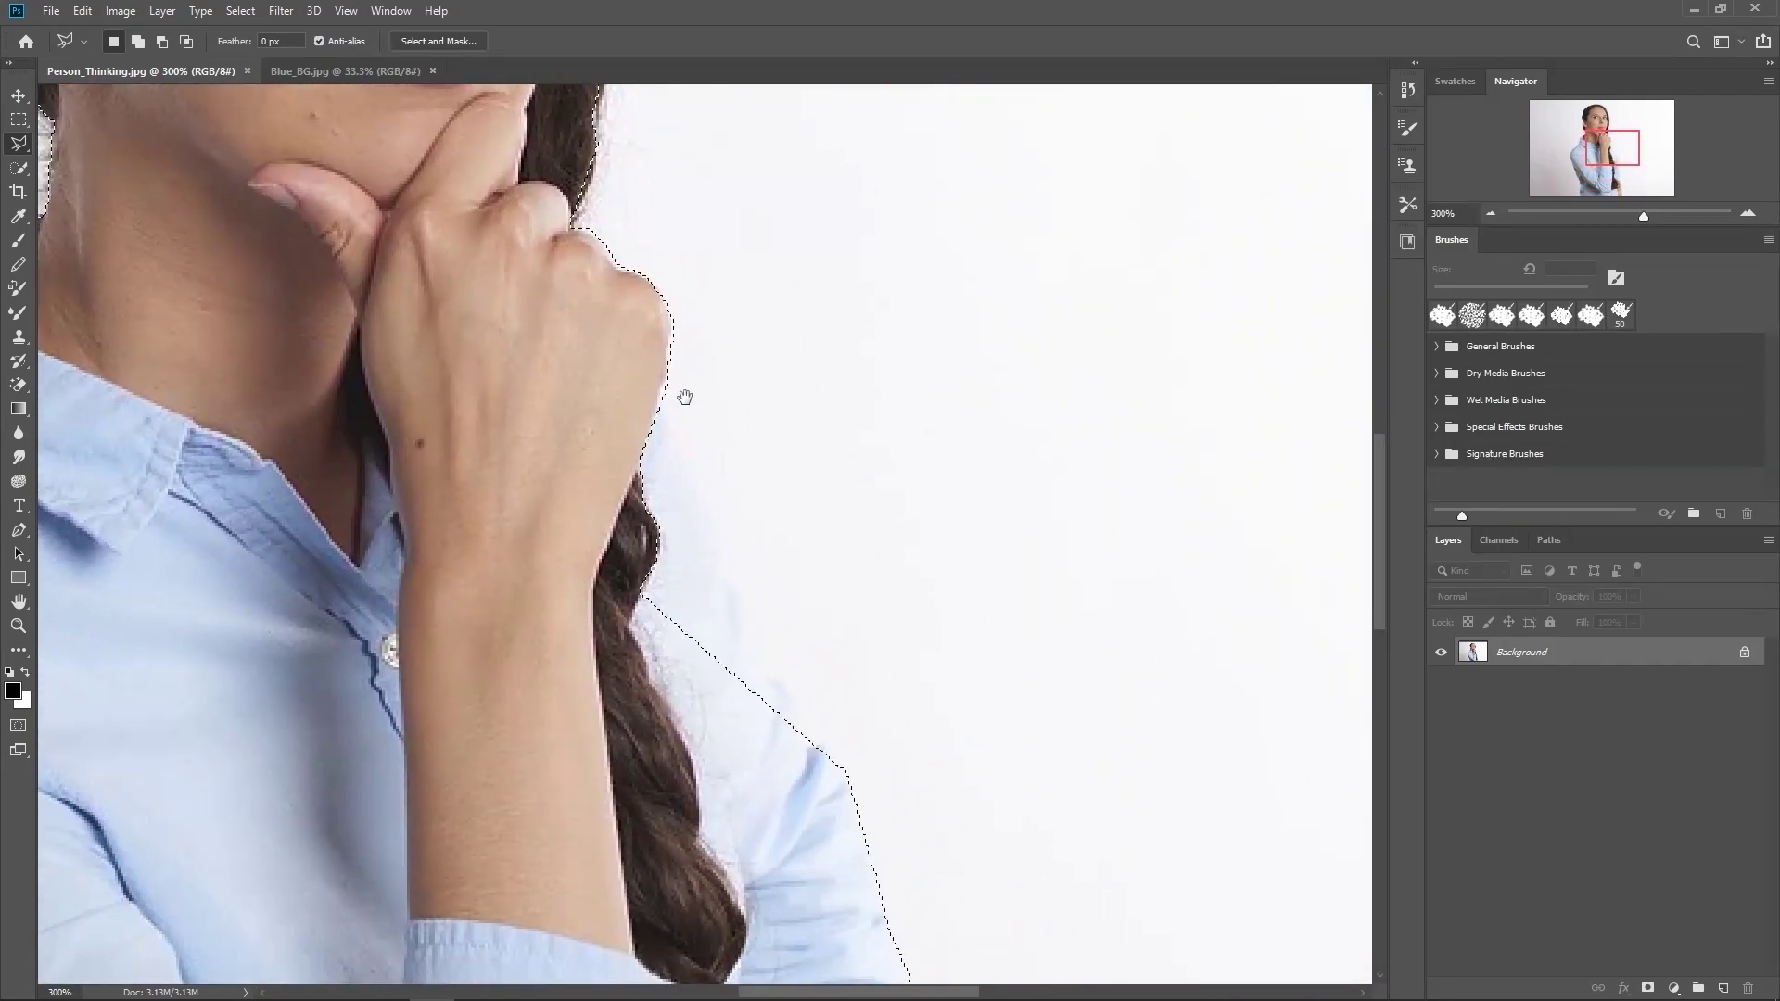
pyautogui.moveTo(608, 405); pyautogui.dragTo(593, 537)
pyautogui.moveTo(798, 625); pyautogui.dragTo(870, 532)
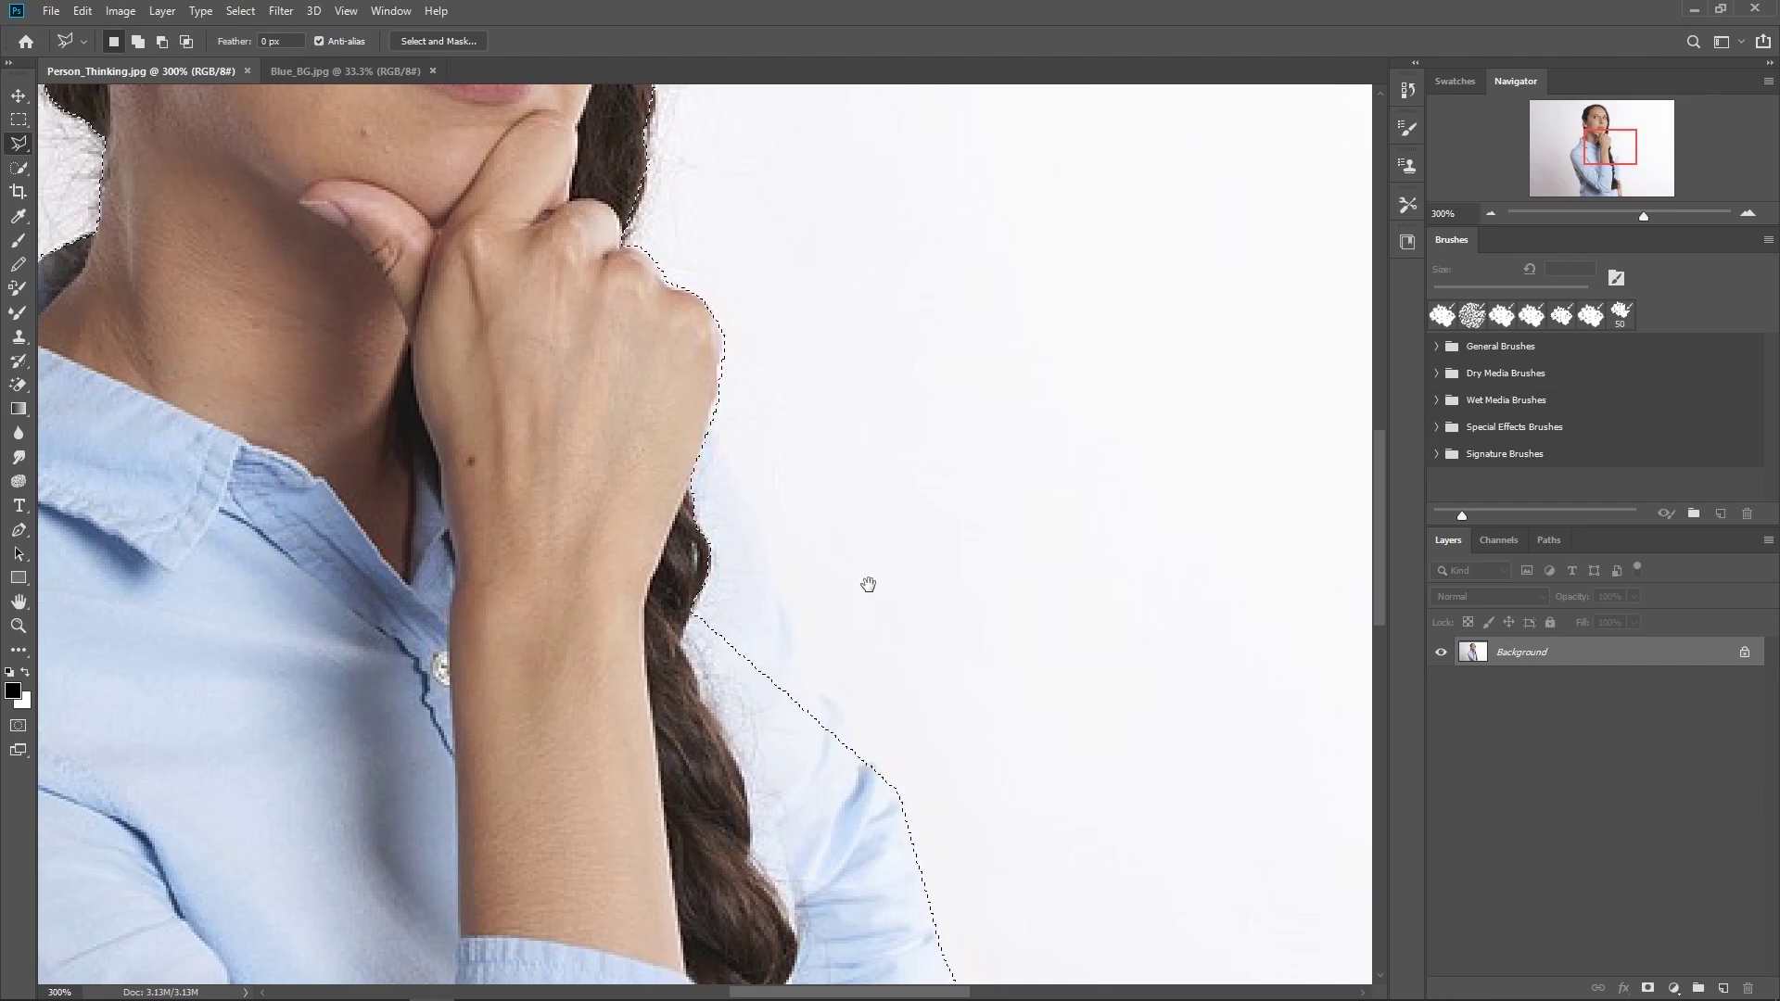
pyautogui.moveTo(865, 584); pyautogui.dragTo(810, 425)
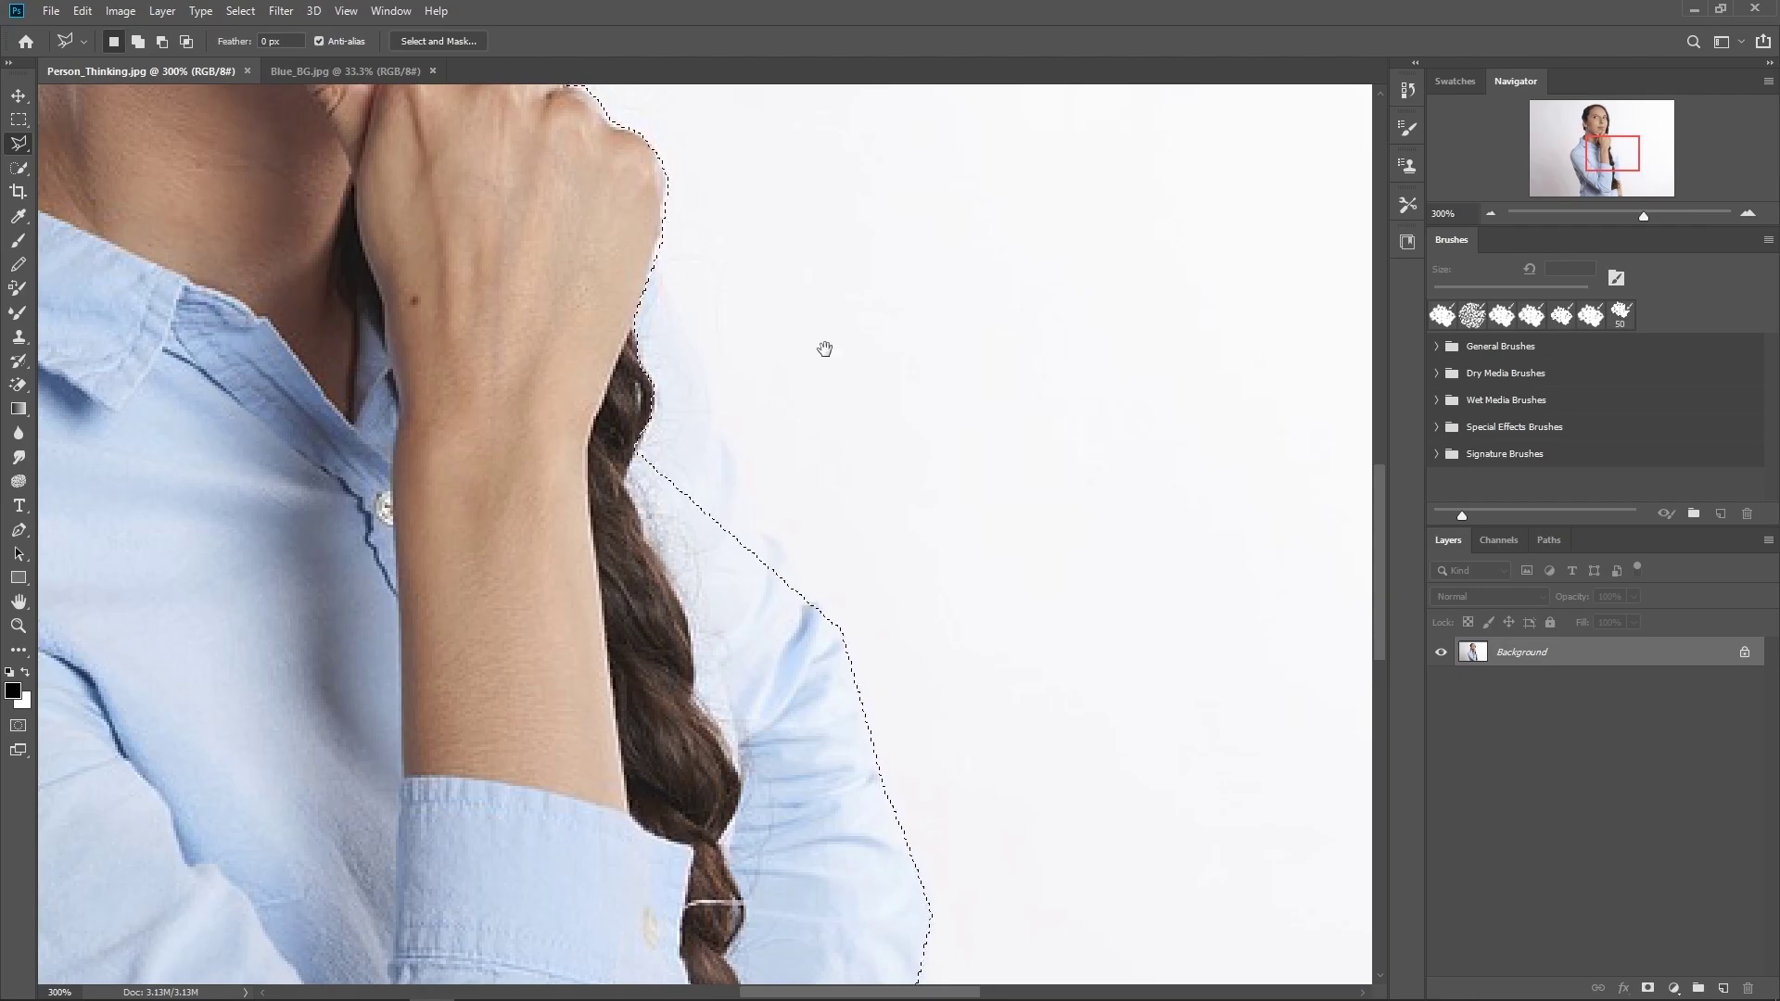
pyautogui.moveTo(829, 358)
pyautogui.mouseDown()
pyautogui.moveTo(874, 402)
pyautogui.moveTo(833, 356)
pyautogui.mouseUp()
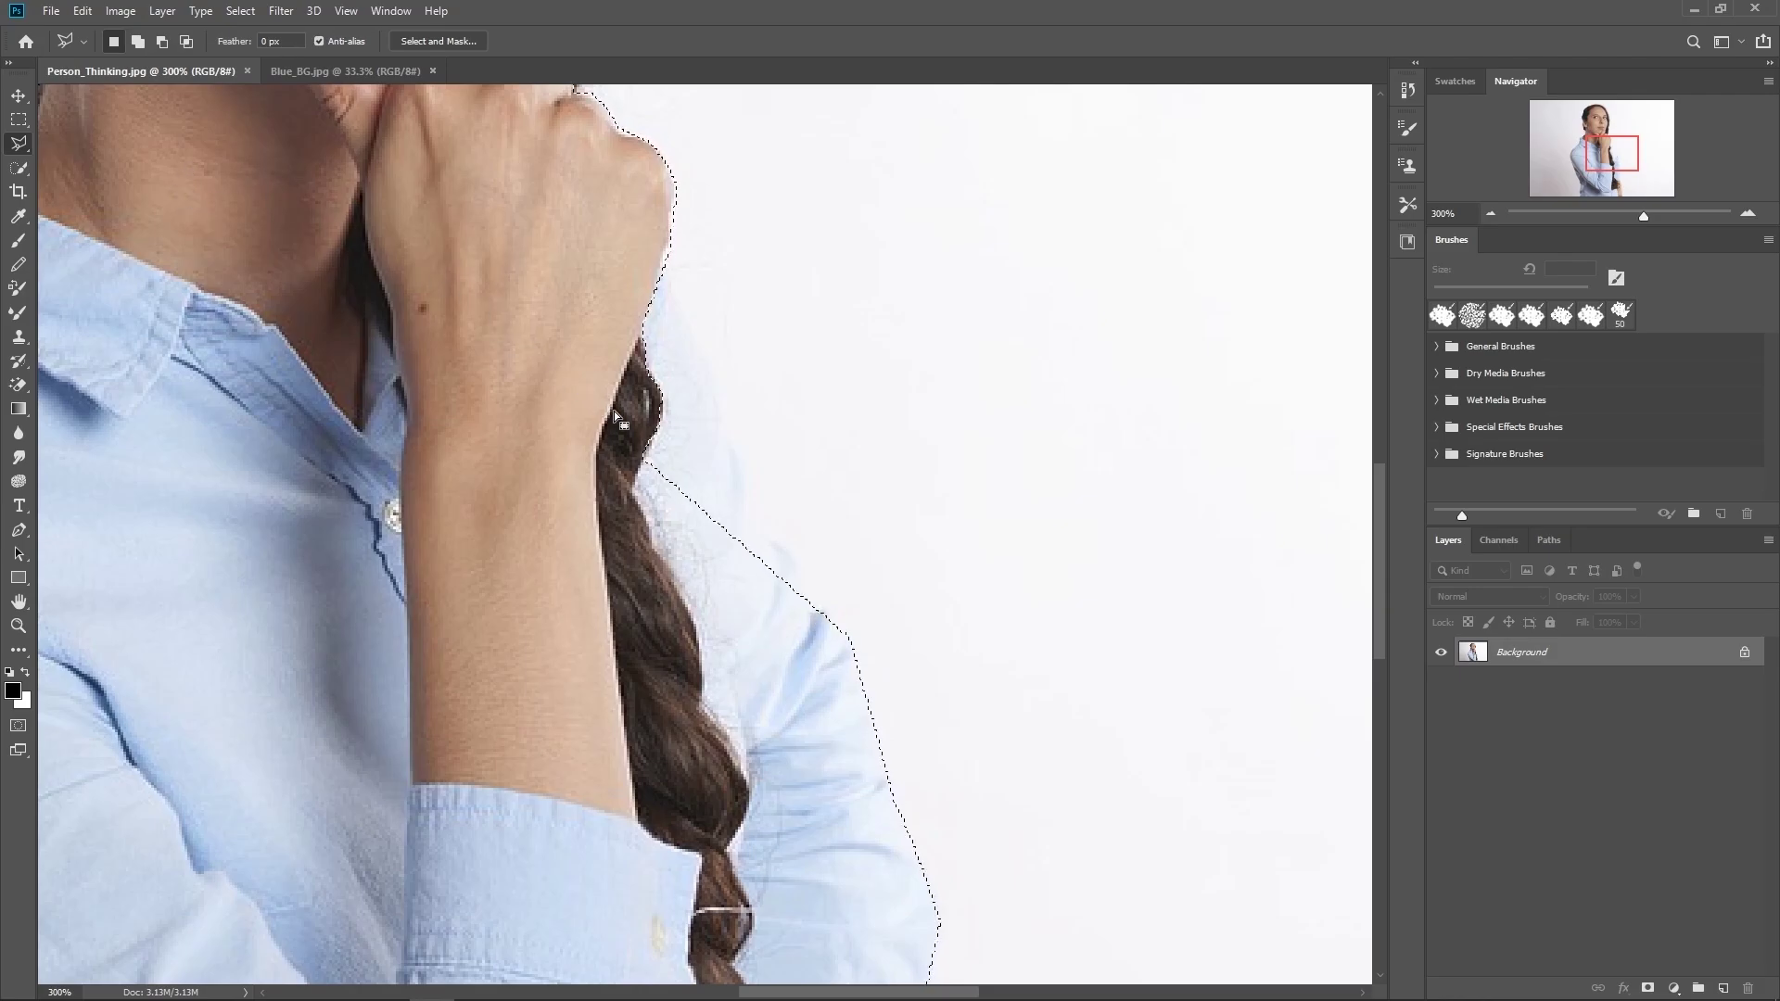
# Step: Shift-add a straight-edged area from shoulder to knuckle and across the wrist, covering the braid gap
pyautogui.press('shift')
pyautogui.click(836, 675)
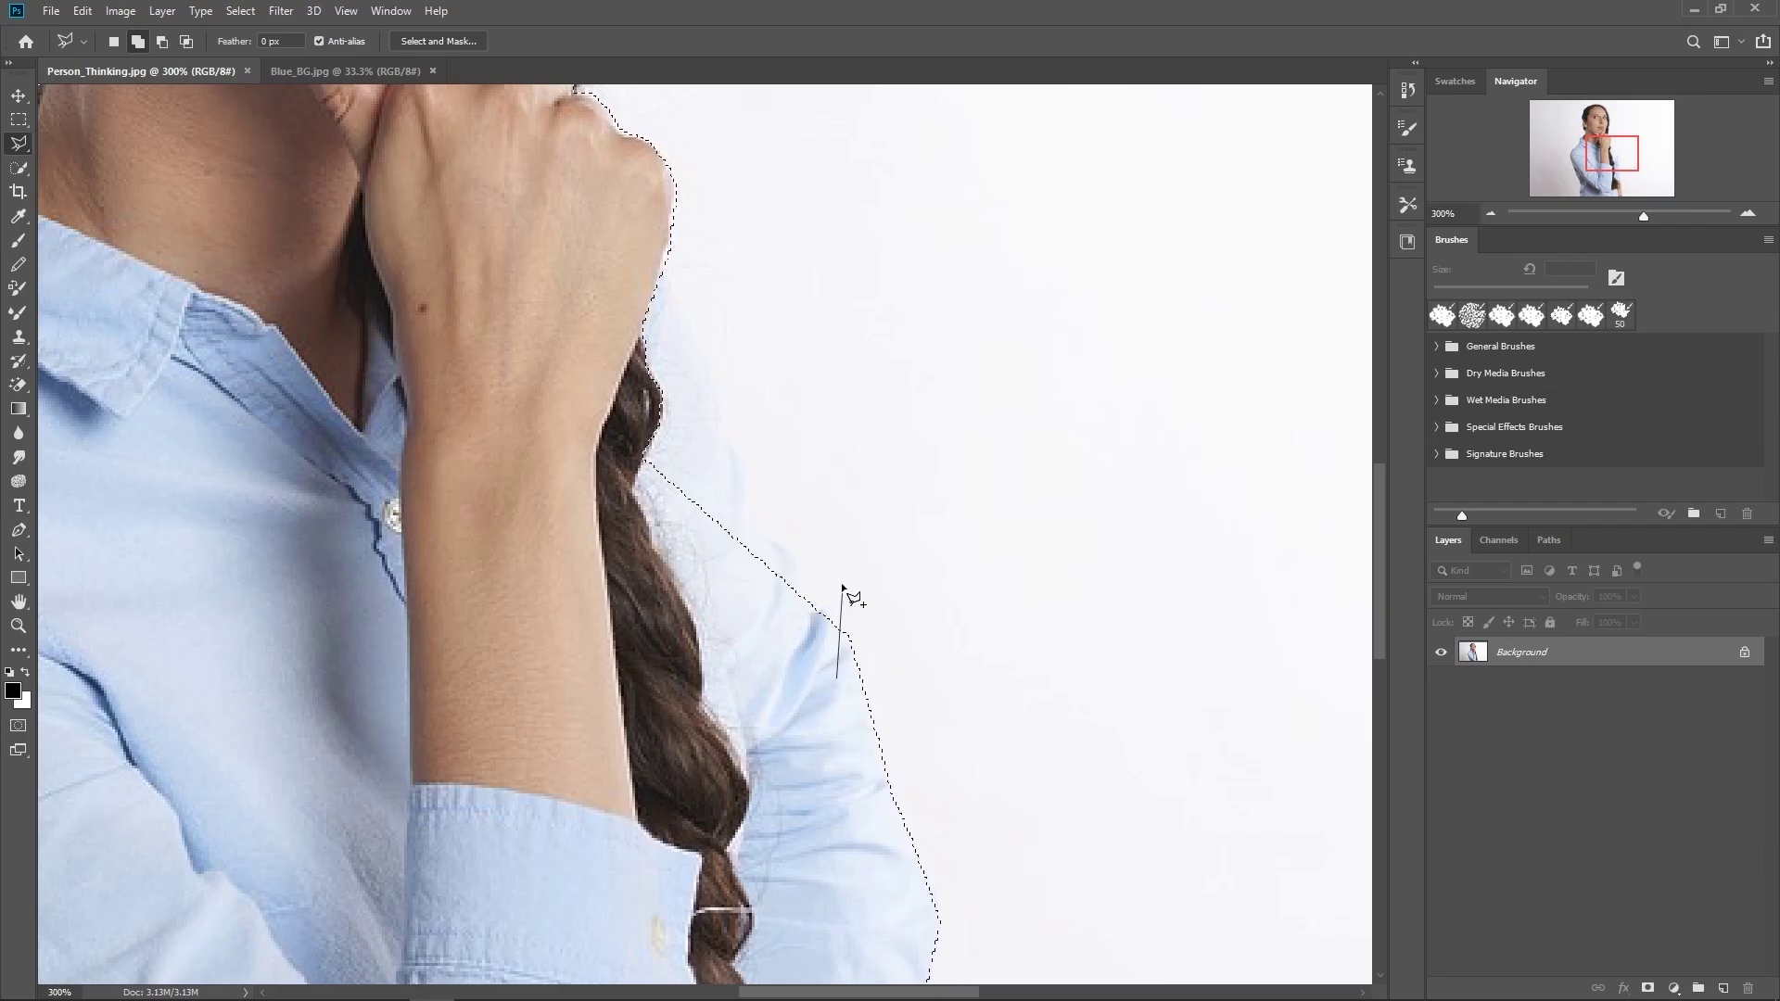
pyautogui.click(845, 634)
pyautogui.click(653, 240)
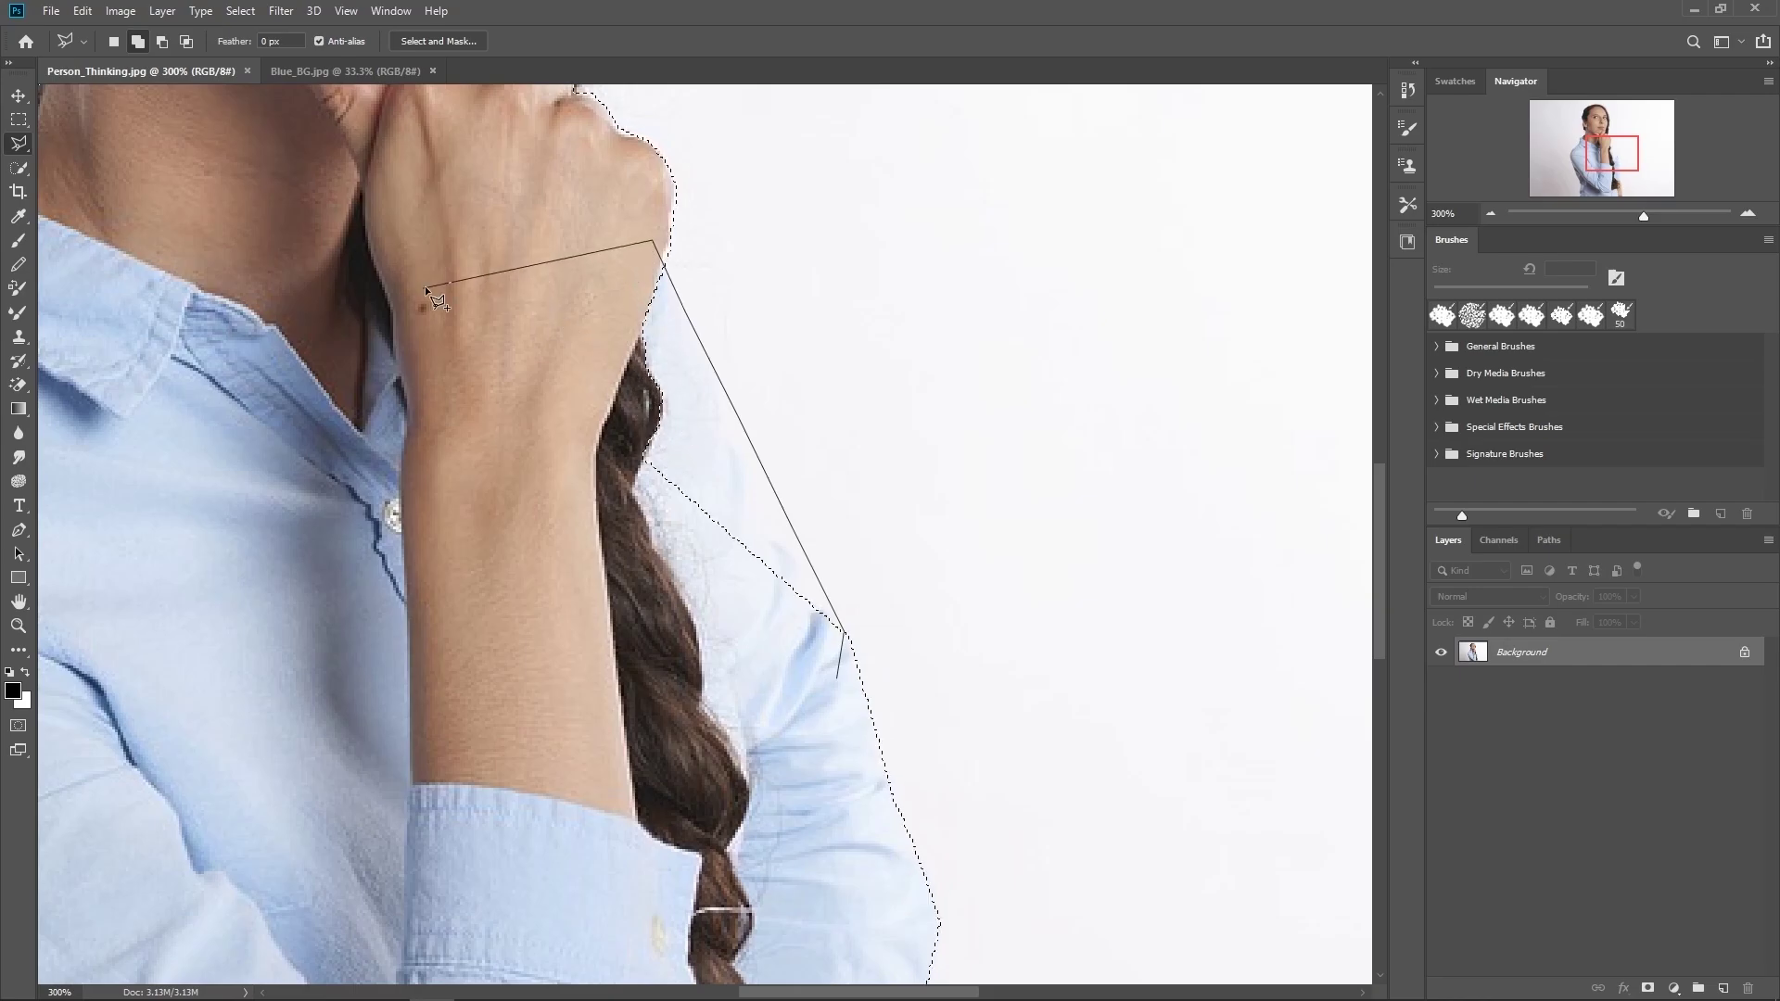
pyautogui.click(472, 256)
pyautogui.click(499, 536)
pyautogui.click(737, 623)
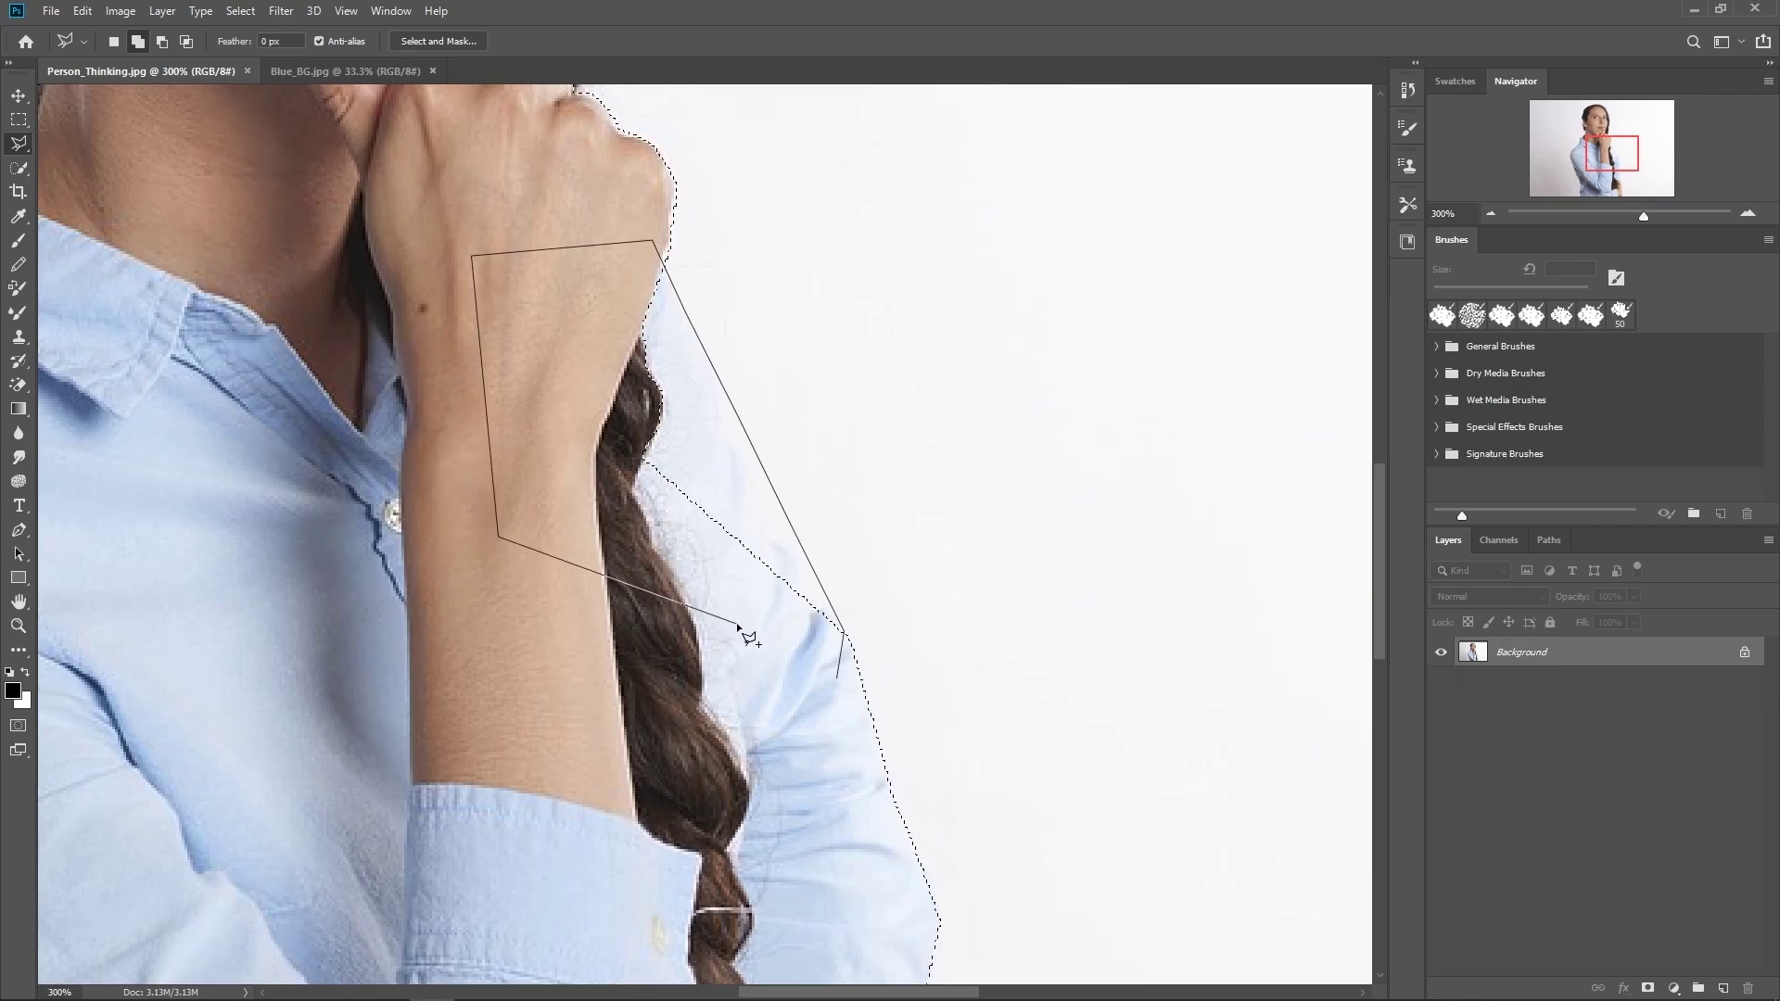
pyautogui.click(839, 680)
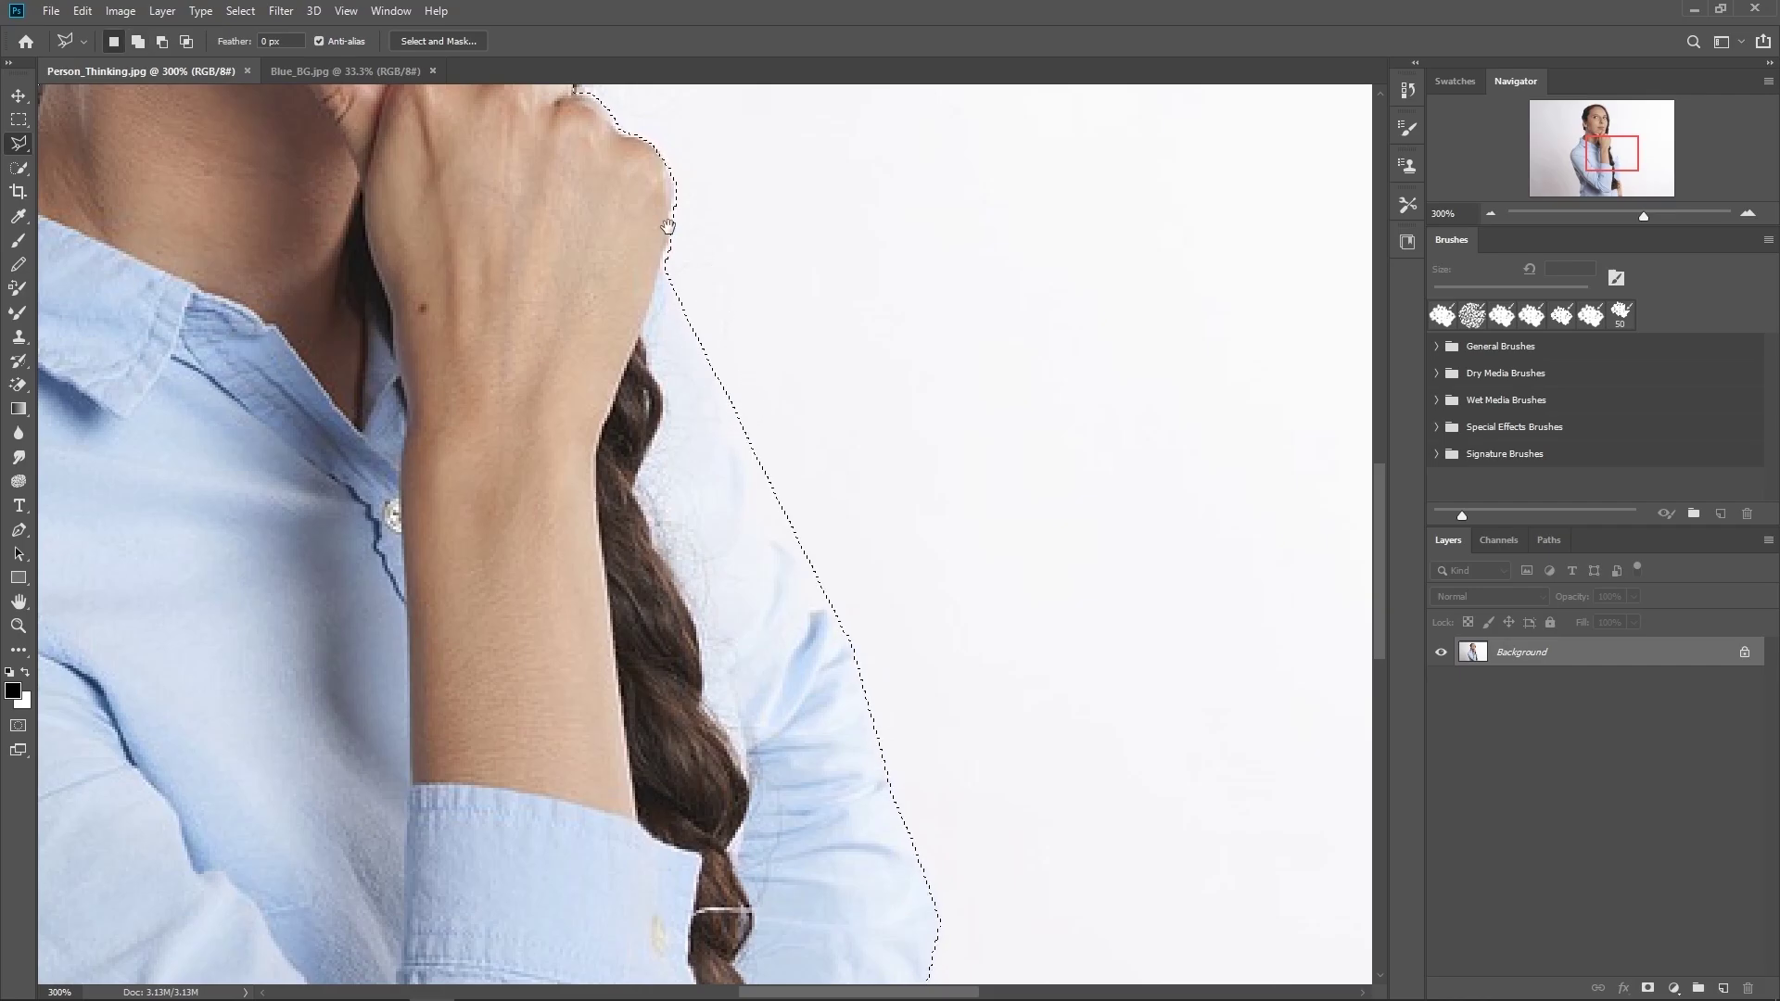
# Step: Pan up to the face and Shift-add a small area beside the hair
pyautogui.moveTo(667, 225); pyautogui.dragTo(1144, 890)
pyautogui.moveTo(974, 455)
pyautogui.mouseDown()
pyautogui.moveTo(1168, 779)
pyautogui.moveTo(747, 485)
pyautogui.moveTo(1201, 527)
pyautogui.moveTo(1066, 497)
pyautogui.moveTo(724, 485)
pyautogui.mouseUp()
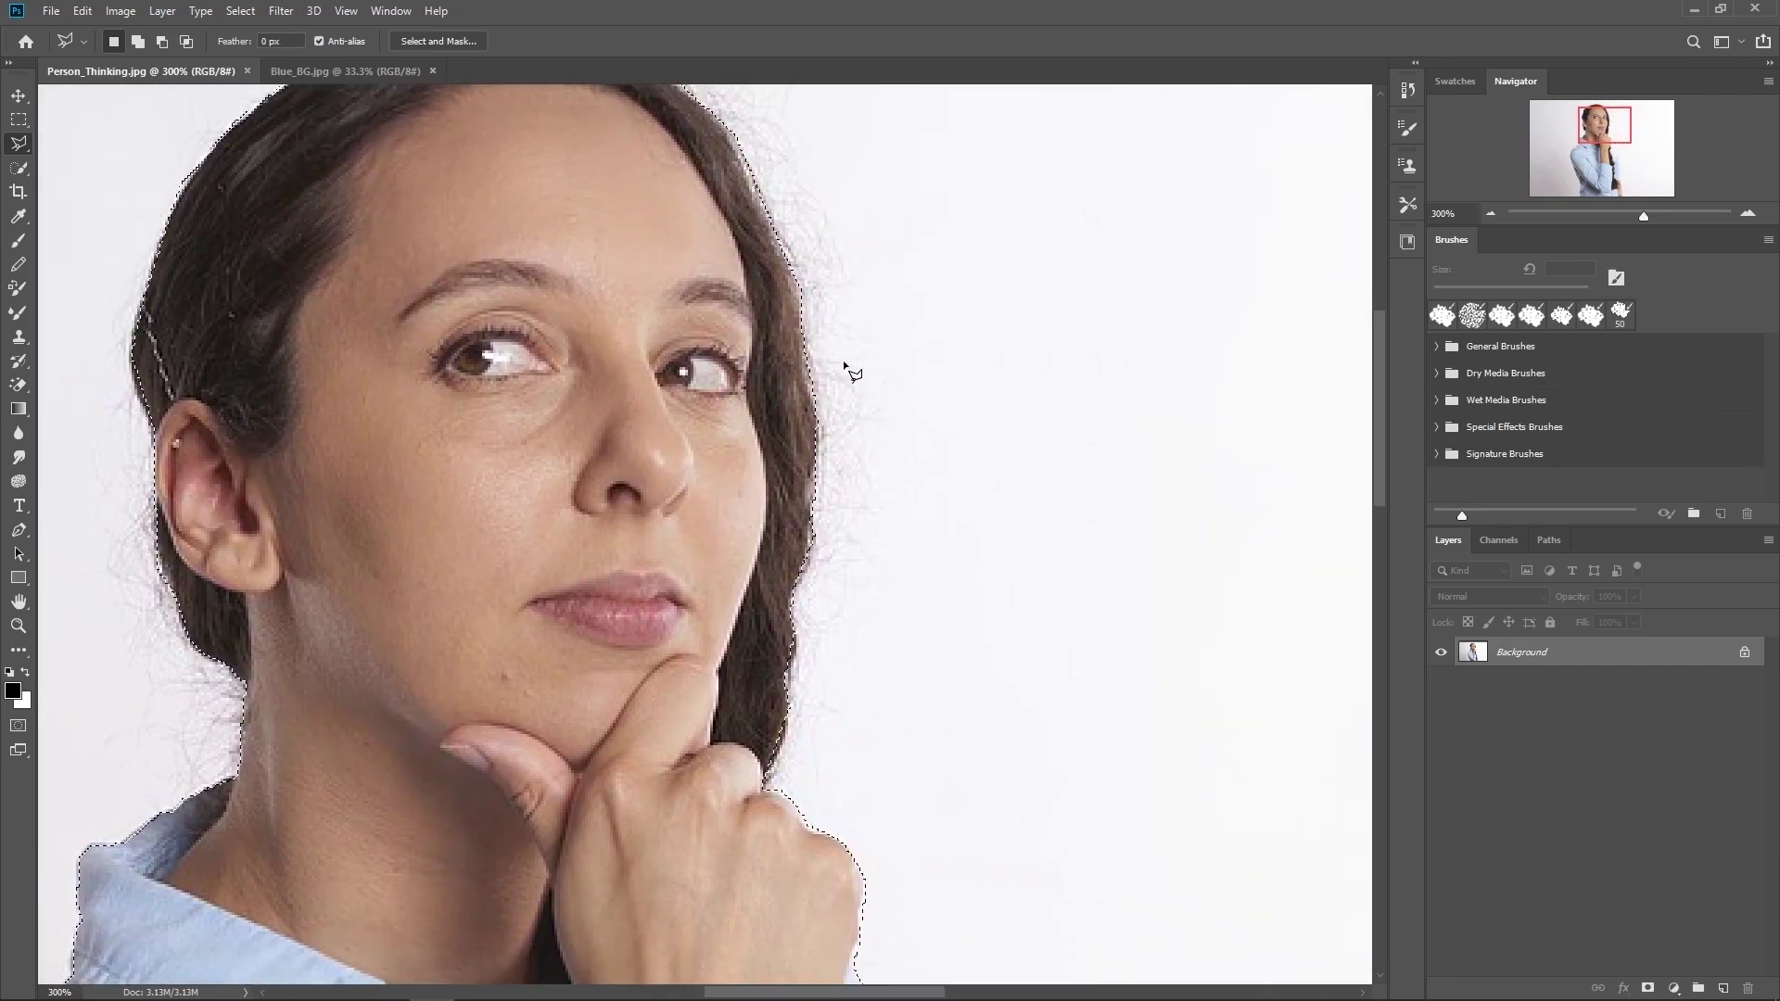
pyautogui.press('shift')
pyautogui.click(767, 258)
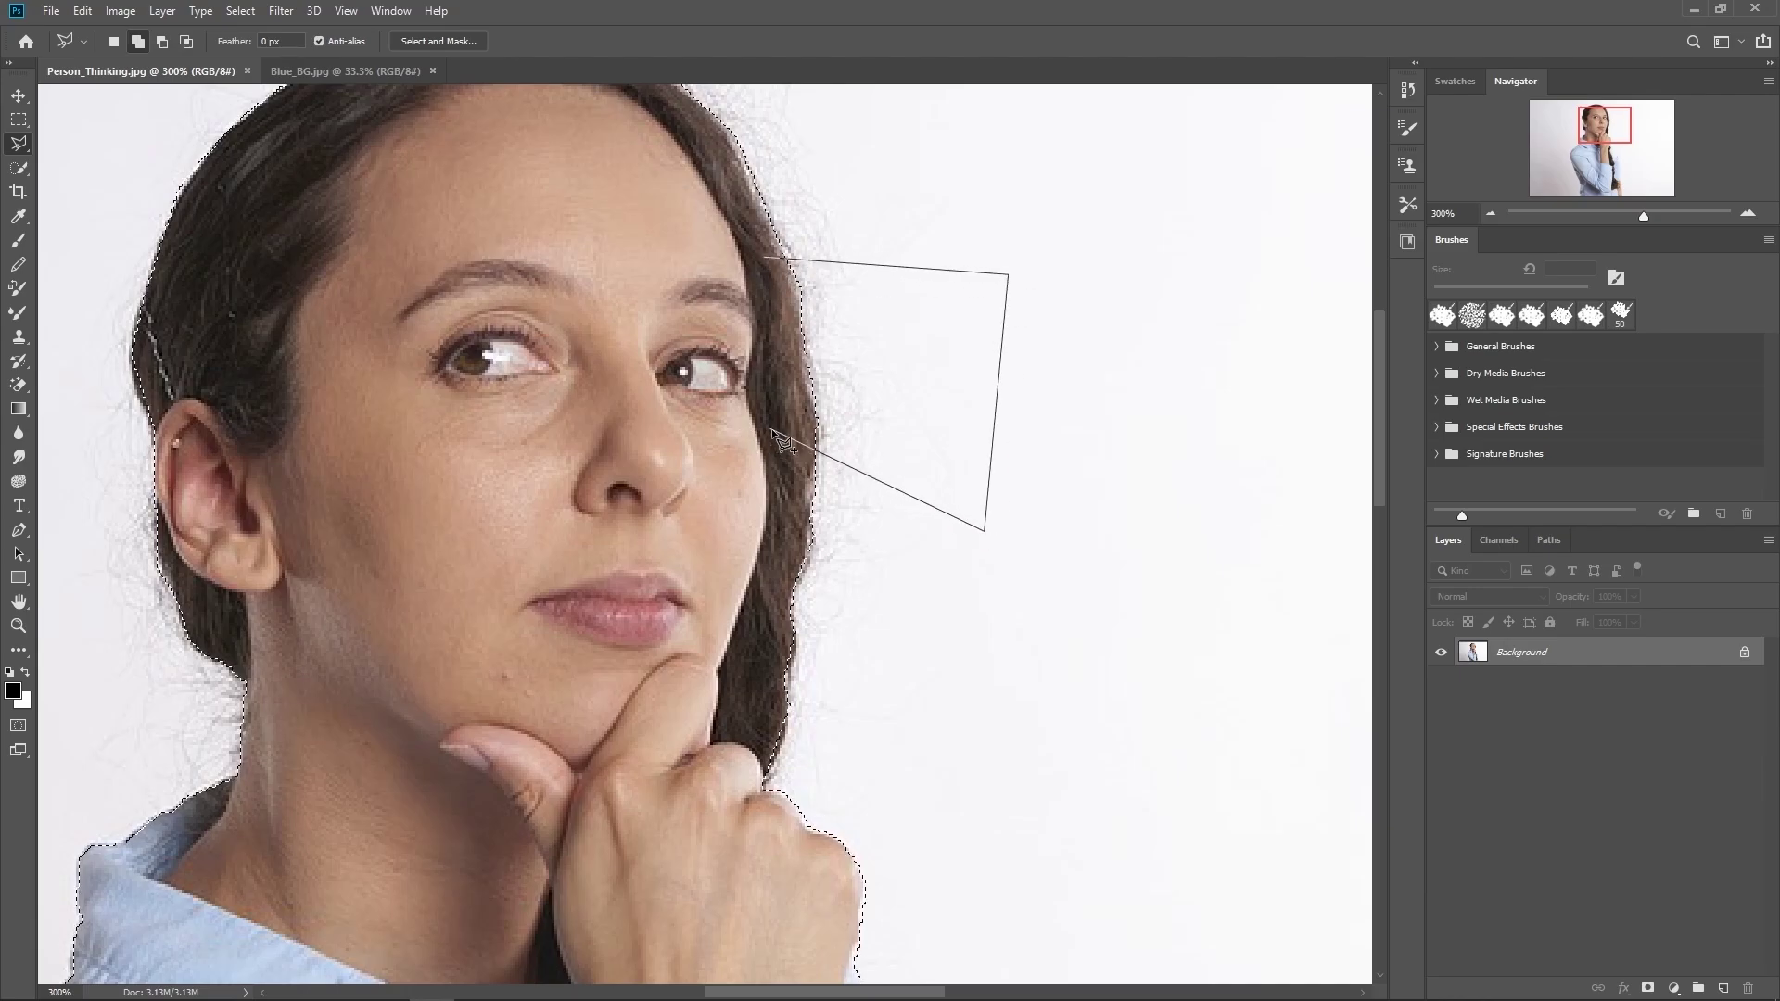
pyautogui.click(766, 257)
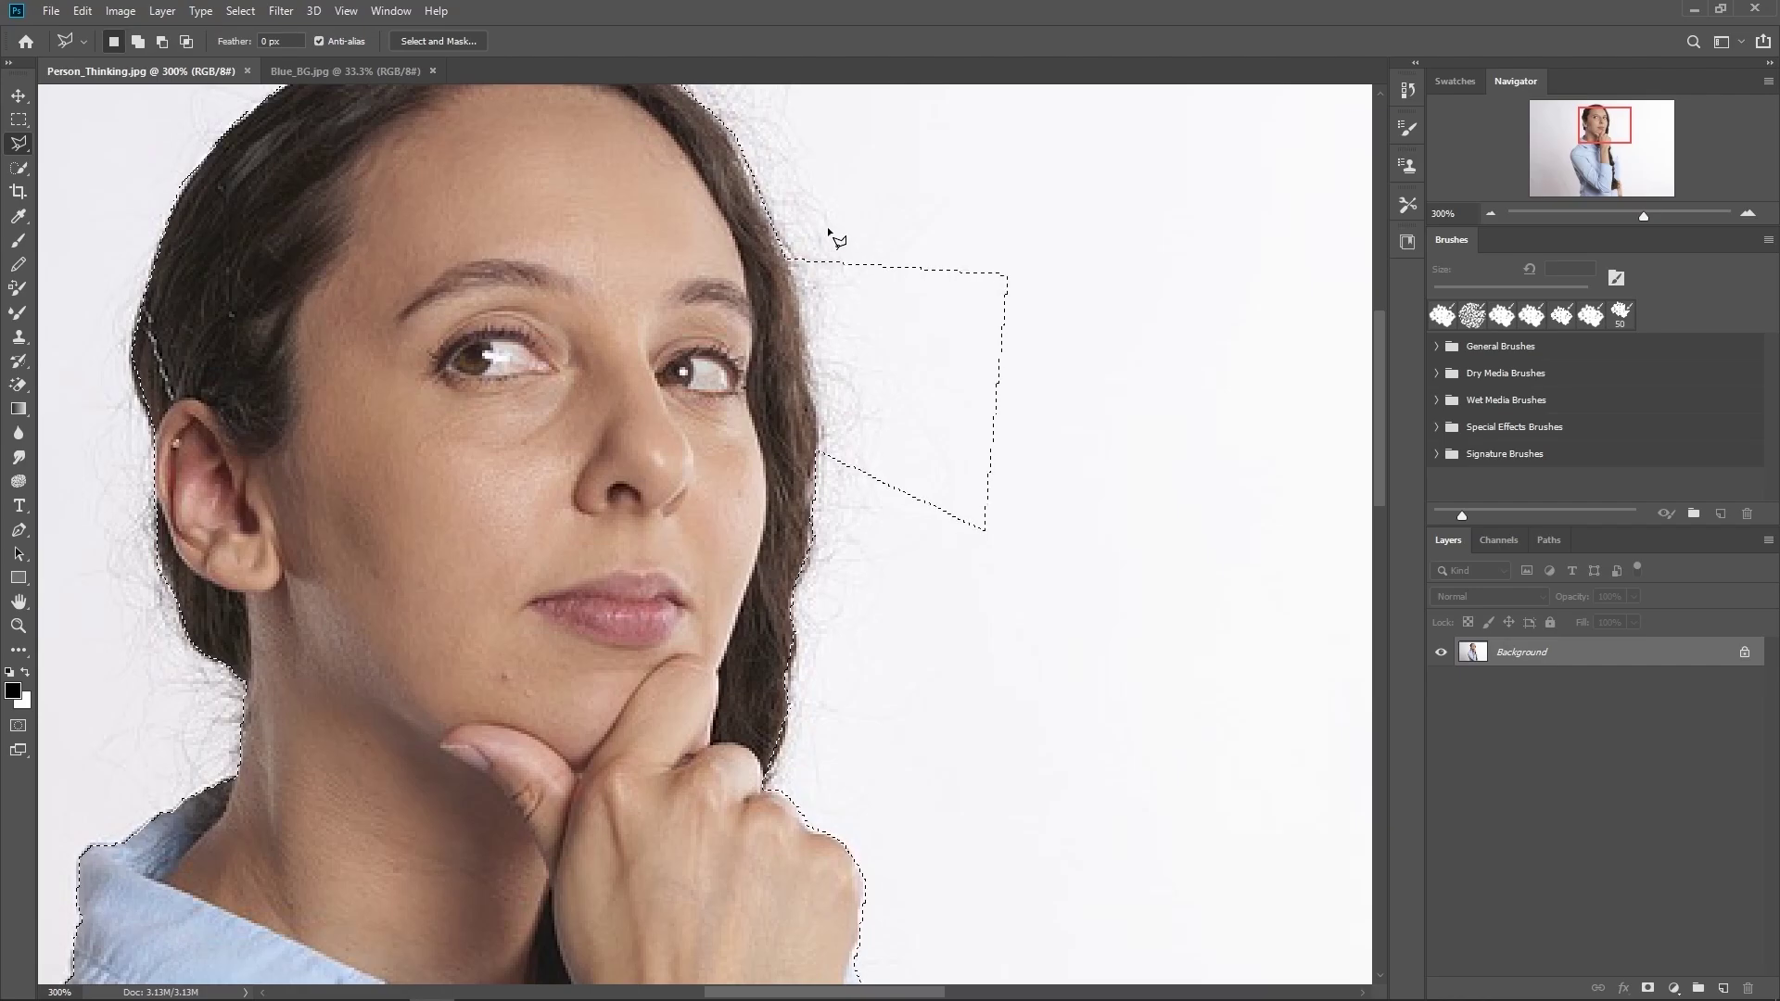
# Step: Alt-subtract the protruding area beside the hair at the right of the face
pyautogui.press('alt')
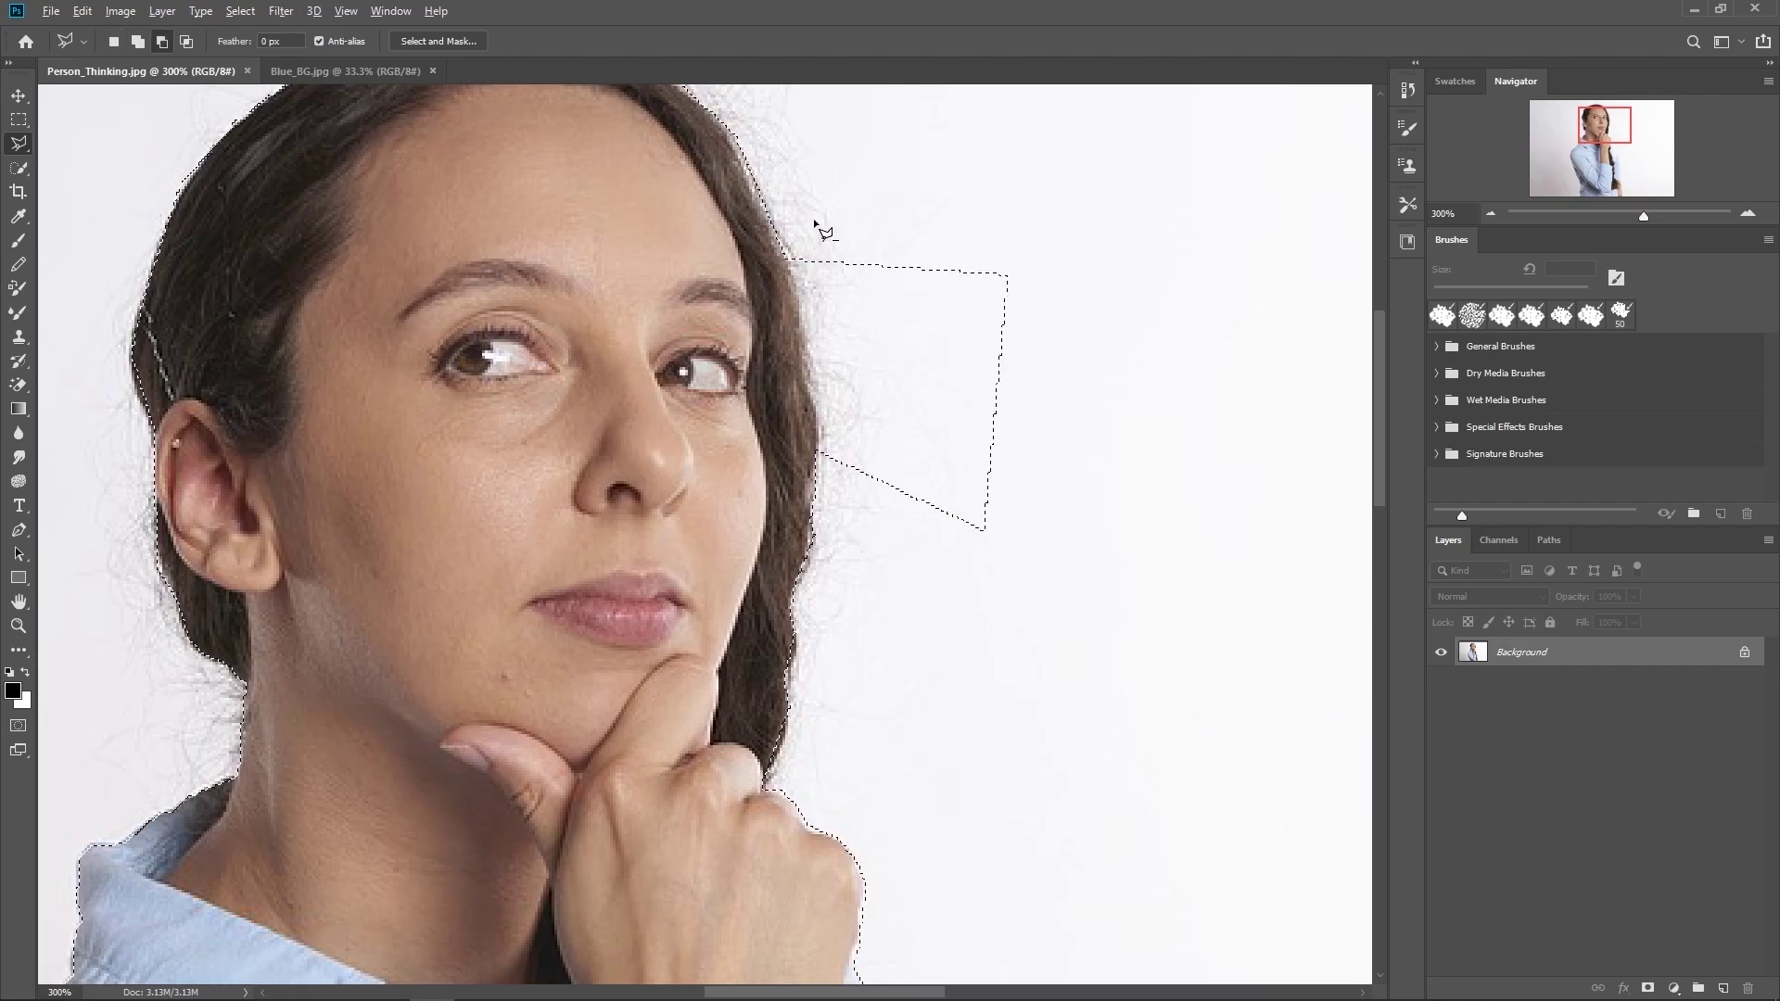
pyautogui.keyDown('alt'); pyautogui.click(789, 264); pyautogui.keyUp('alt')
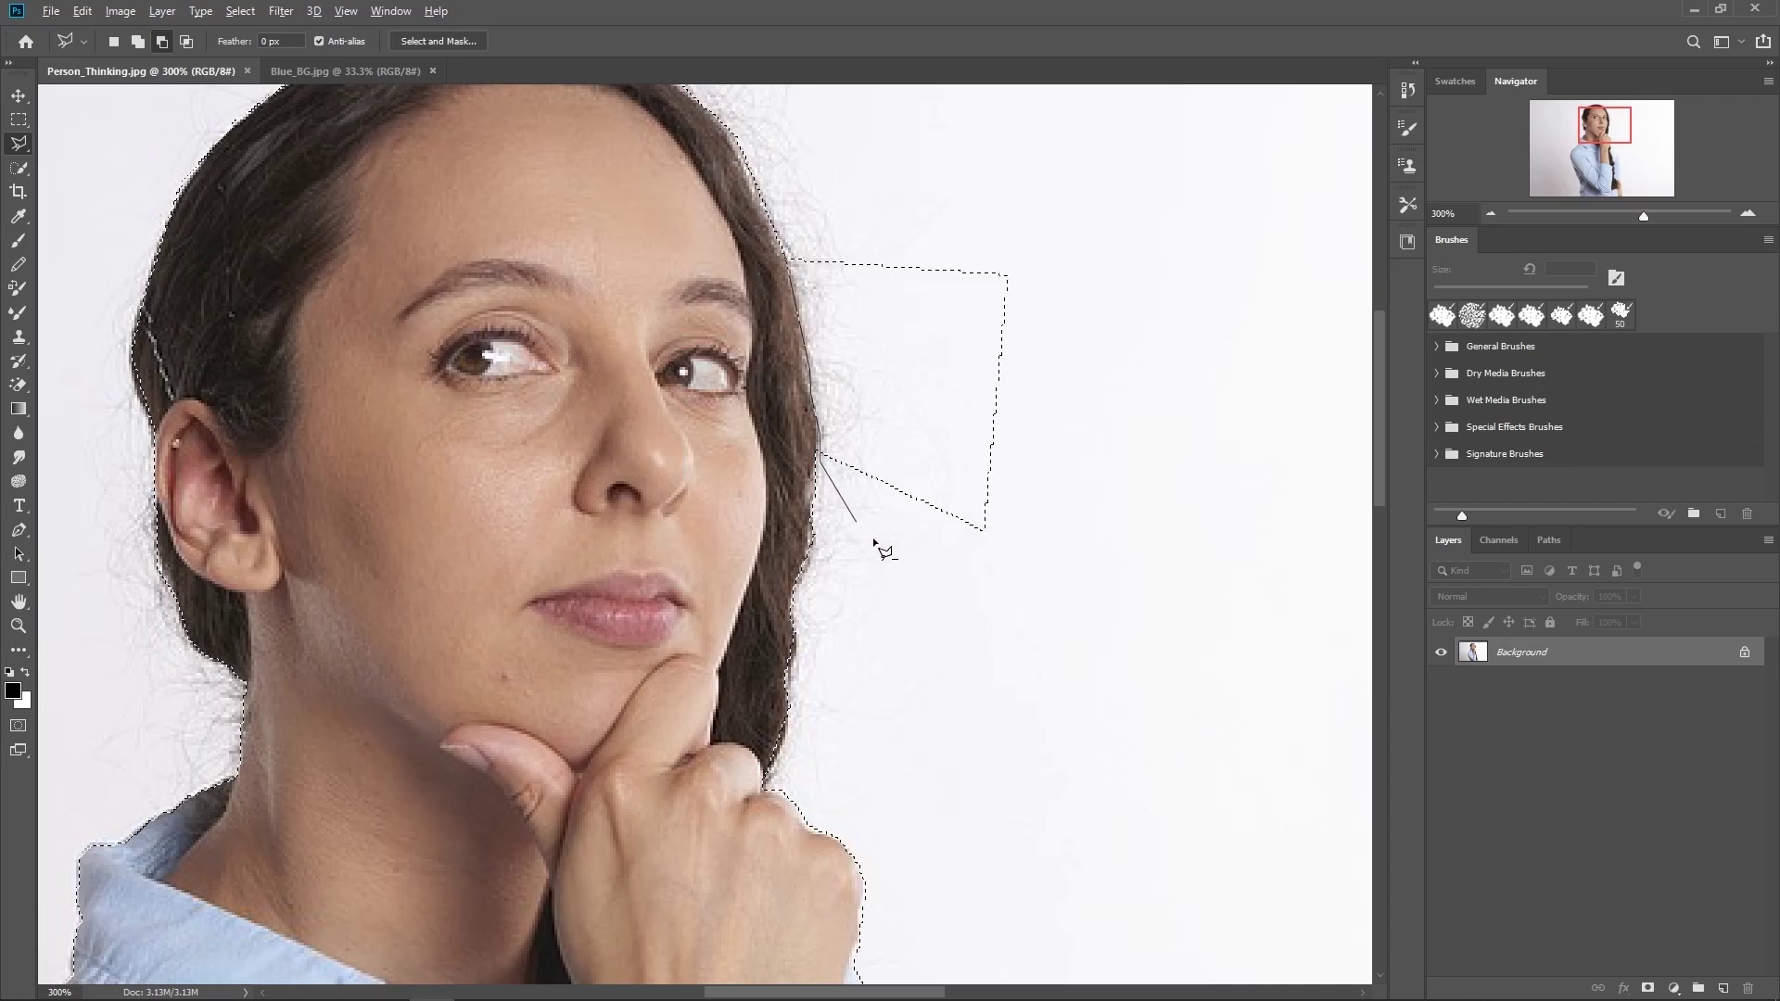
pyautogui.click(1017, 612)
pyautogui.click(1131, 232)
pyautogui.doubleClick(799, 226)
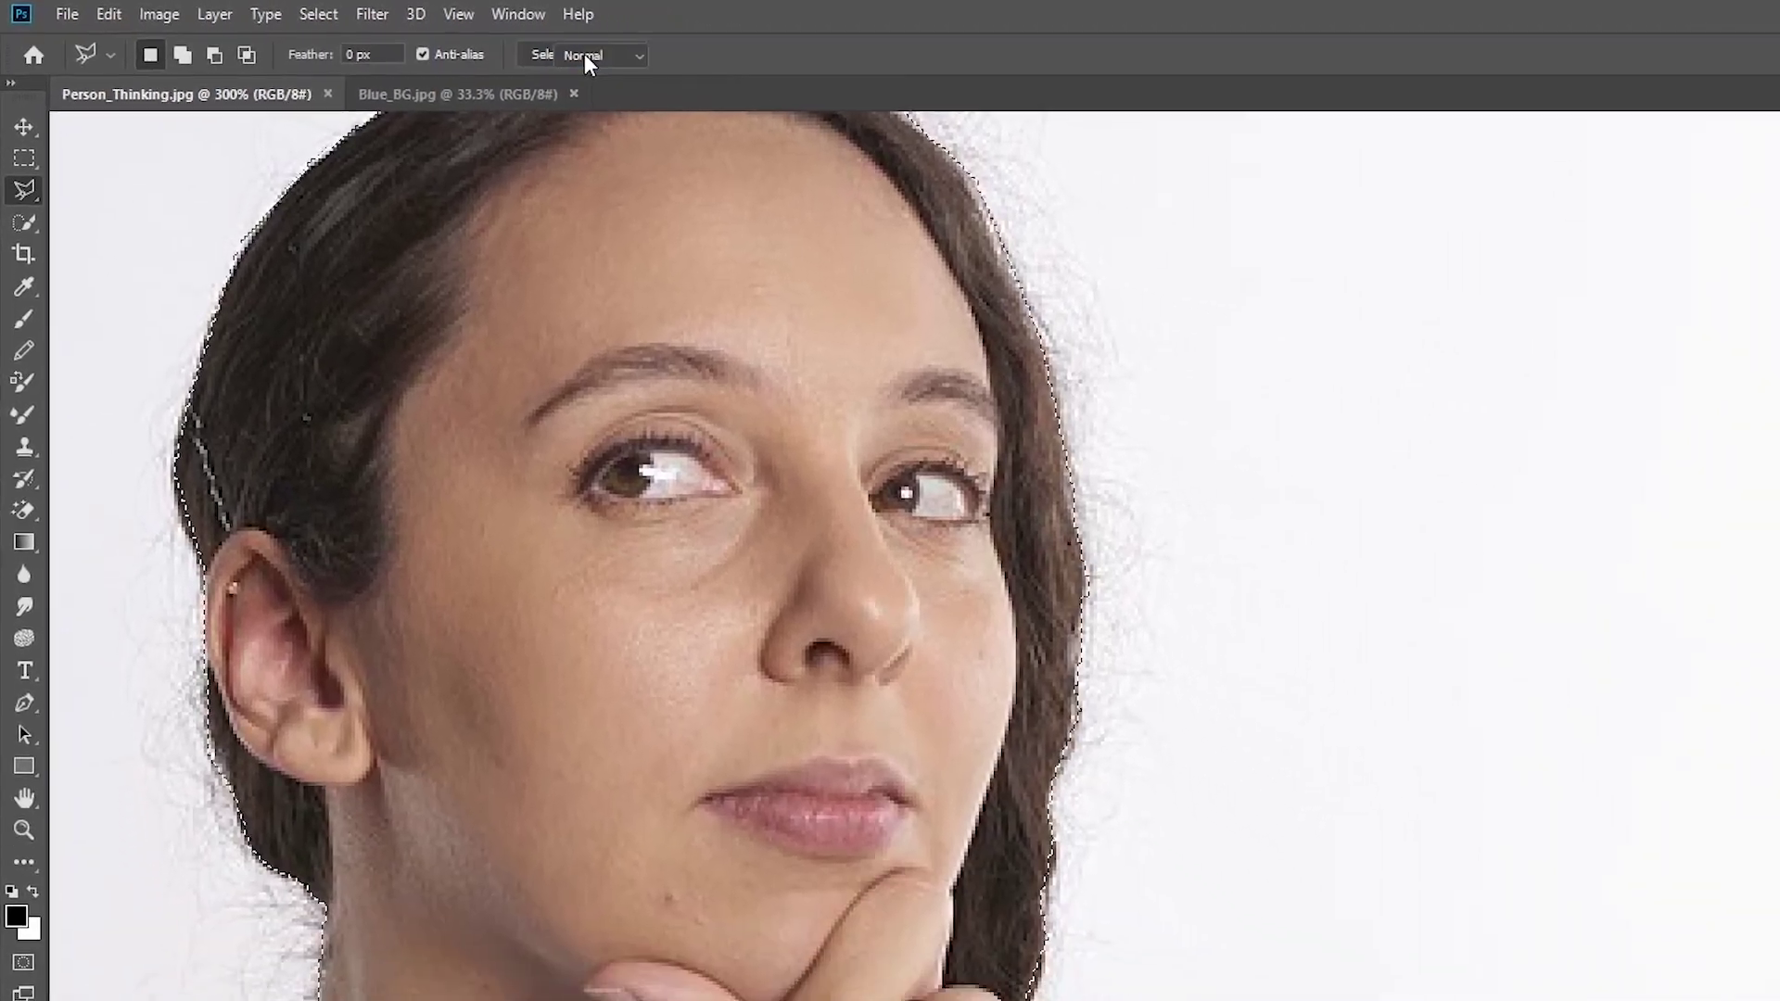
# Step: Open Select and Mask, set Radius to 27 px, switch the brush to subtract, and view at 100%
pyautogui.click(827, 76)
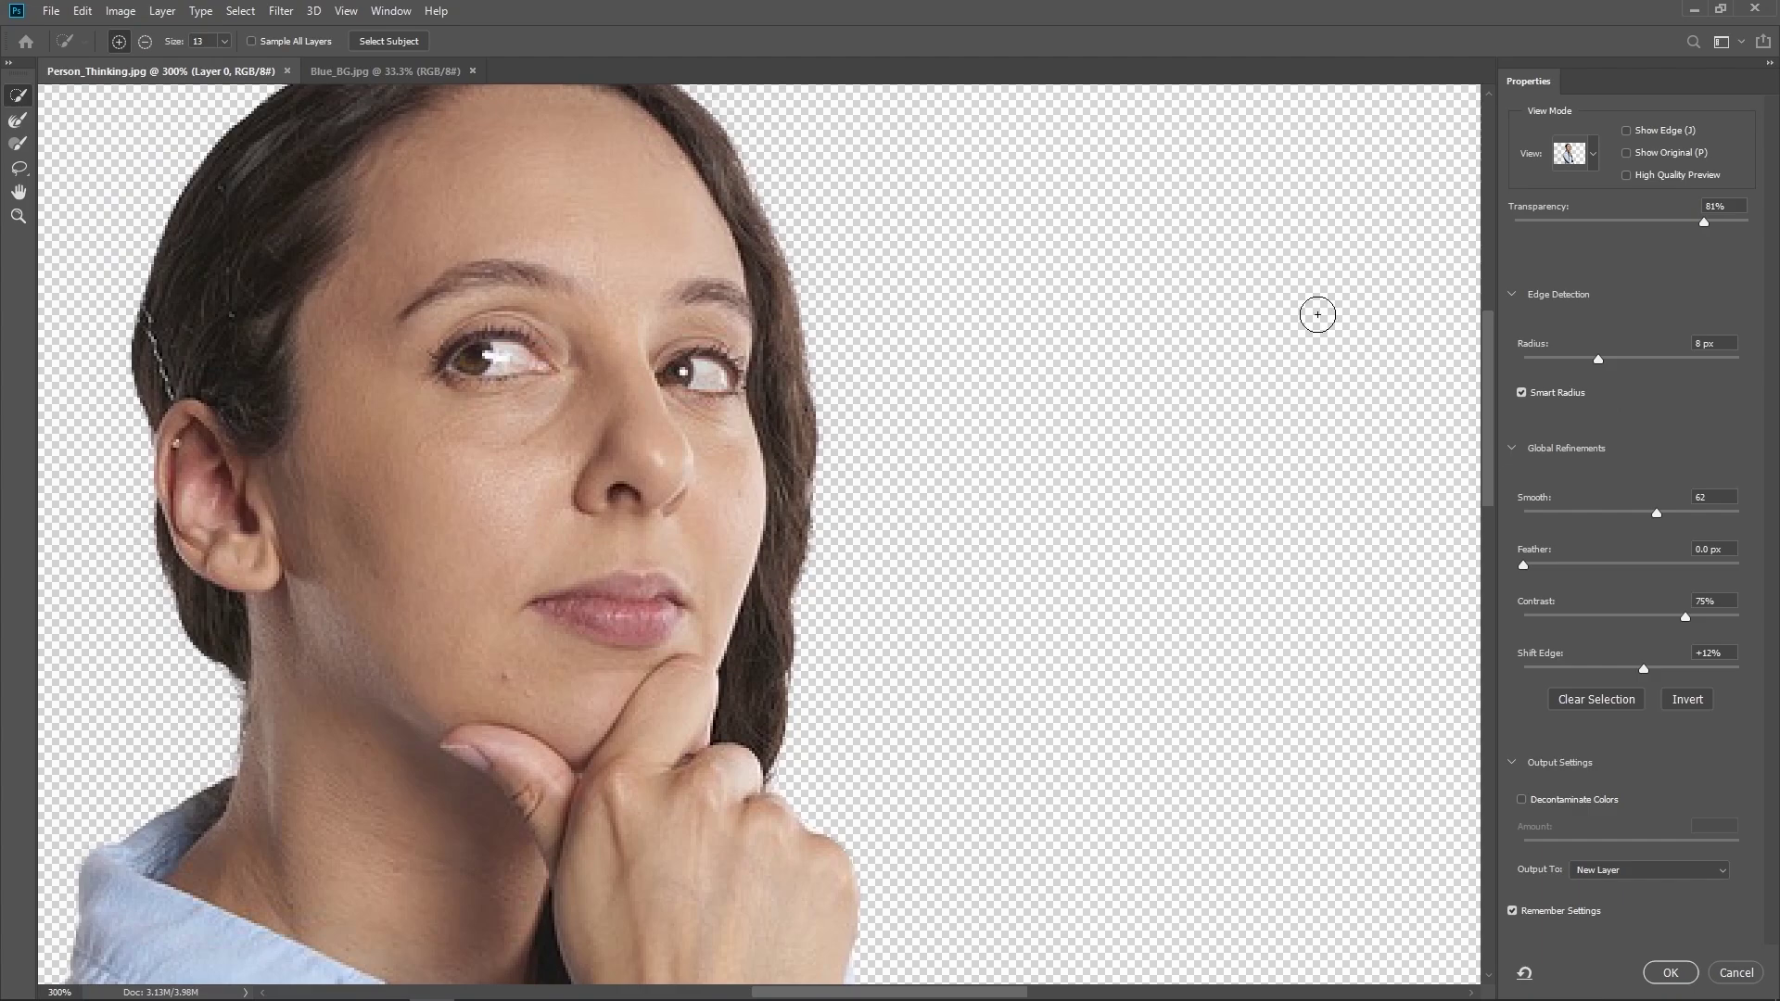
pyautogui.write('27')
pyautogui.press('Return')
pyautogui.press('alt')
pyautogui.hotkey('ctrl', '1')
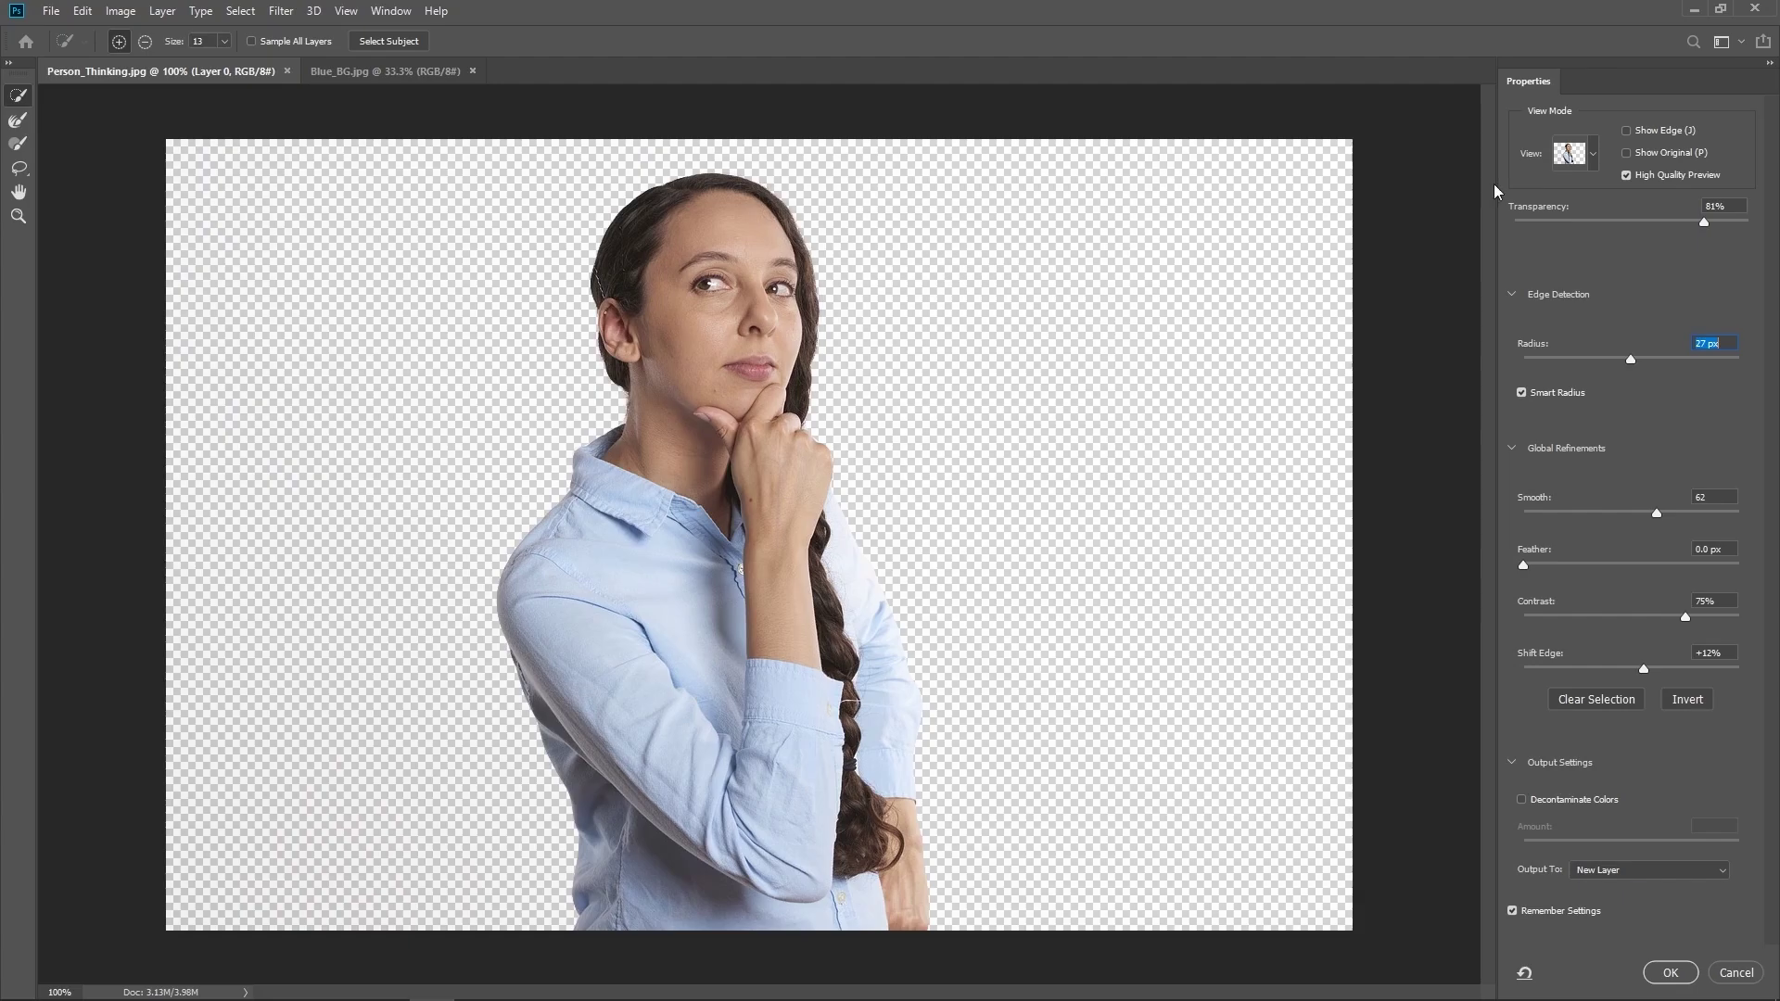
# Step: Switch the Select and Mask View to Overlay, tinting the background red at 50%
pyautogui.click(1582, 162)
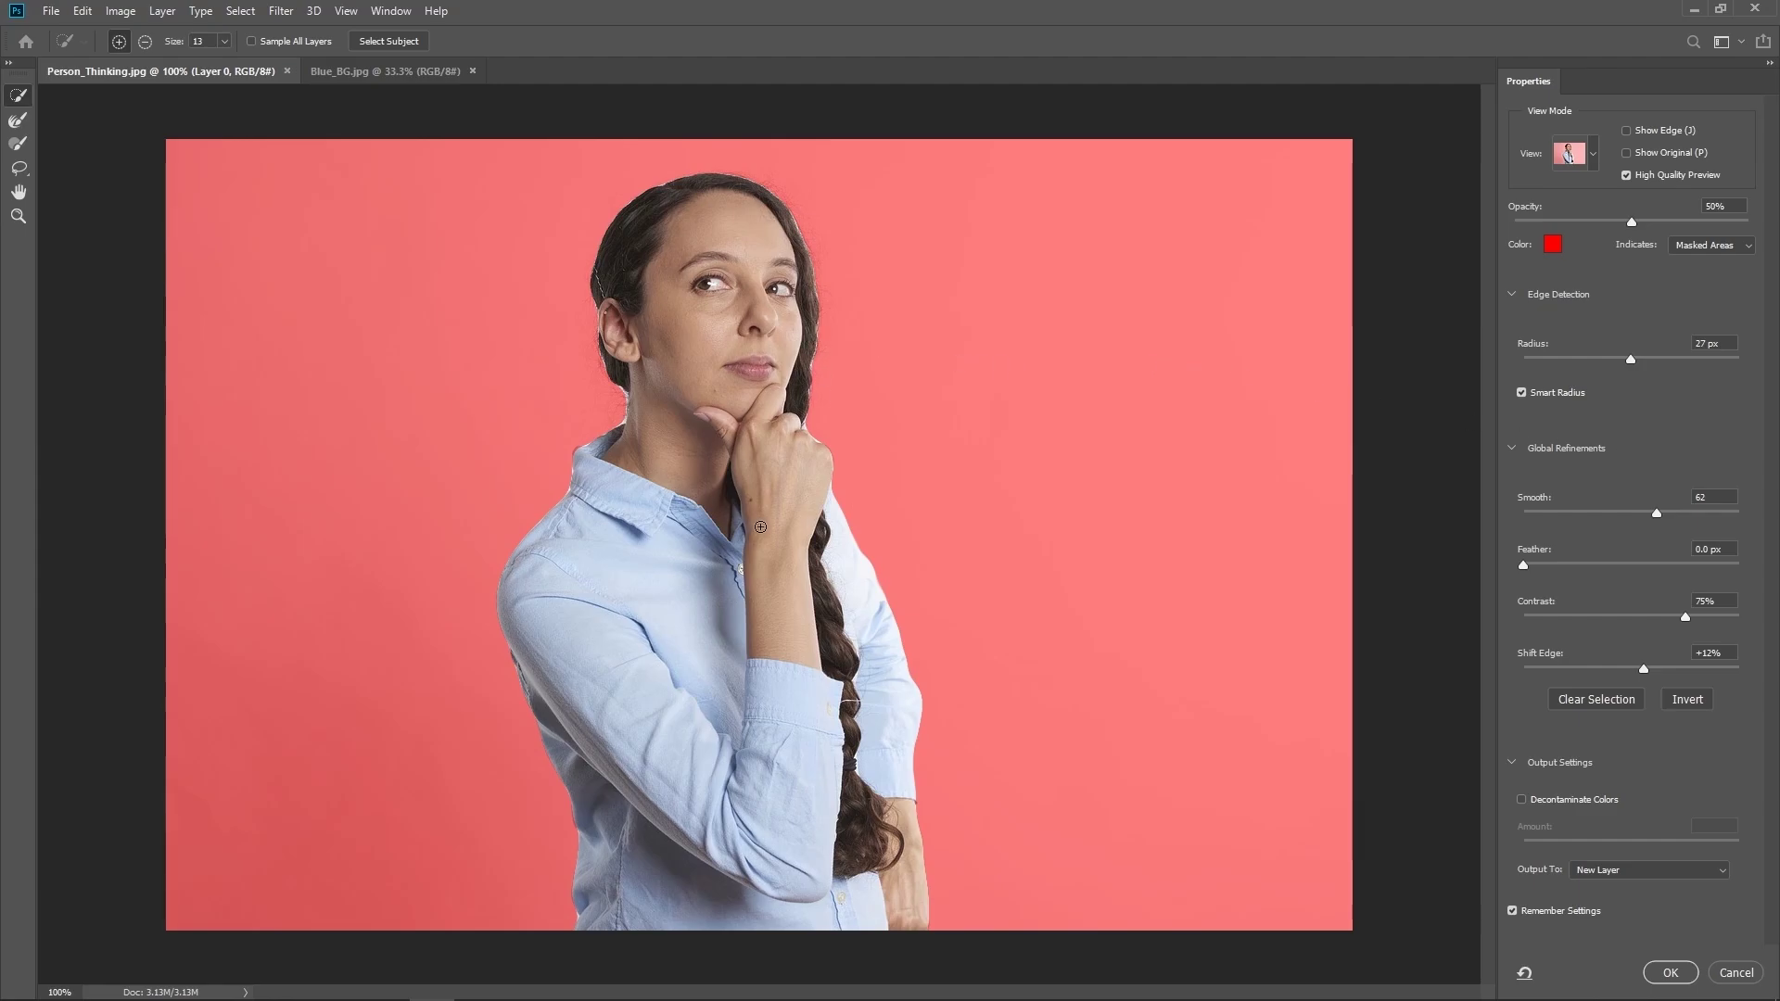
# Step: Zoom in on the face and try Radius values from 50 px to 1 px, settling at 26 px
pyautogui.scroll(1, 760, 526)
pyautogui.scroll(5, 797, 473)
pyautogui.hscroll(-5, 825, 435)
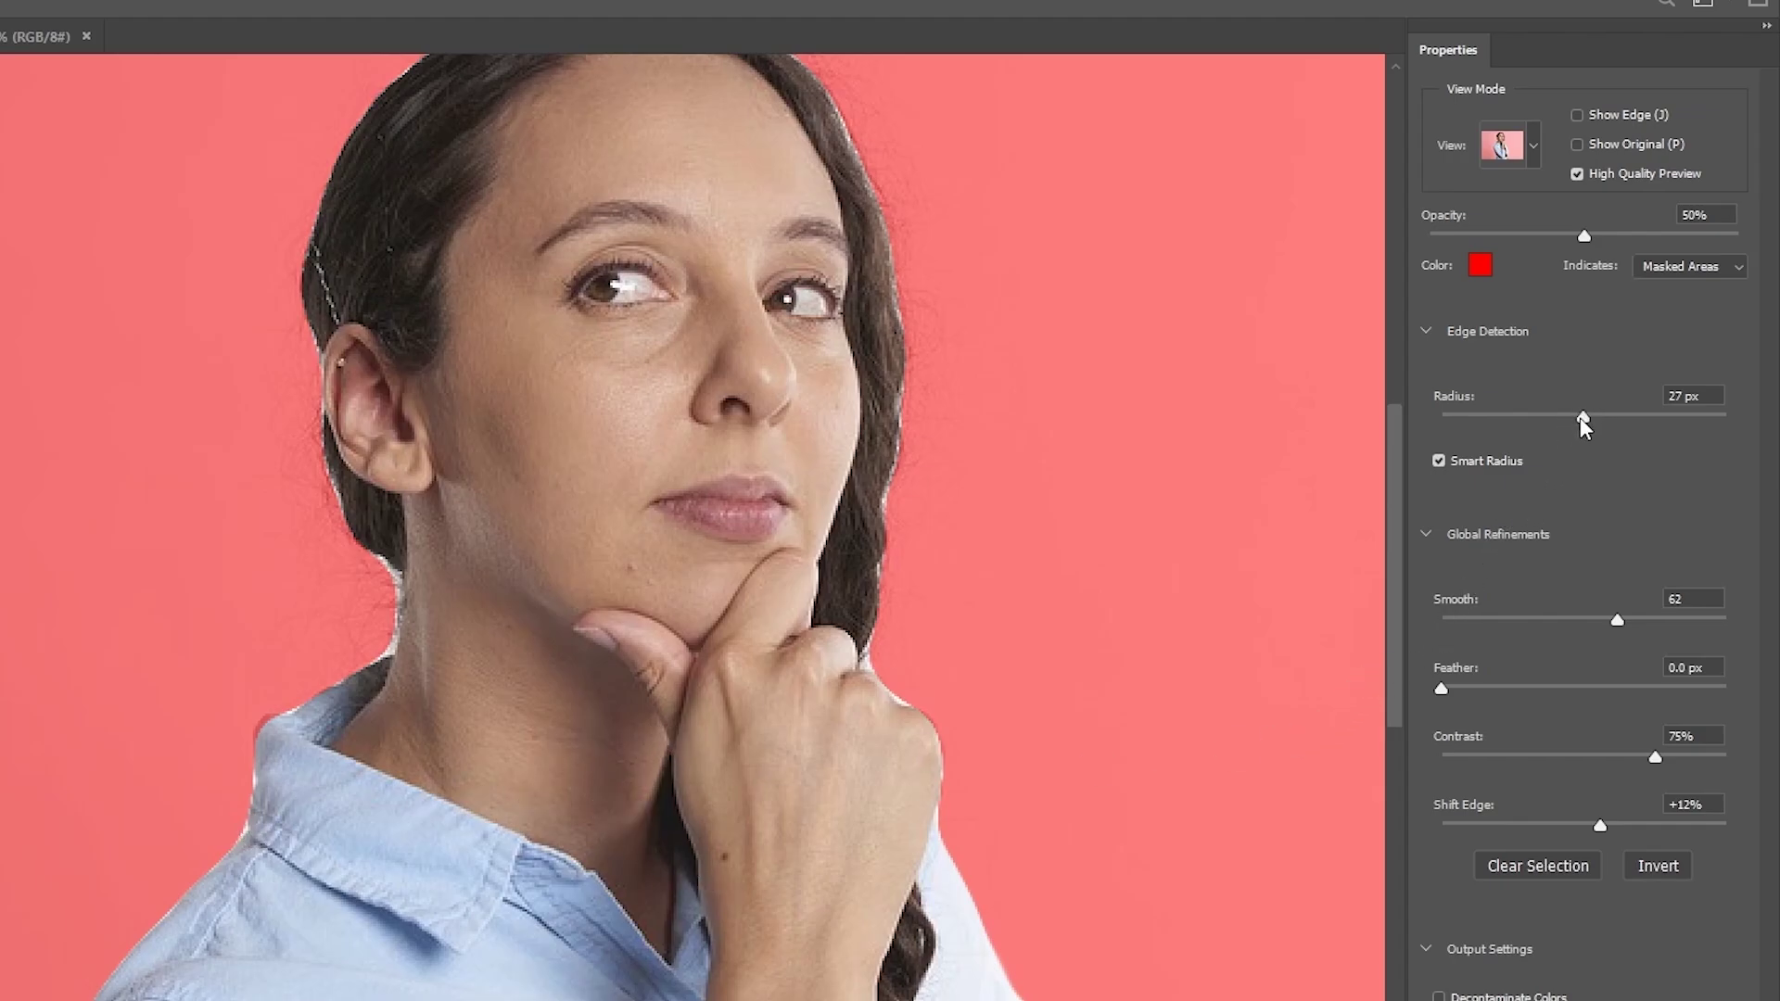
pyautogui.moveTo(1583, 419); pyautogui.dragTo(1527, 421)
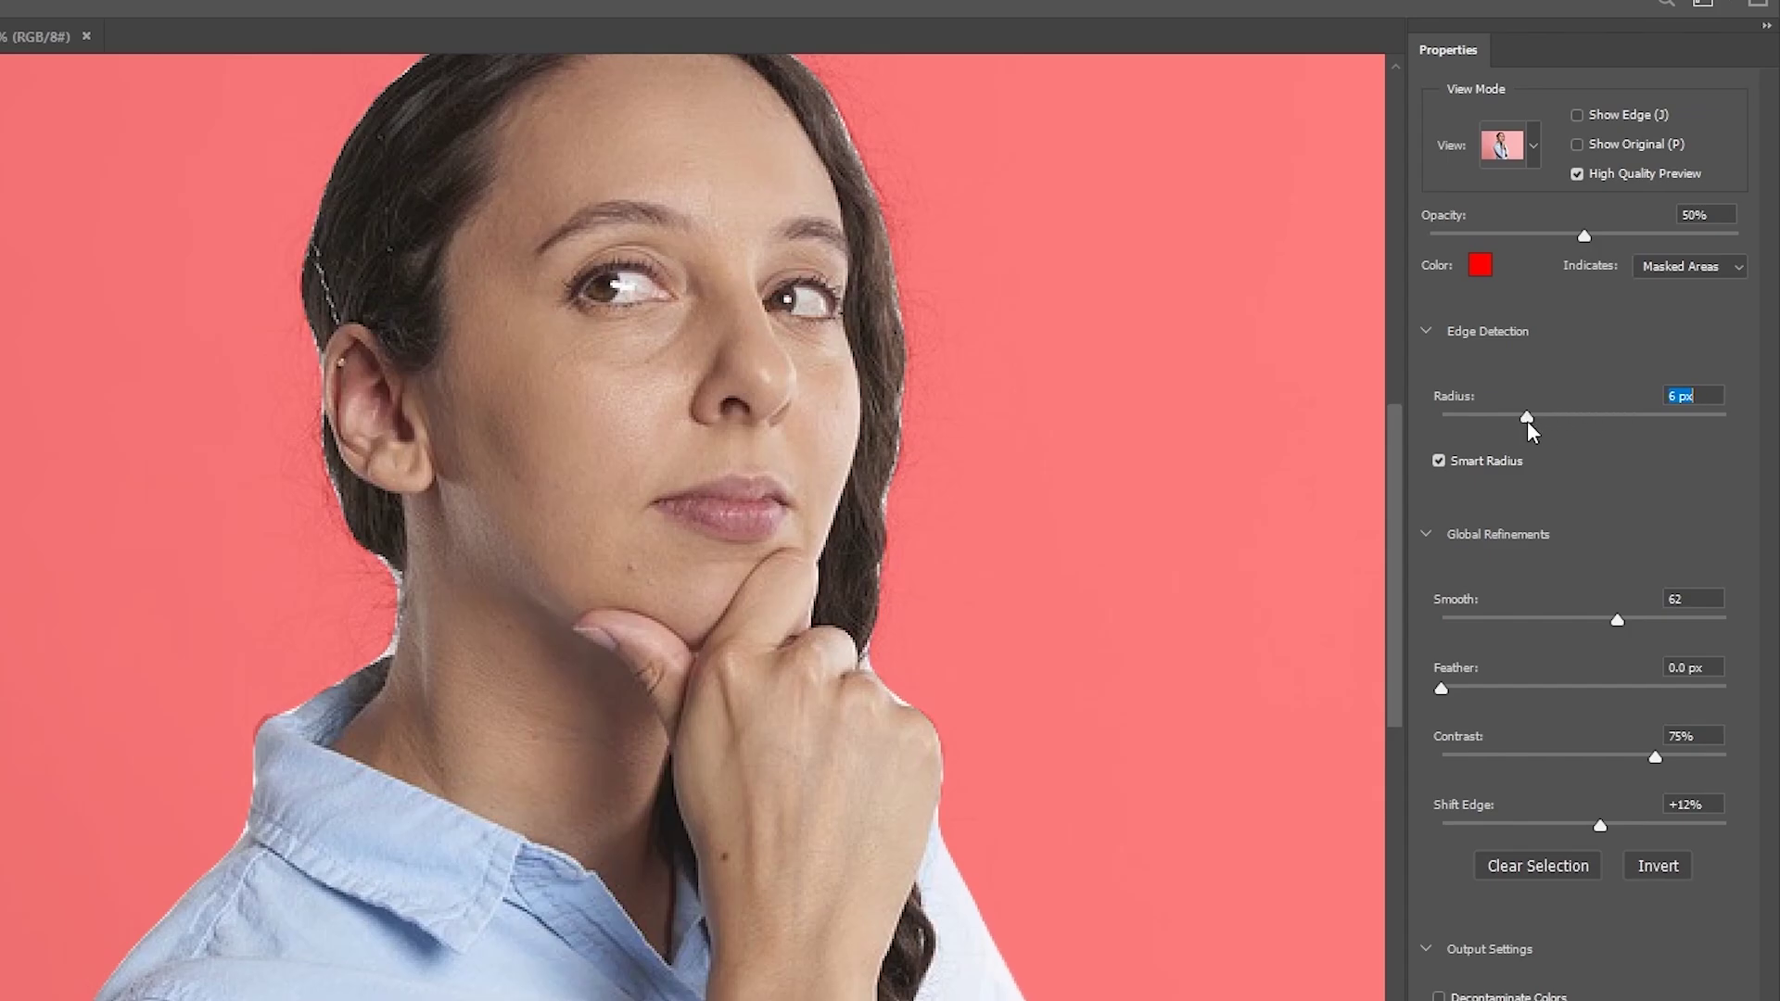
pyautogui.click(1461, 416)
pyautogui.moveTo(1459, 417); pyautogui.dragTo(1611, 417)
pyautogui.hotkey('ctrl', '+')
pyautogui.hotkey('ctrl', '+')
pyautogui.hotkey('ctrl', '+')
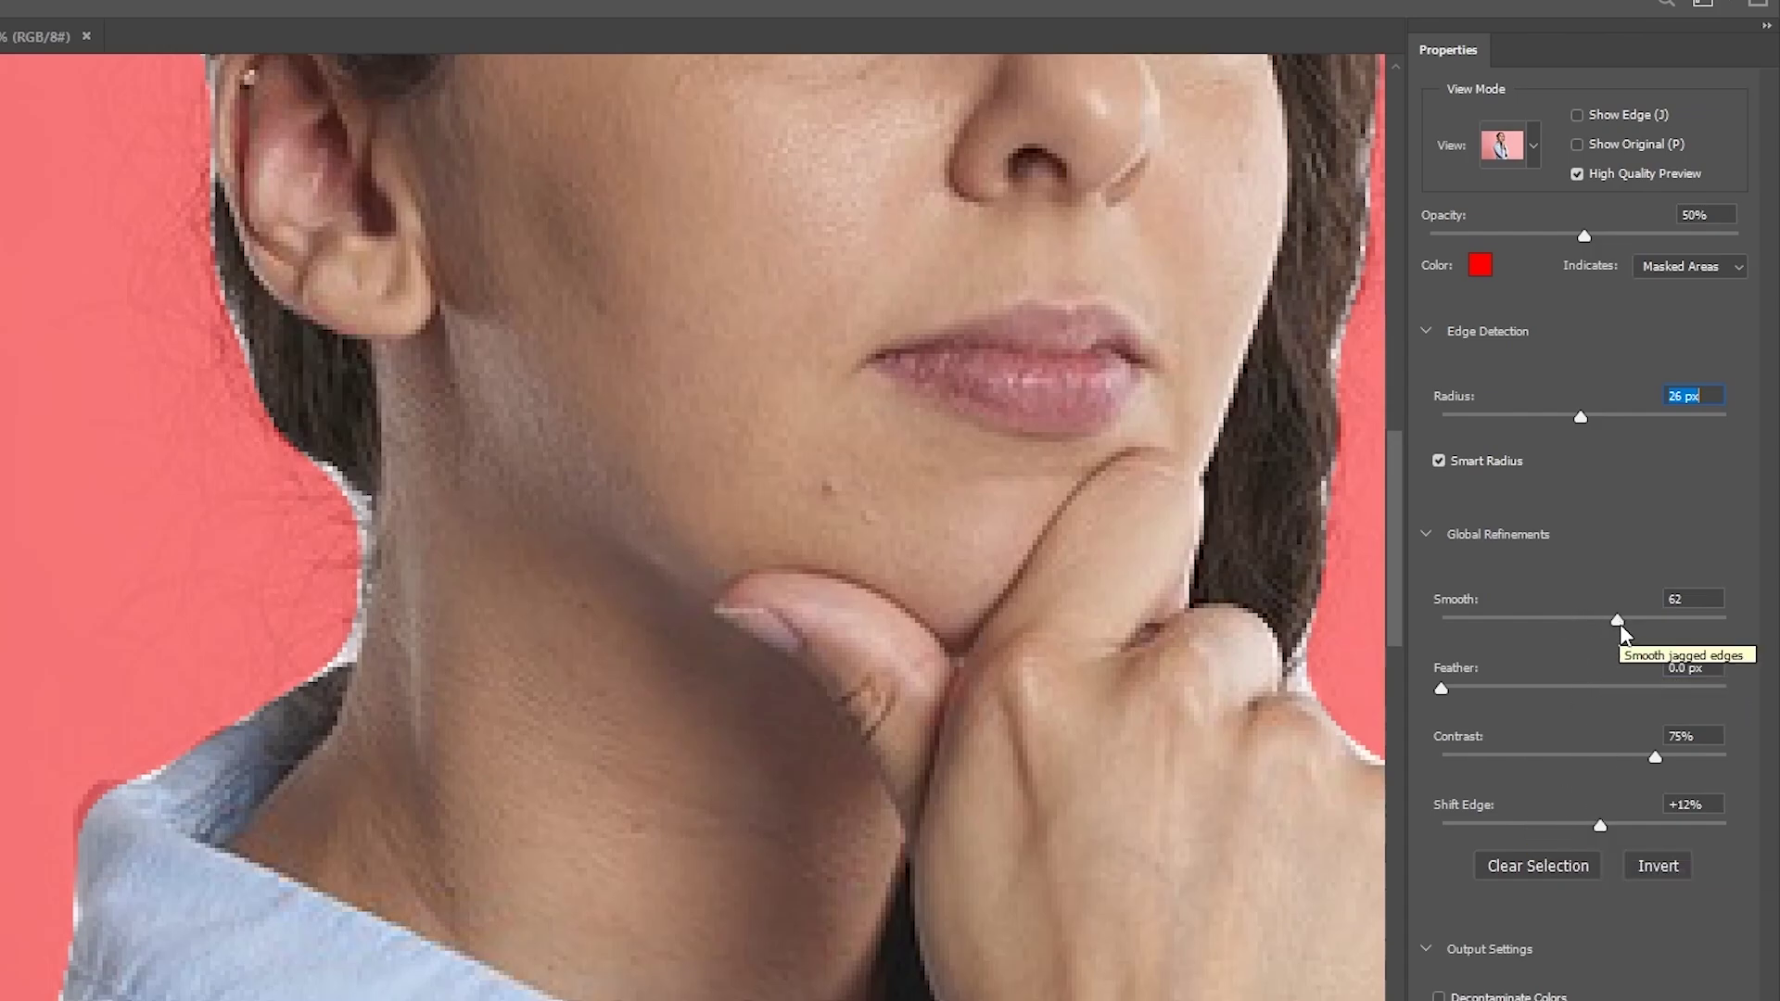
# Step: Drag the Smooth slider from 62 down to 0, then back up to 7
pyautogui.moveTo(1616, 620); pyautogui.dragTo(1415, 632)
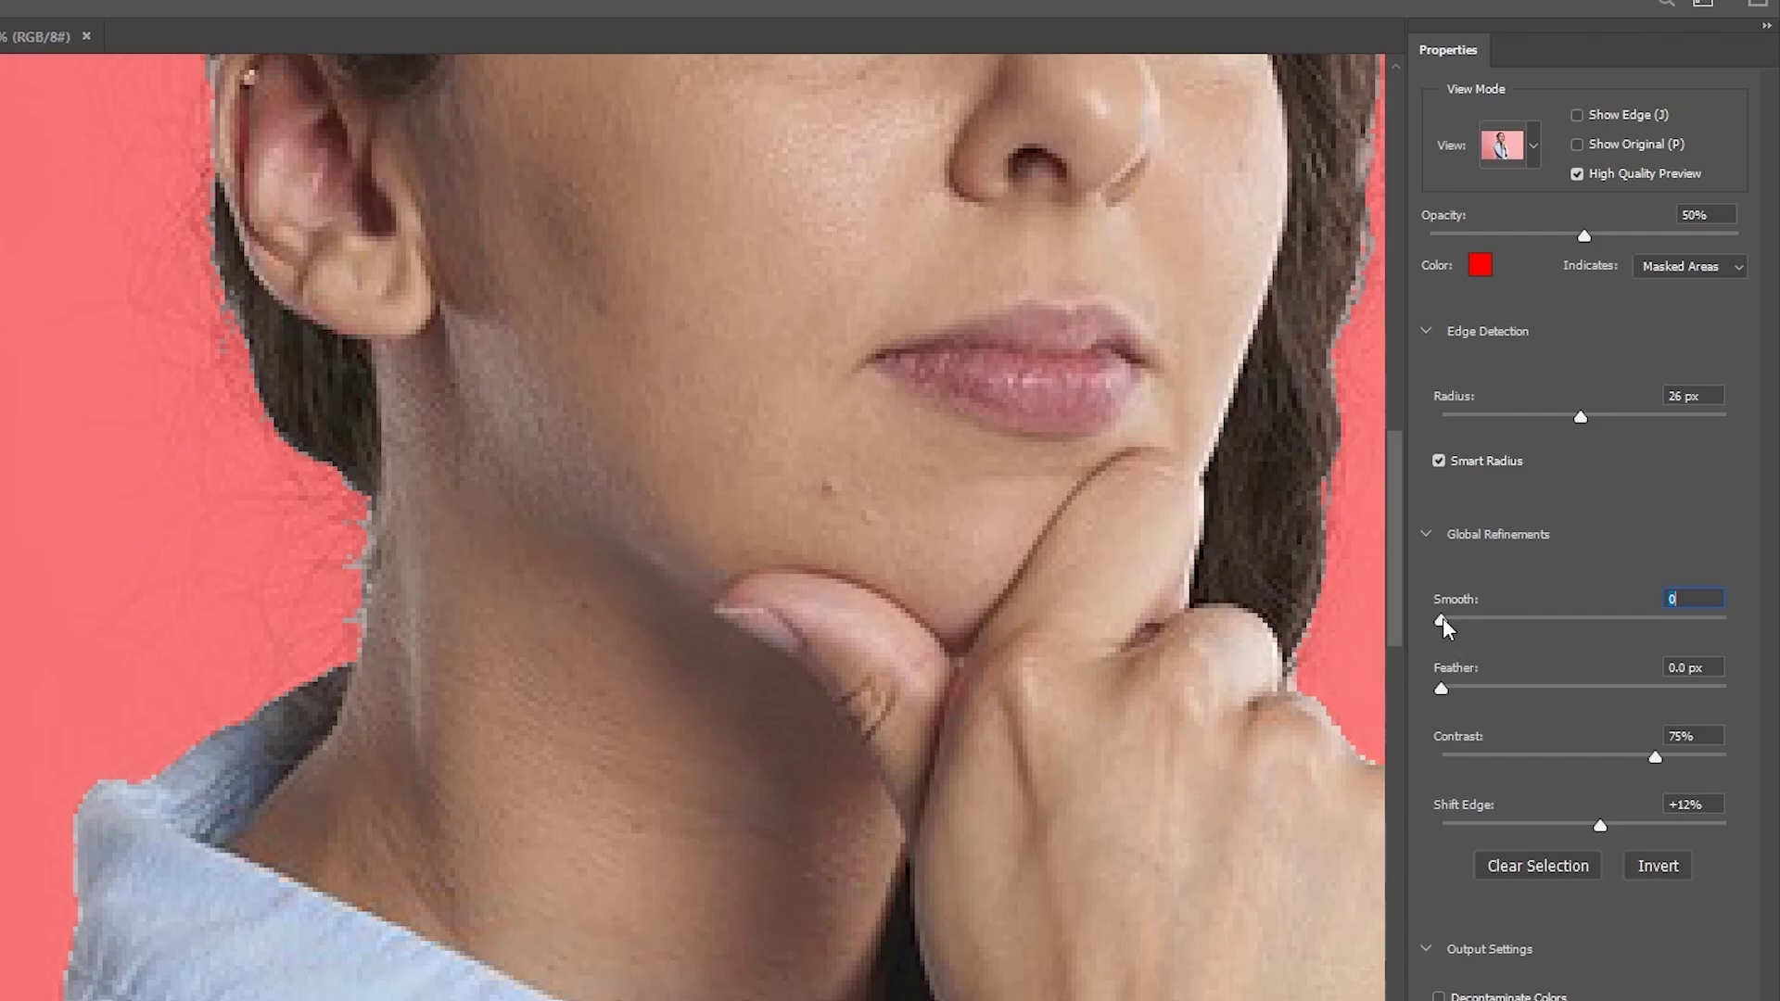
pyautogui.moveTo(1442, 618)
pyautogui.mouseDown()
pyautogui.moveTo(1481, 614)
pyautogui.moveTo(1421, 630)
pyautogui.mouseUp()
pyautogui.moveTo(1455, 621)
pyautogui.mouseDown()
pyautogui.moveTo(1505, 620)
pyautogui.moveTo(1437, 621)
pyautogui.moveTo(1461, 621)
pyautogui.mouseUp()
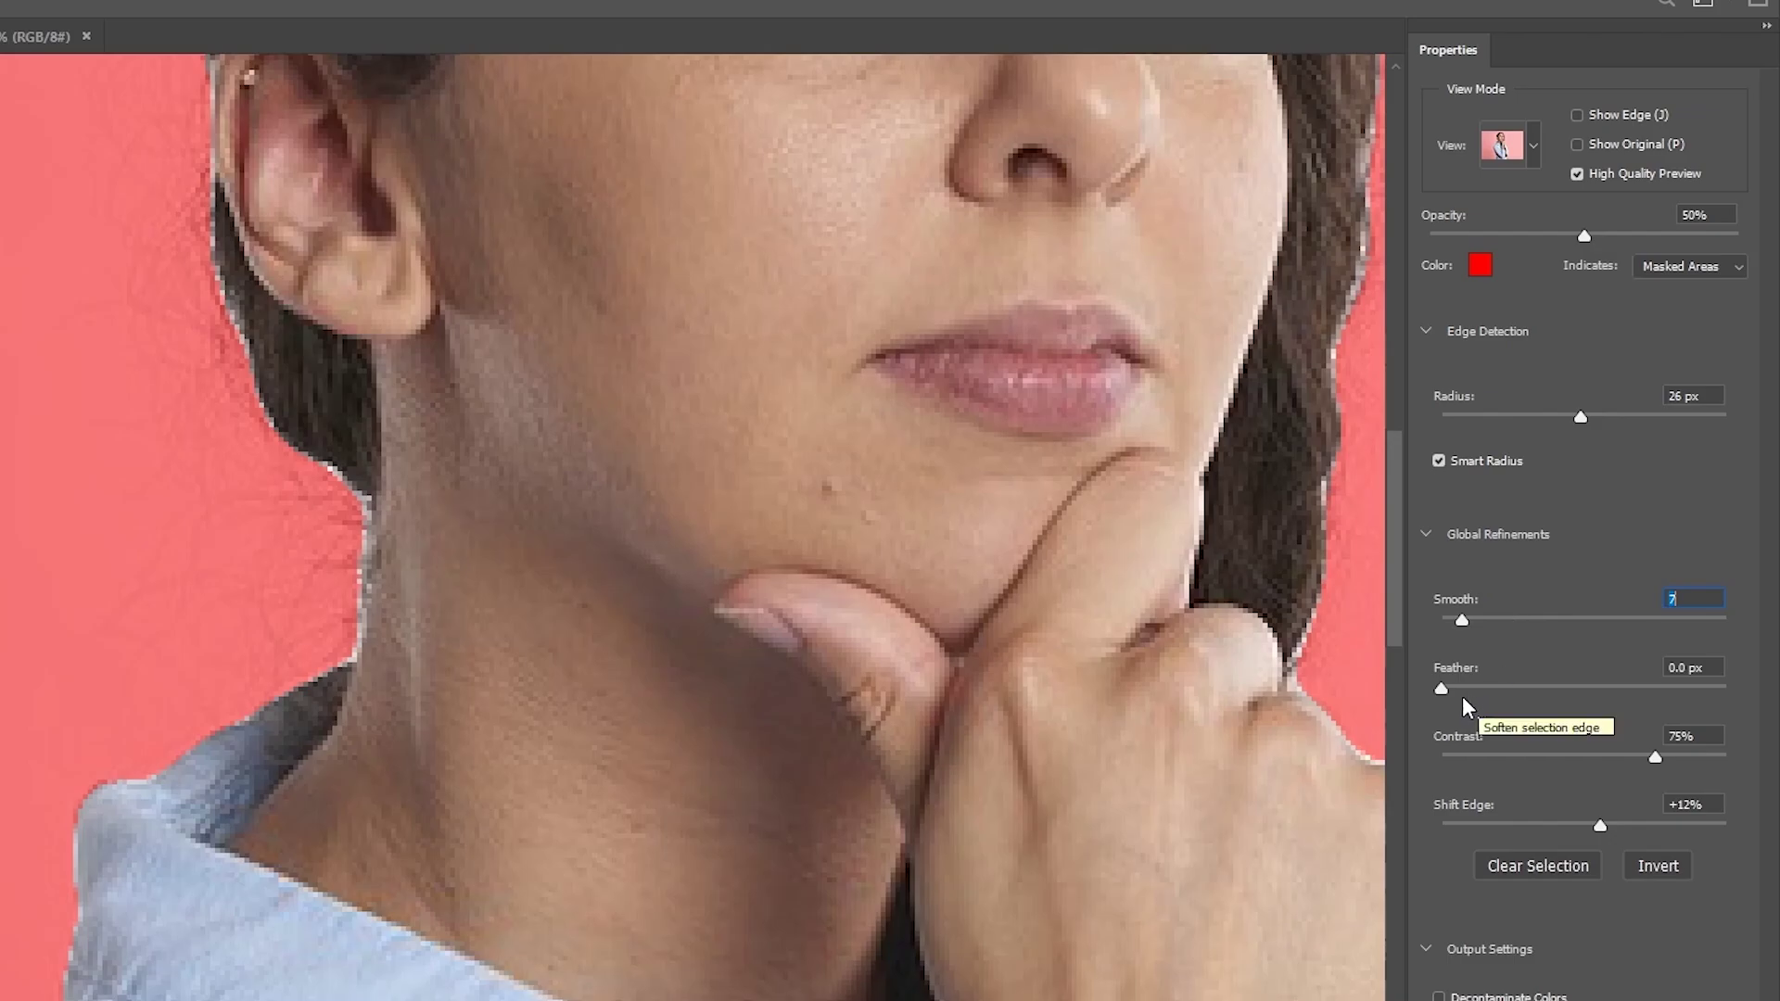
# Step: Try several Feather amounts on the cut-out edge, settling on 1.0 px
pyautogui.moveTo(1448, 686)
pyautogui.mouseDown()
pyautogui.moveTo(1670, 702)
pyautogui.moveTo(1425, 710)
pyautogui.mouseUp()
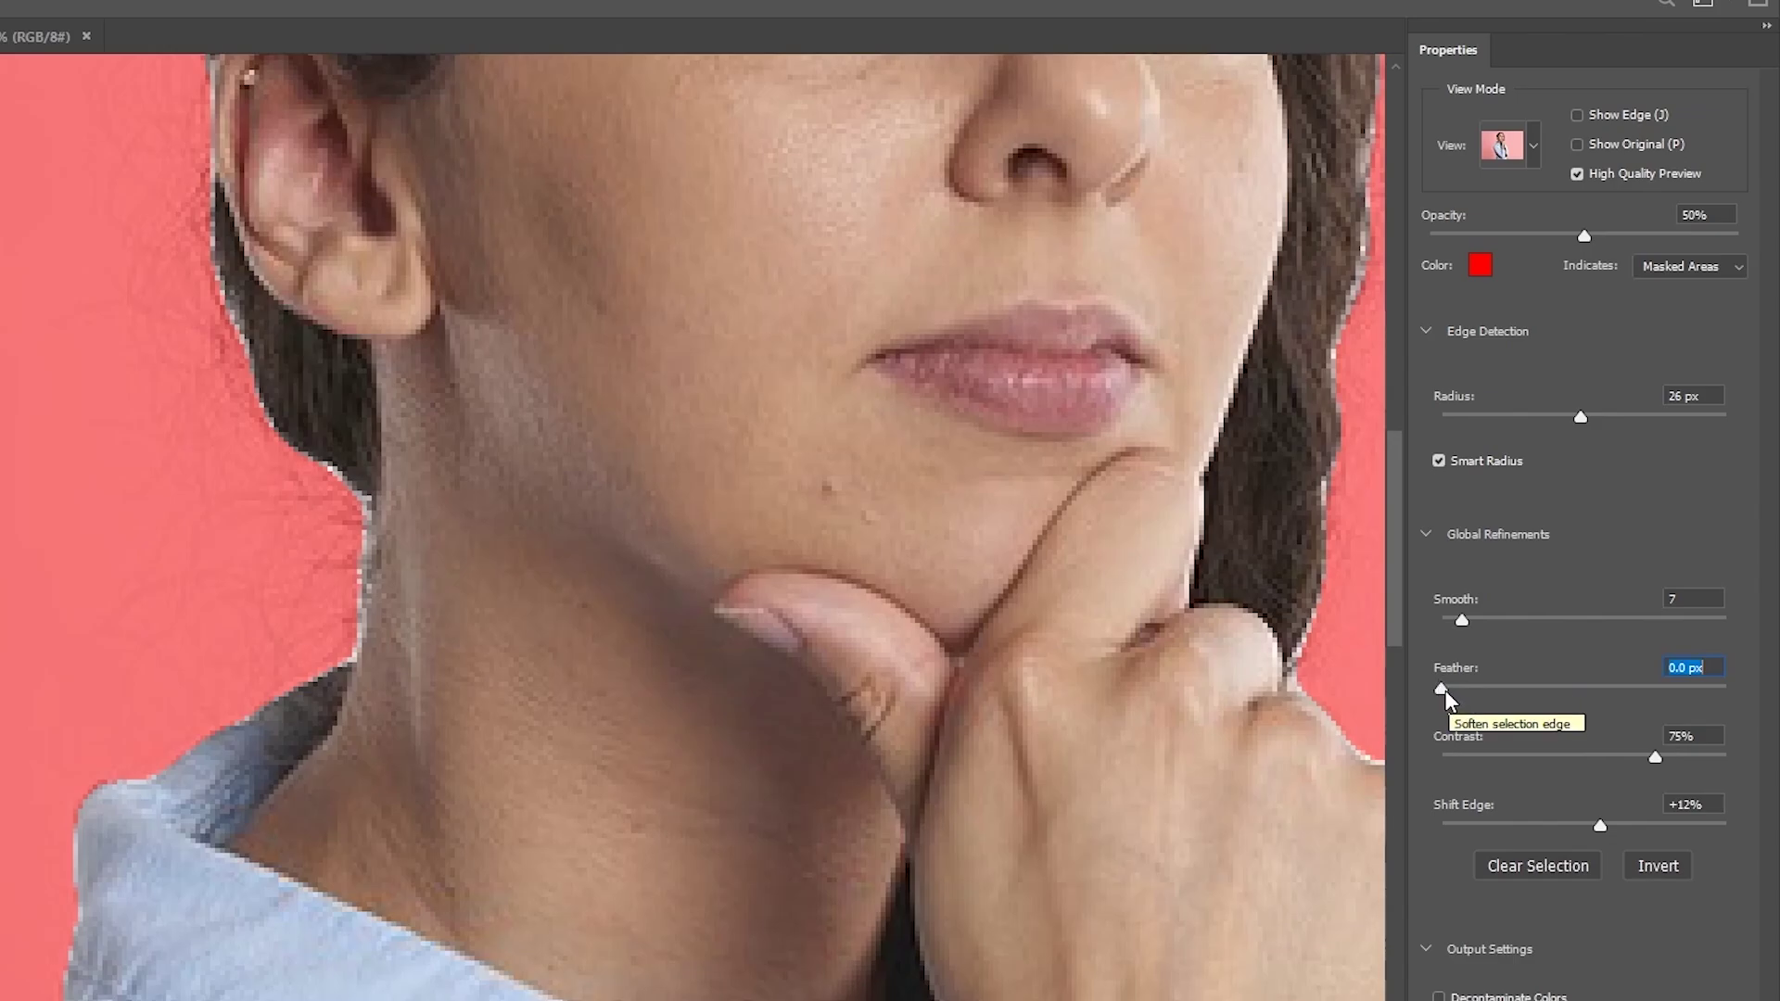
pyautogui.moveTo(1442, 692); pyautogui.dragTo(1548, 683)
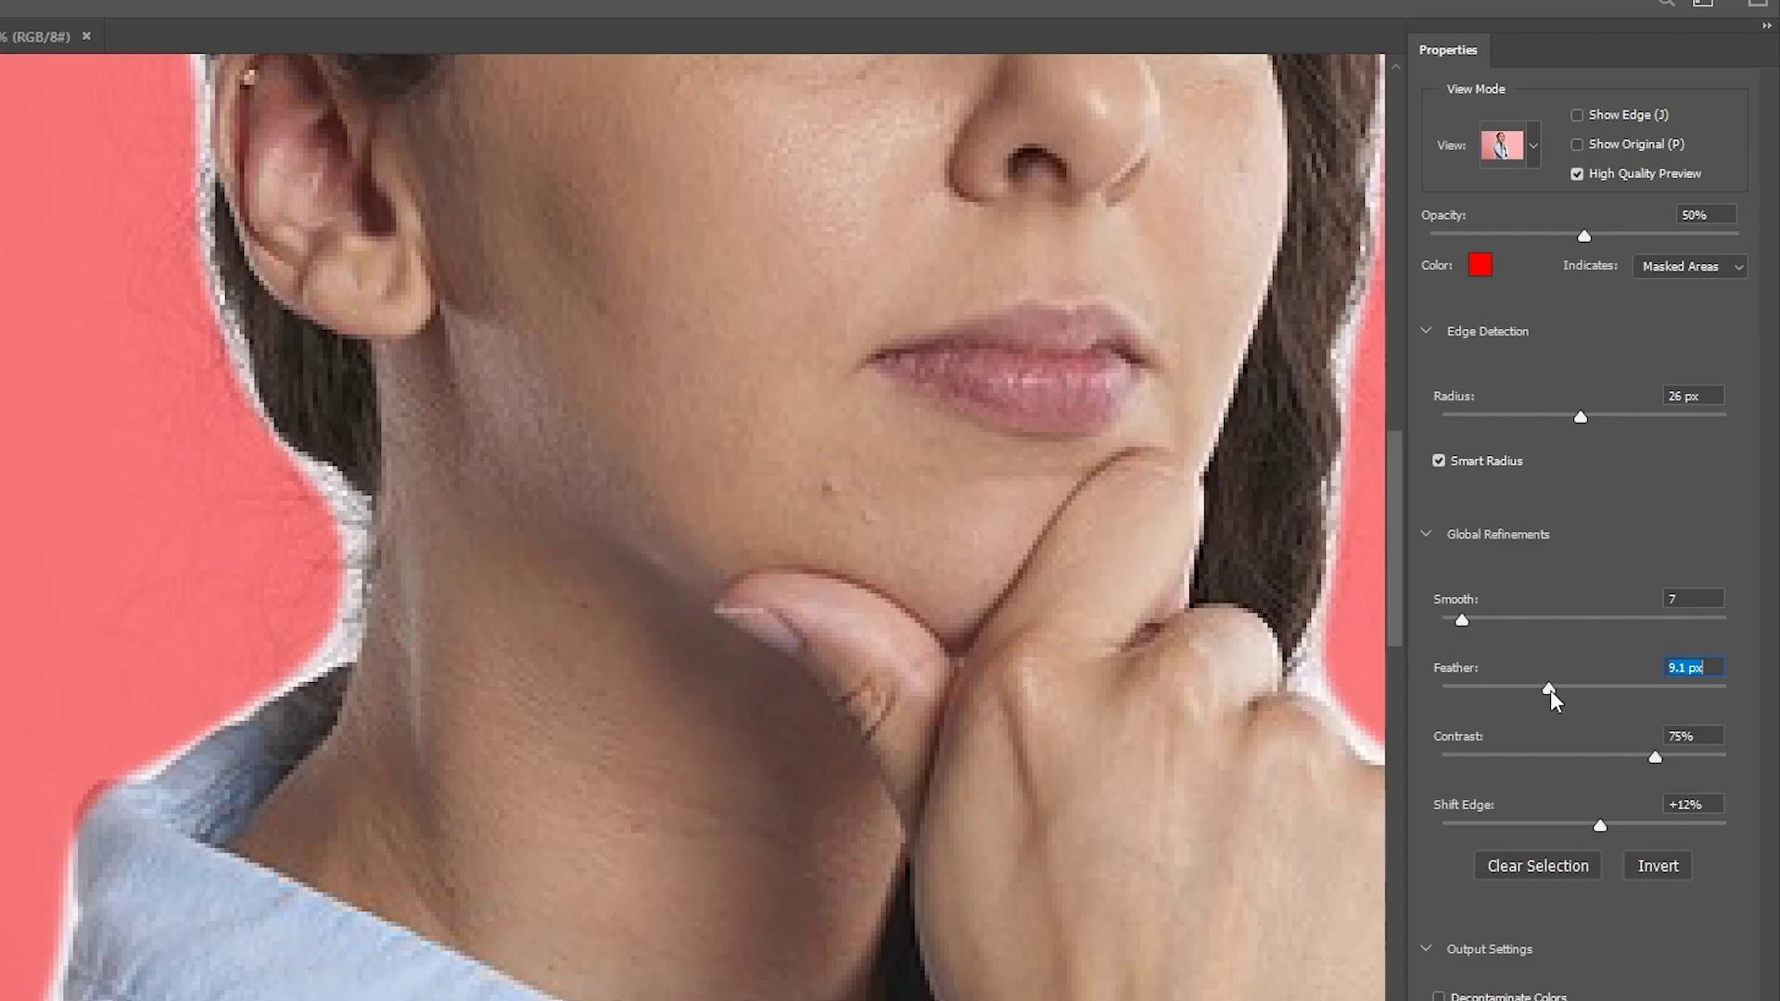
pyautogui.moveTo(1549, 689); pyautogui.dragTo(1455, 692)
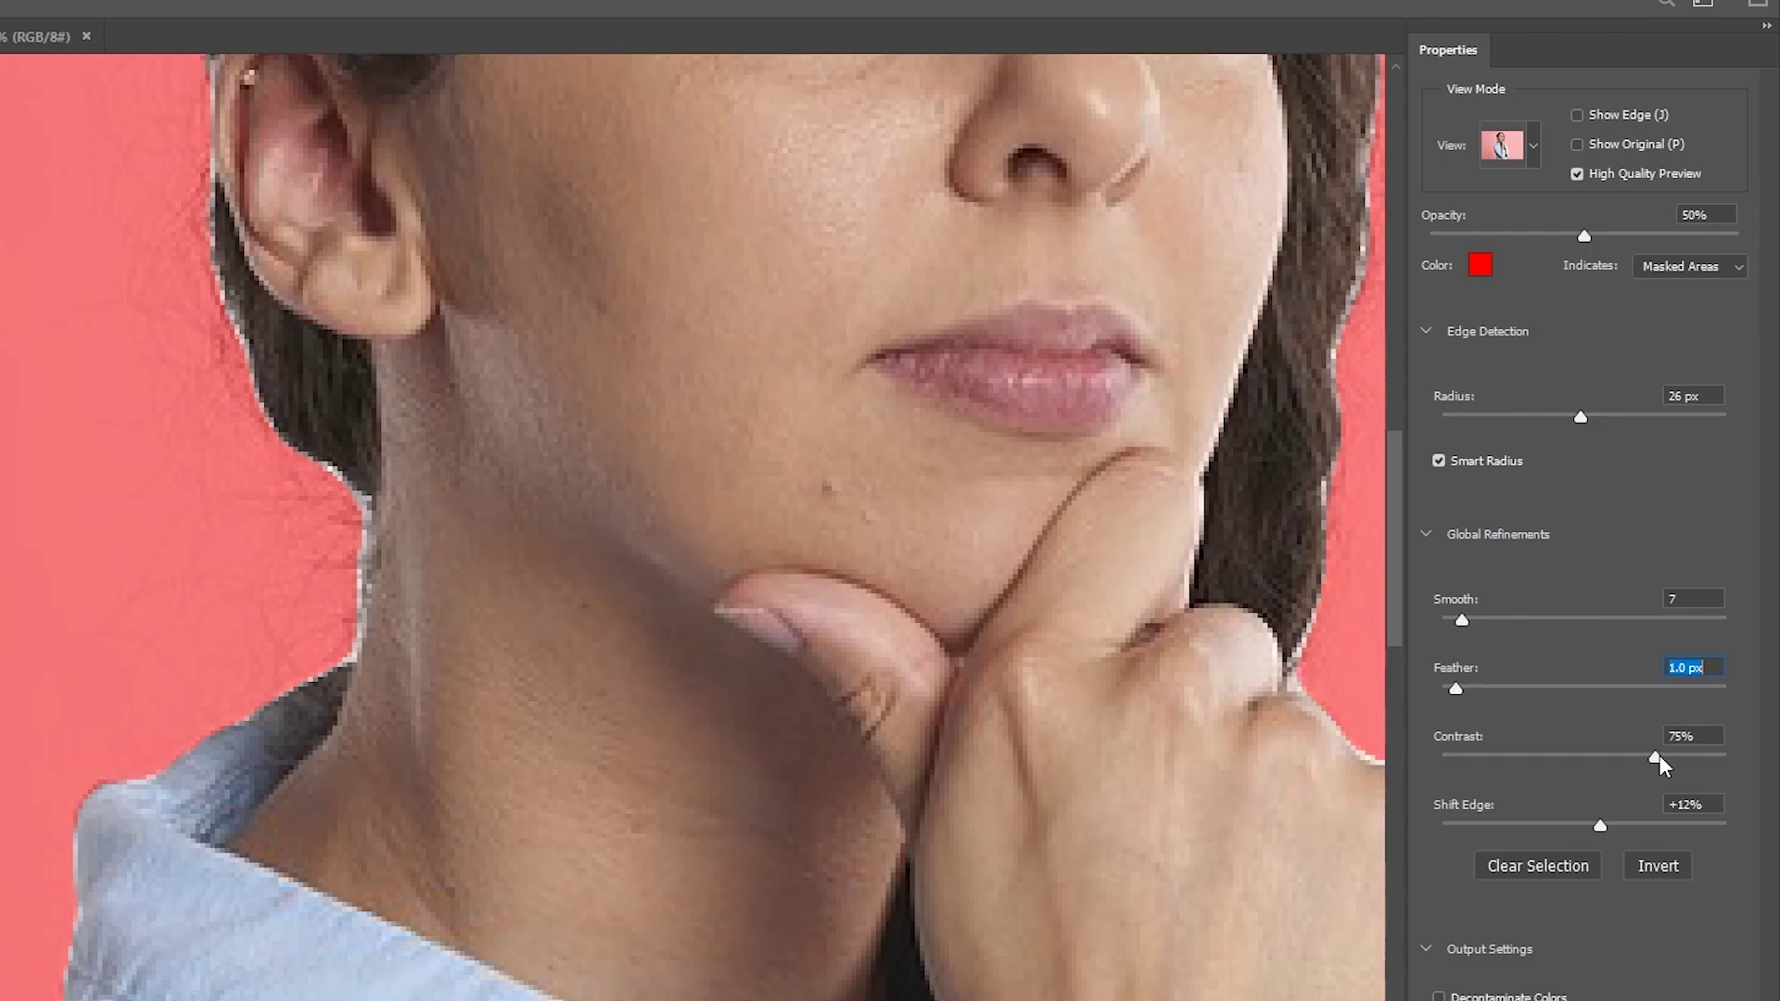
# Step: Set the Select and Mask edge Contrast to 84%
pyautogui.moveTo(1656, 758); pyautogui.dragTo(1591, 771)
pyautogui.press('Down')
pyautogui.press('Down')
pyautogui.press('Down')
pyautogui.press('Down')
pyautogui.press('Down')
pyautogui.press('Down')
pyautogui.press('Down')
pyautogui.press('Down')
pyautogui.press('Down')
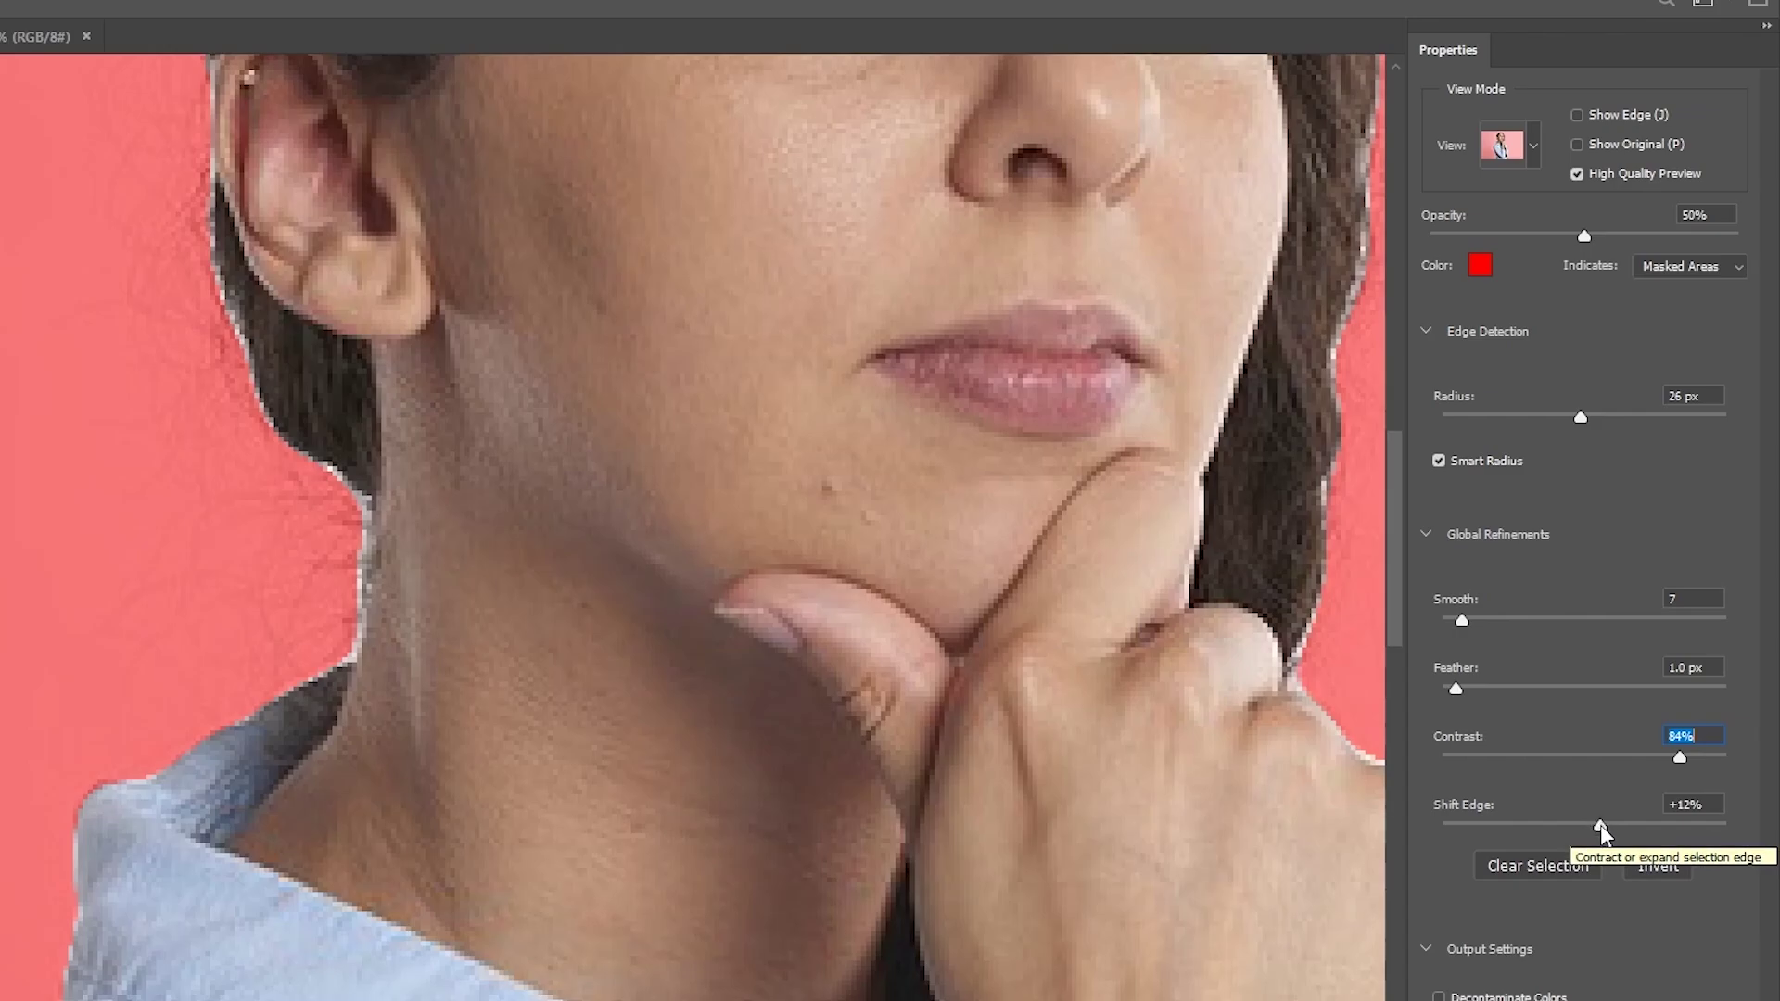
pyautogui.moveTo(1599, 825)
pyautogui.mouseDown()
pyautogui.moveTo(1774, 844)
pyautogui.moveTo(1532, 827)
pyautogui.moveTo(1611, 825)
pyautogui.moveTo(1579, 825)
pyautogui.mouseUp()
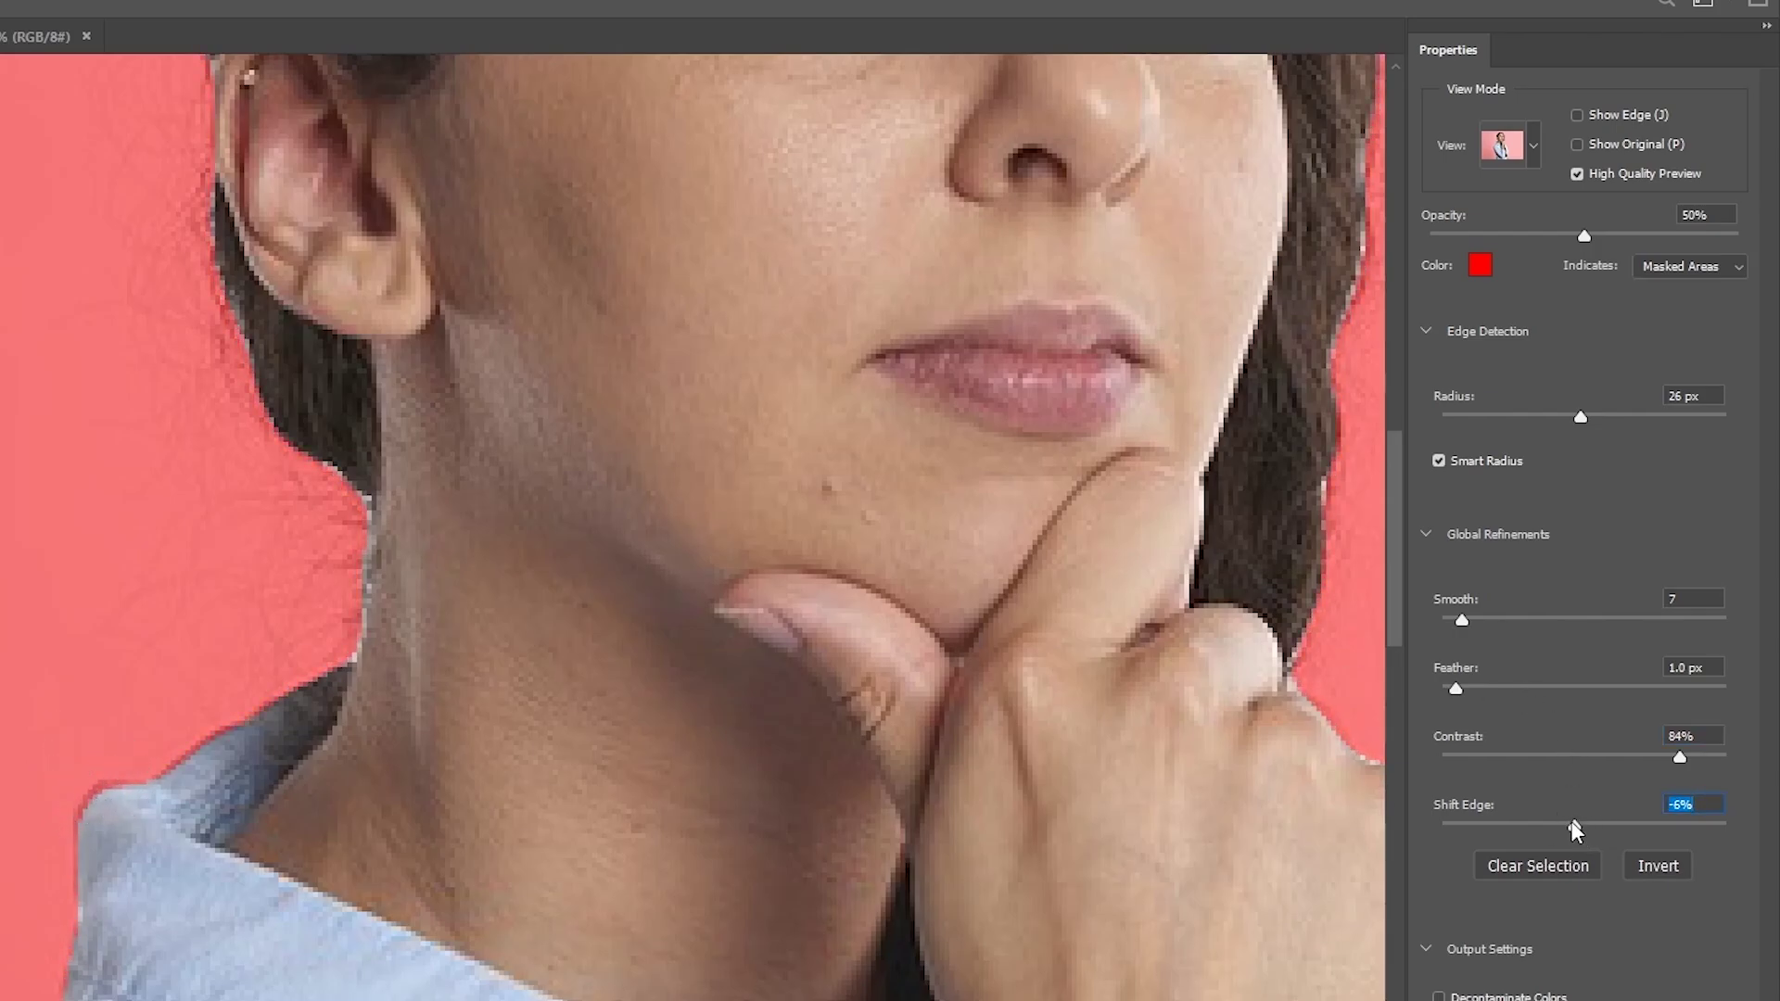
pyautogui.moveTo(1571, 825)
pyautogui.mouseDown()
pyautogui.moveTo(1407, 830)
pyautogui.moveTo(1596, 810)
pyautogui.moveTo(1584, 803)
pyautogui.mouseUp()
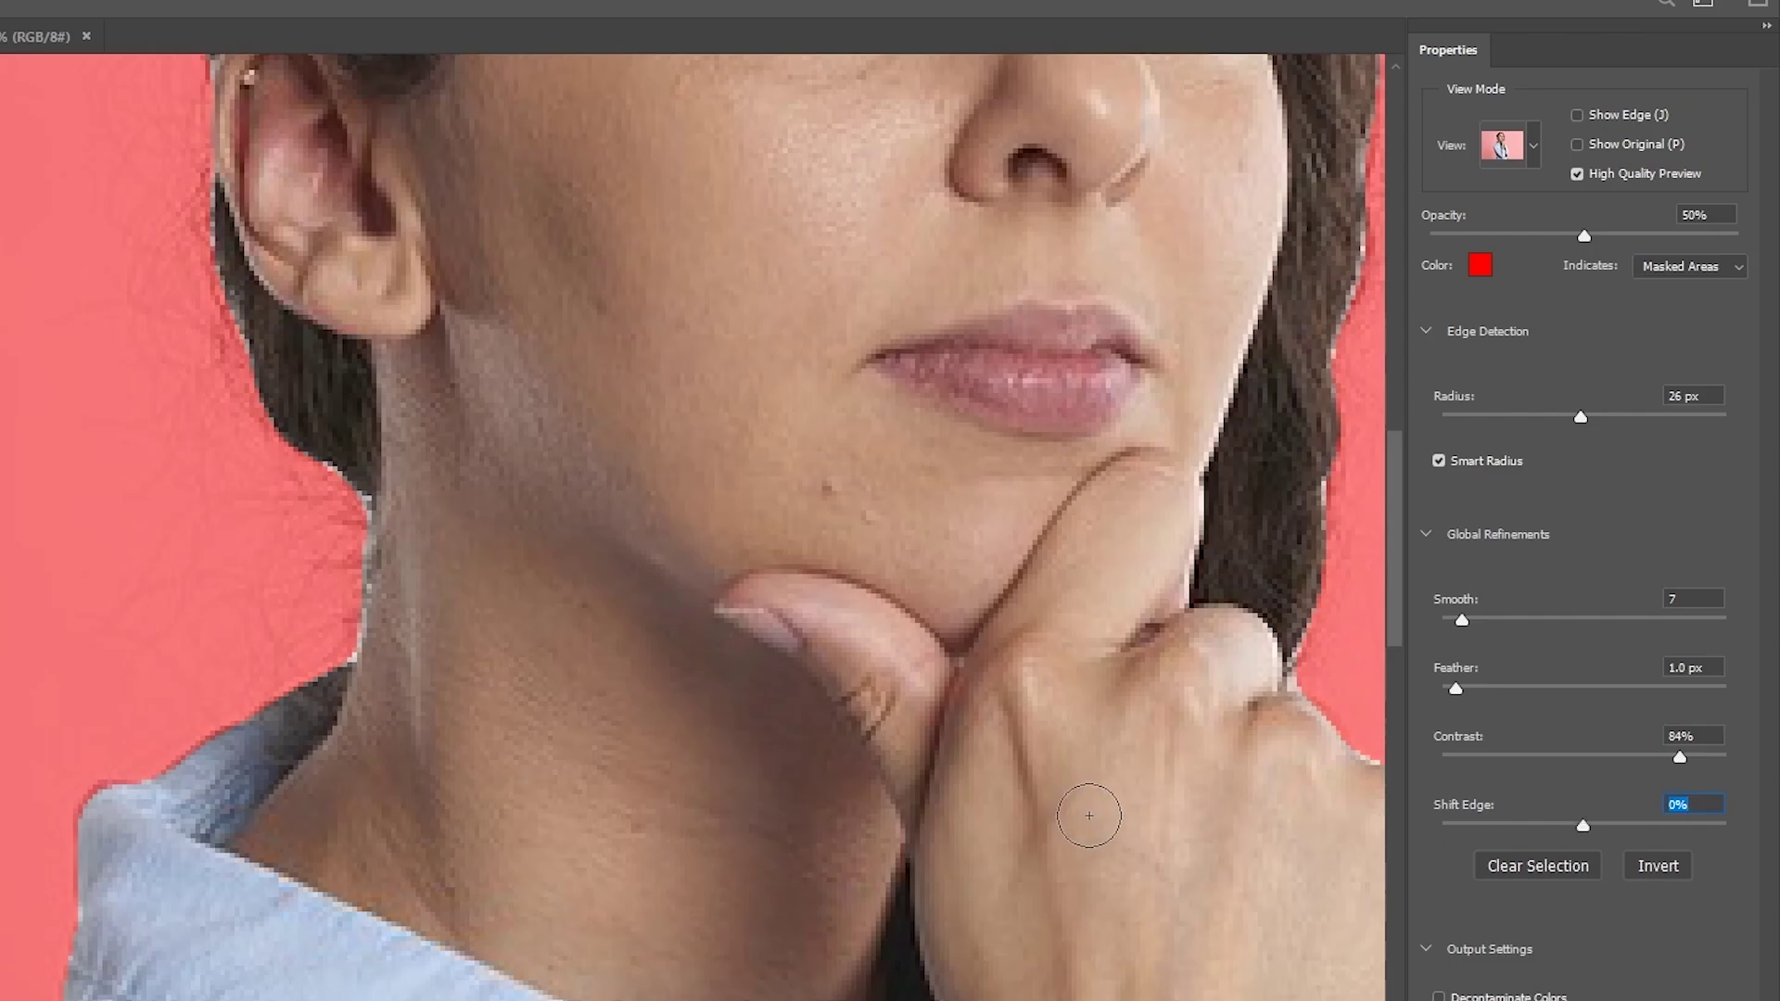
pyautogui.hotkey('ctrl', '-')
pyautogui.hotkey('ctrl', '-')
pyautogui.hotkey('ctrl', '-')
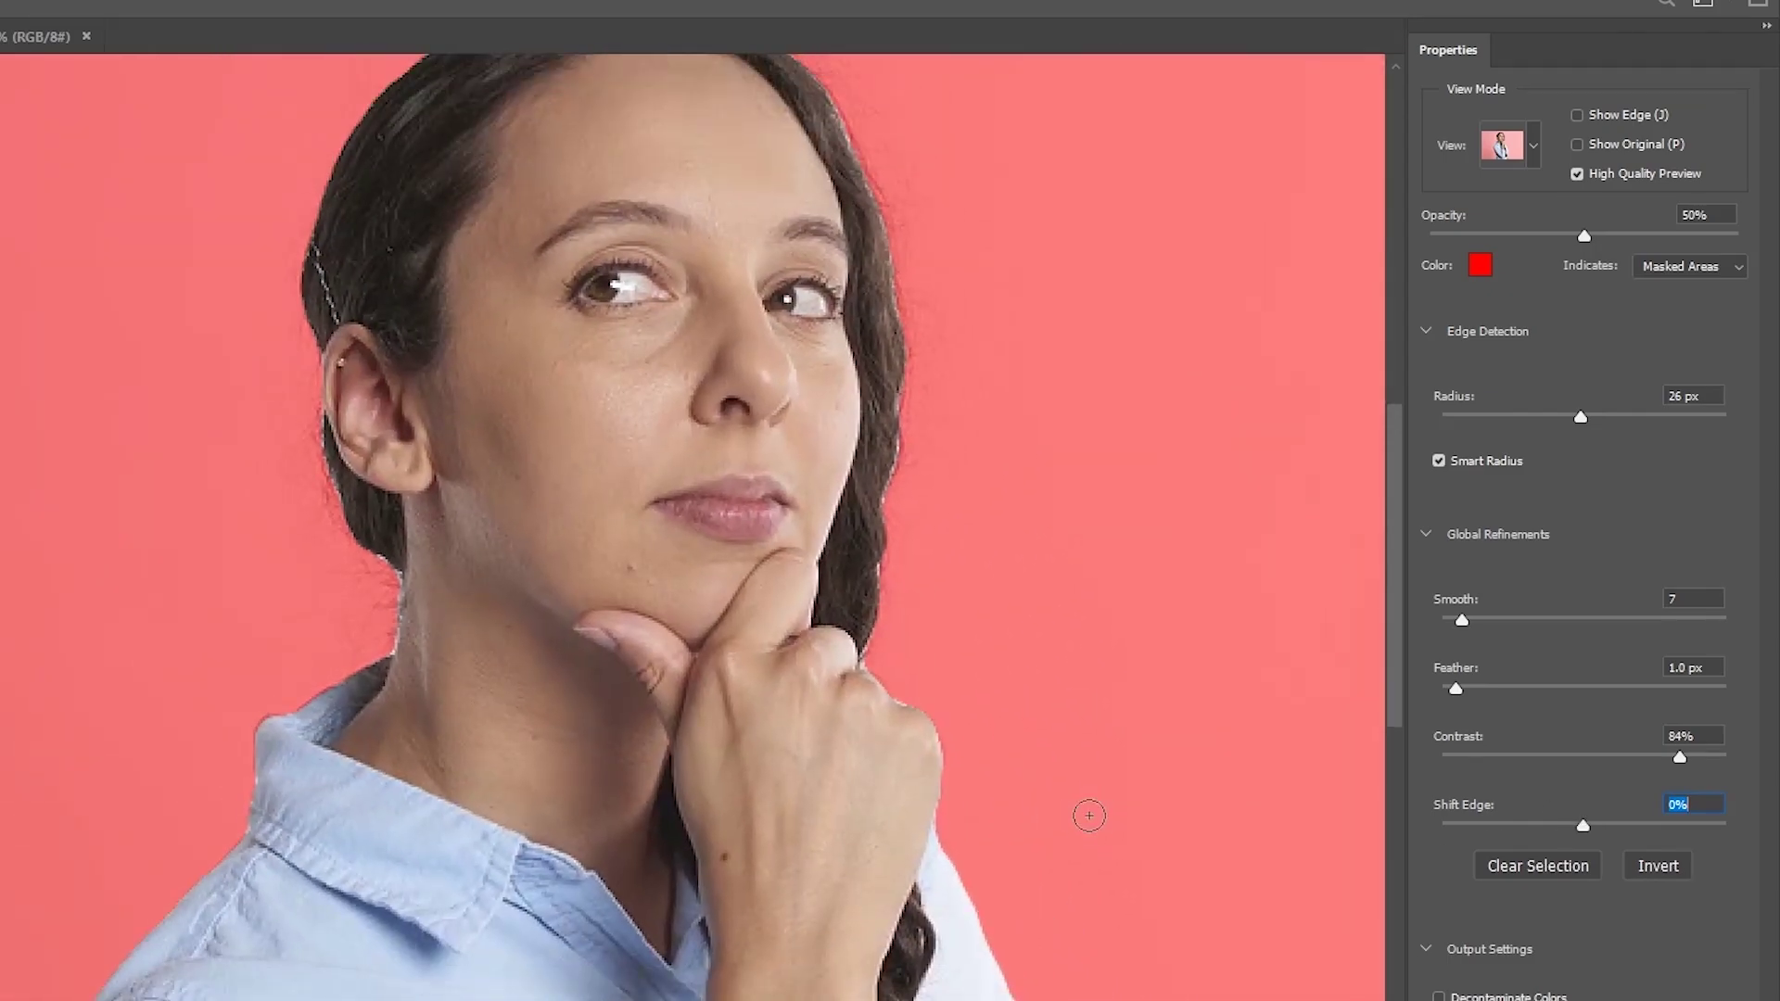
pyautogui.moveTo(921, 612)
pyautogui.mouseDown()
pyautogui.moveTo(850, 766)
pyautogui.moveTo(763, 726)
pyautogui.mouseUp()
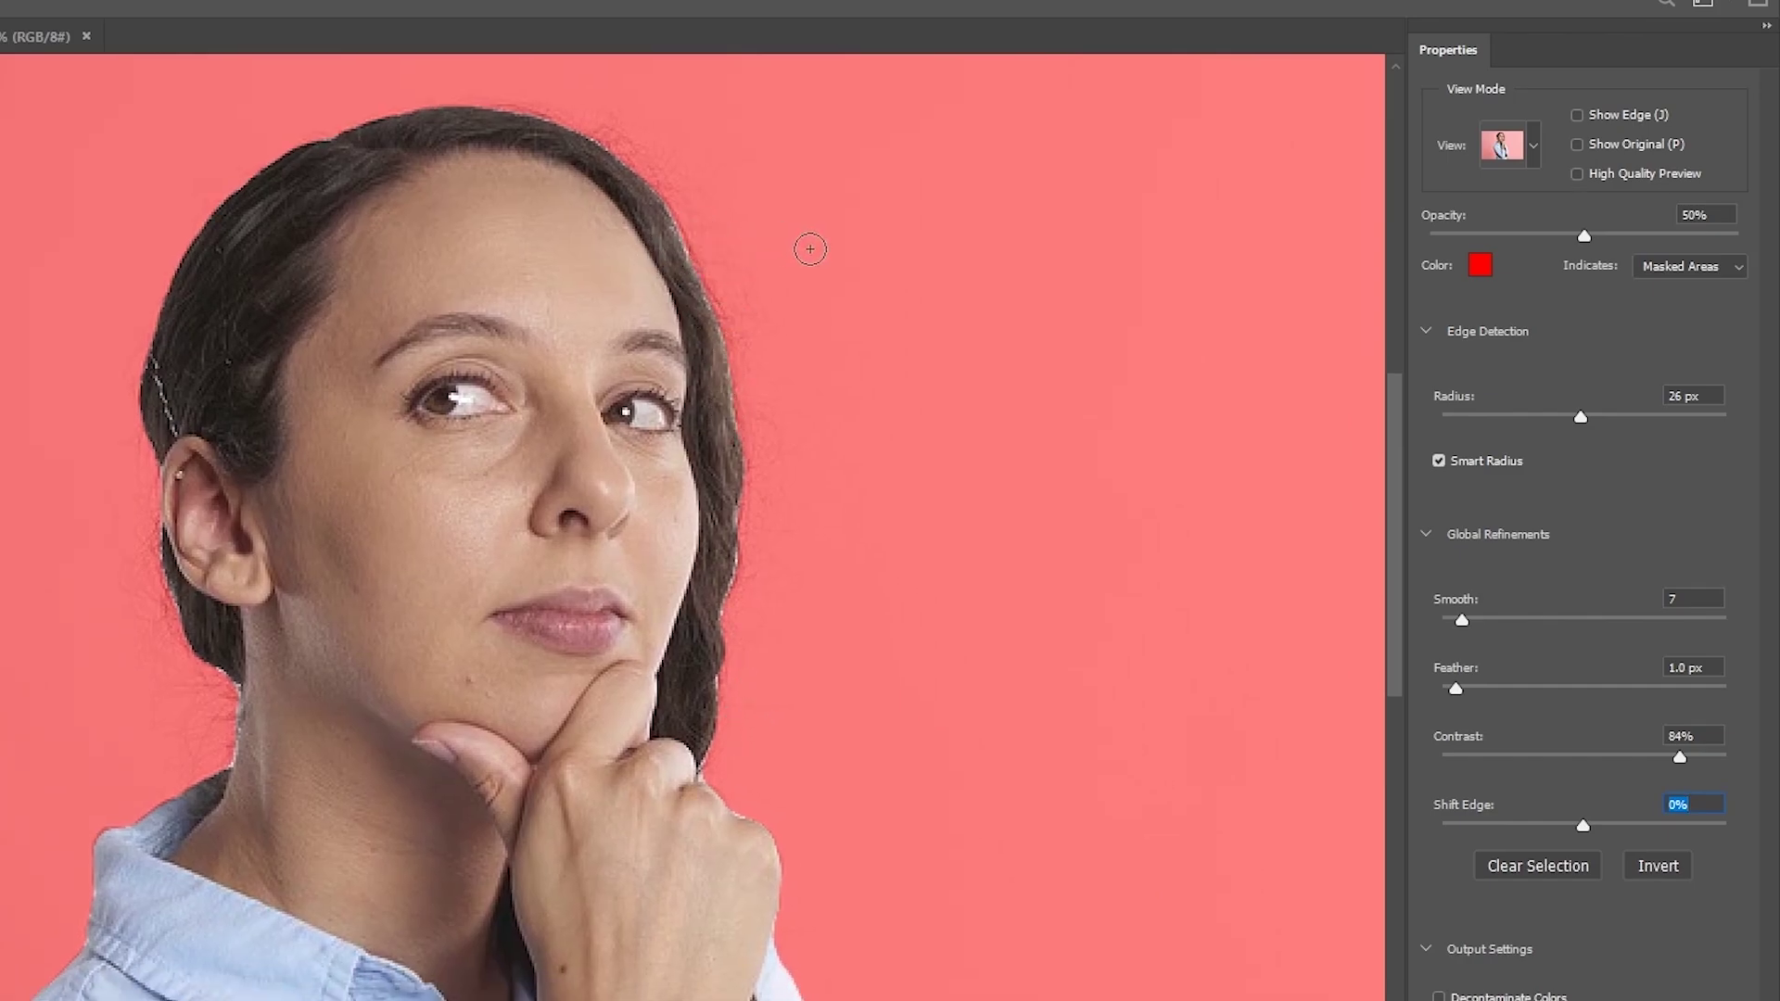
pyautogui.hotkey('ctrl', '+')
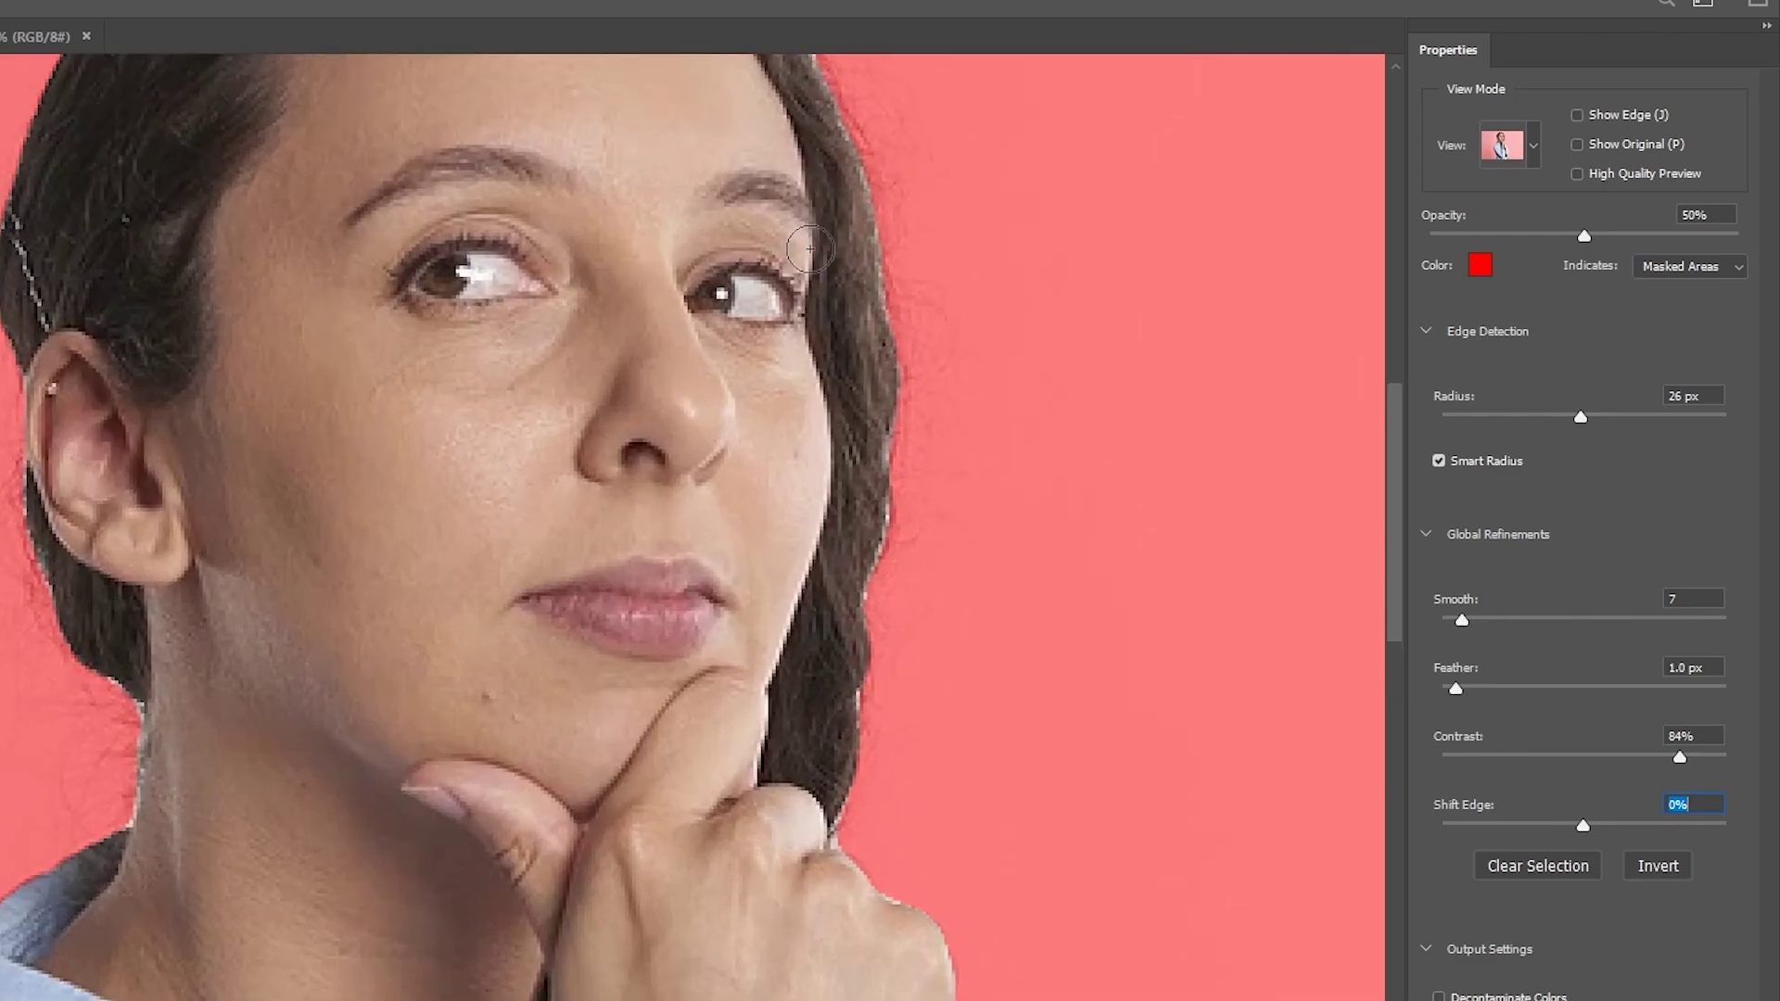
pyautogui.scroll(3, 743, 397)
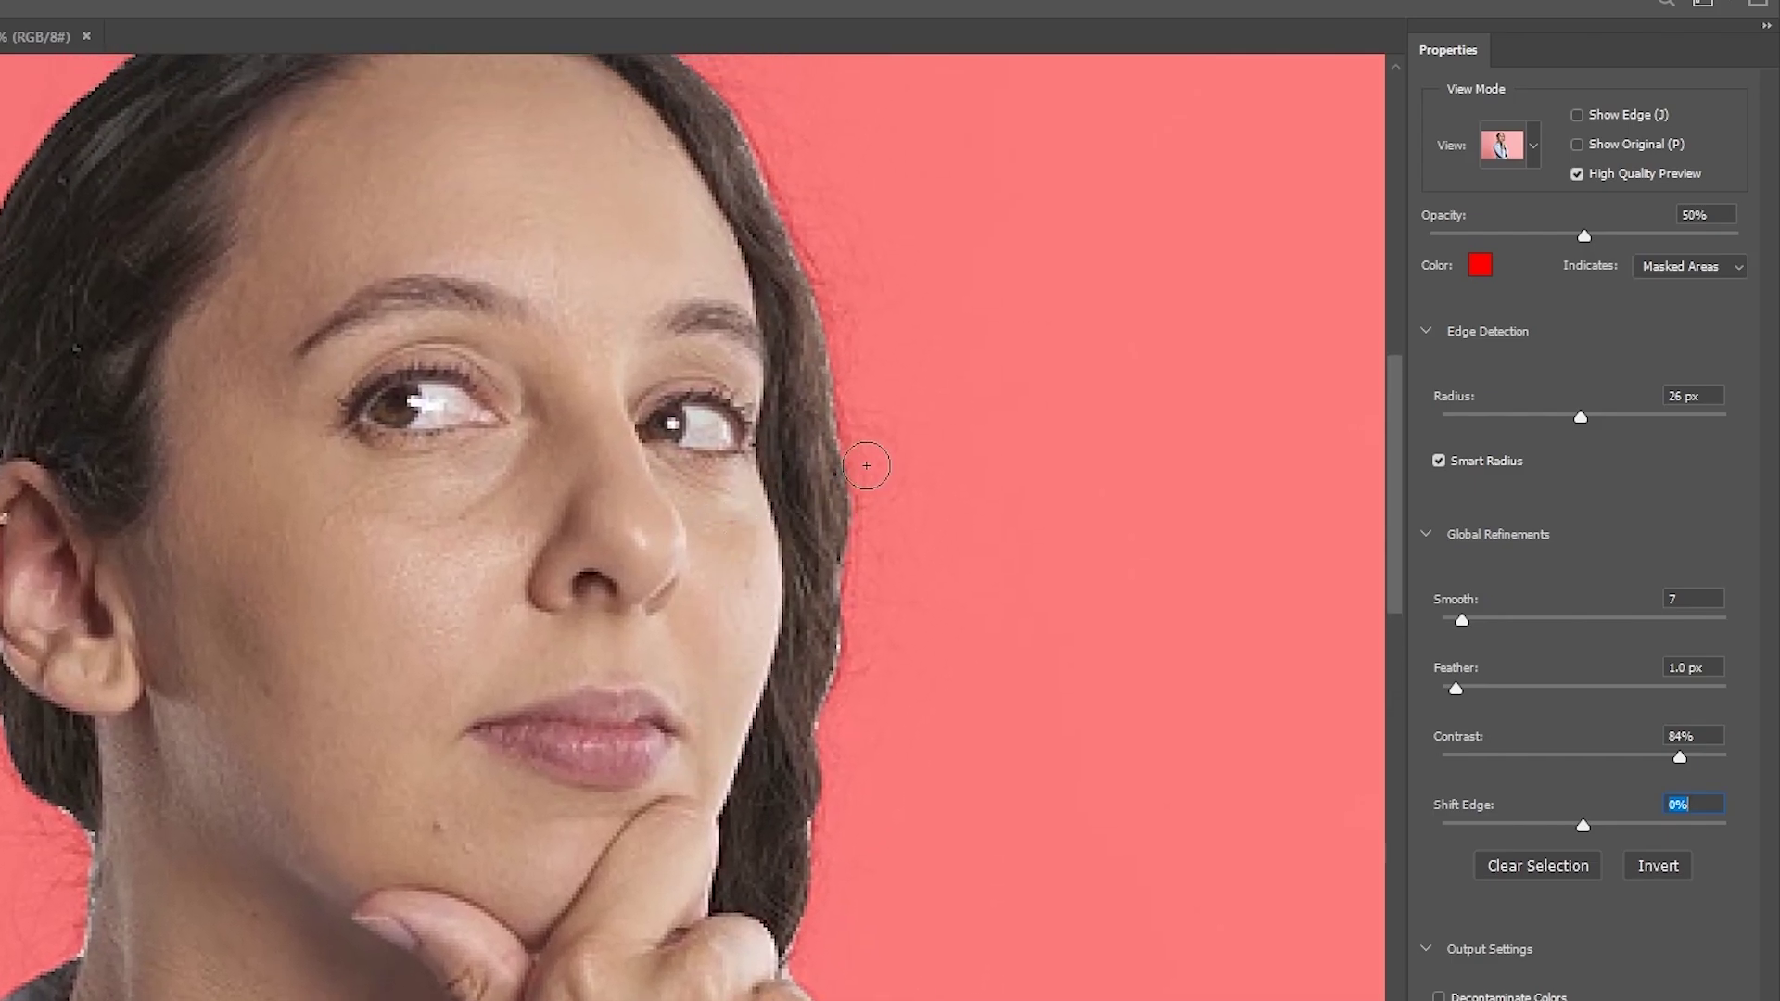
pyautogui.moveTo(850, 358); pyautogui.dragTo(838, 628)
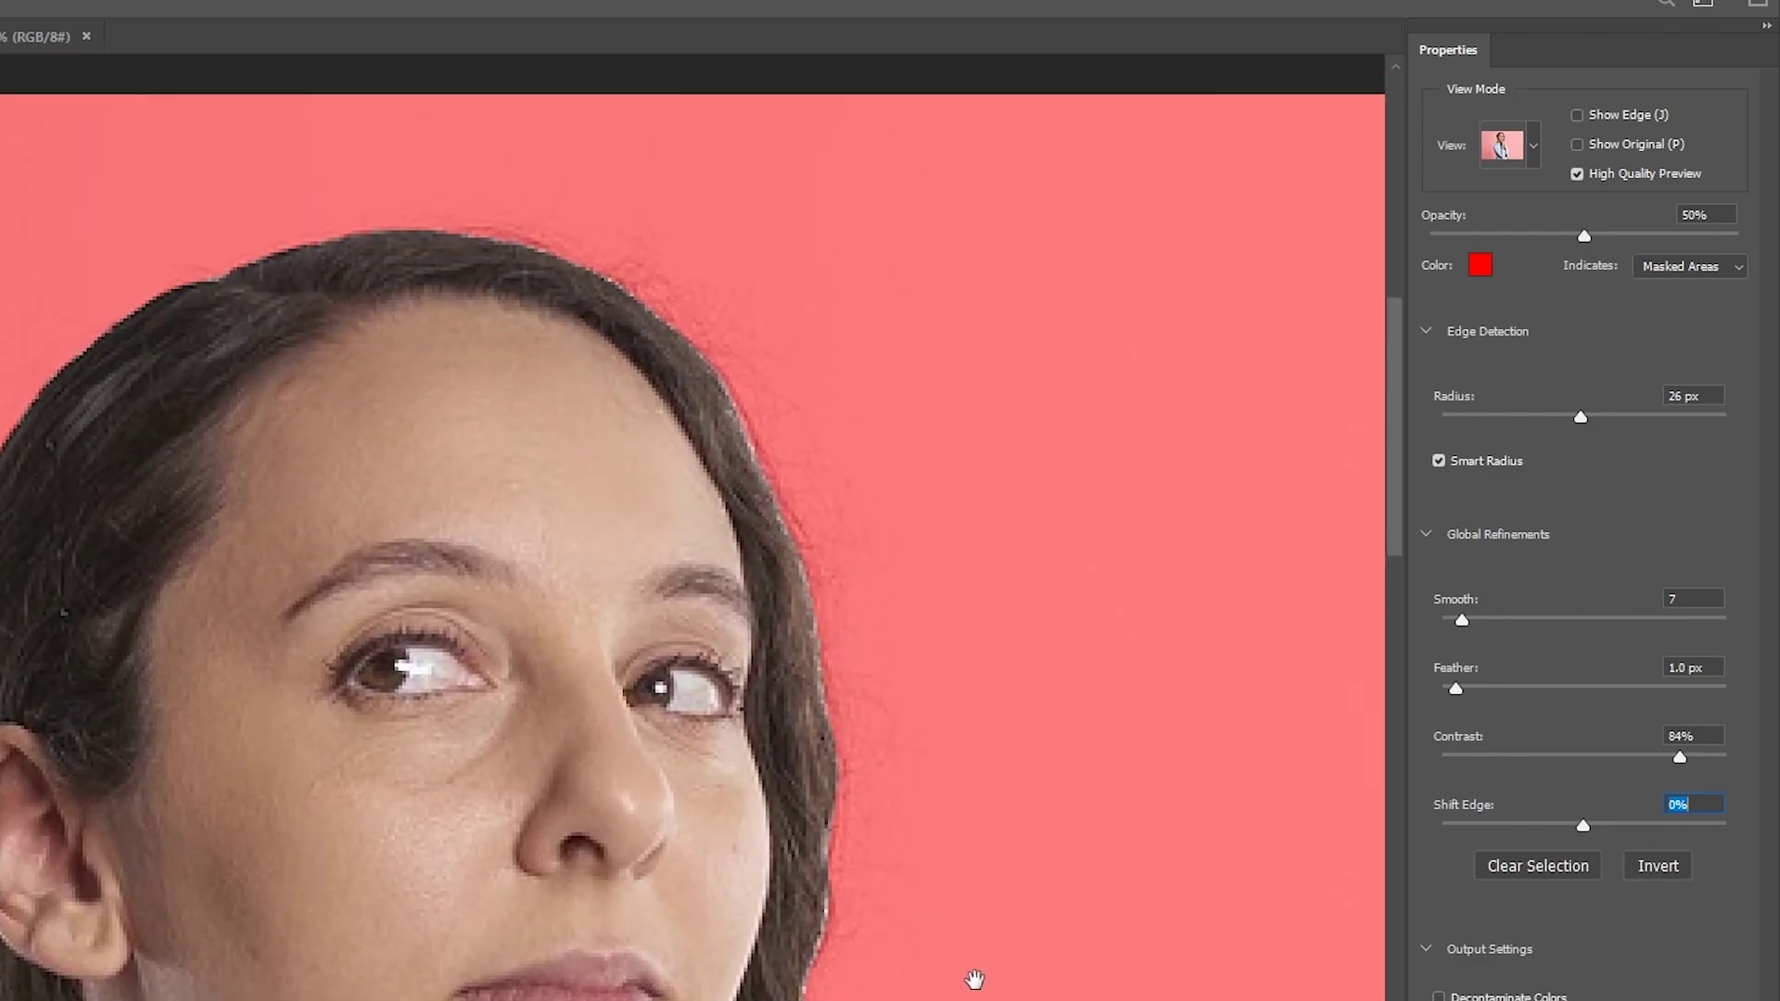
pyautogui.moveTo(974, 979)
pyautogui.mouseDown()
pyautogui.moveTo(770, 183)
pyautogui.moveTo(914, 667)
pyautogui.moveTo(946, 251)
pyautogui.mouseUp()
pyautogui.scroll(-2, 947, 252)
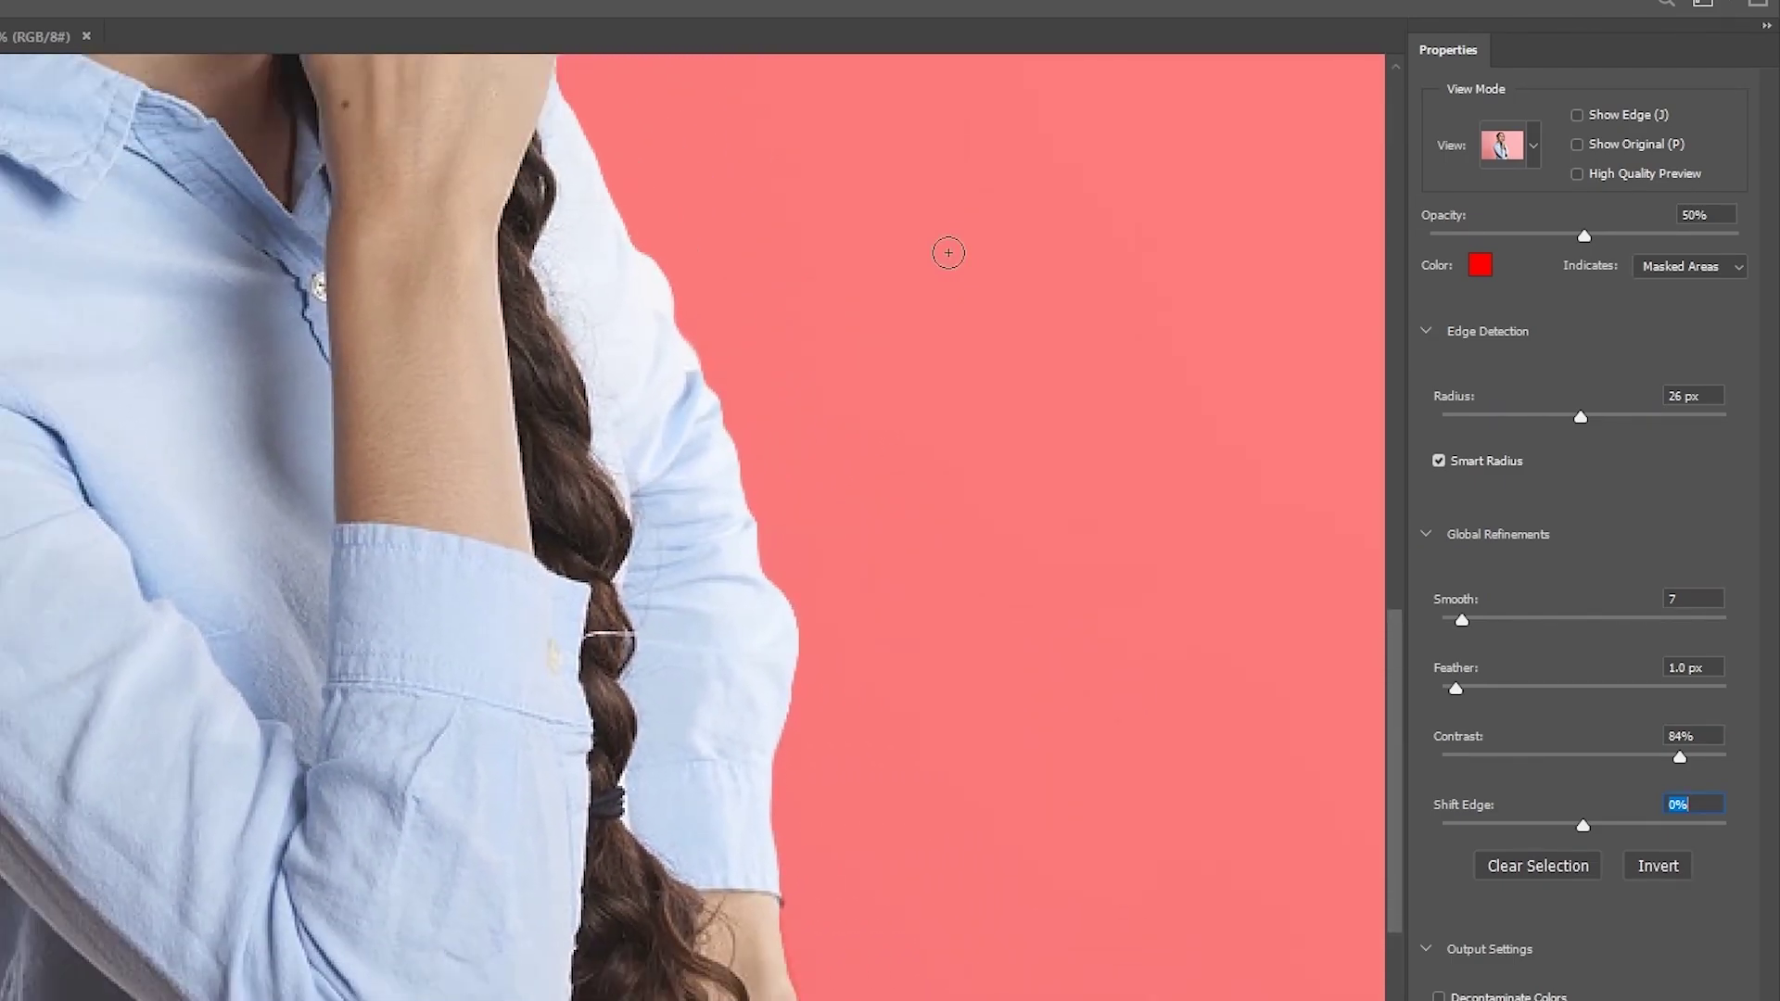
pyautogui.scroll(-2, 948, 252)
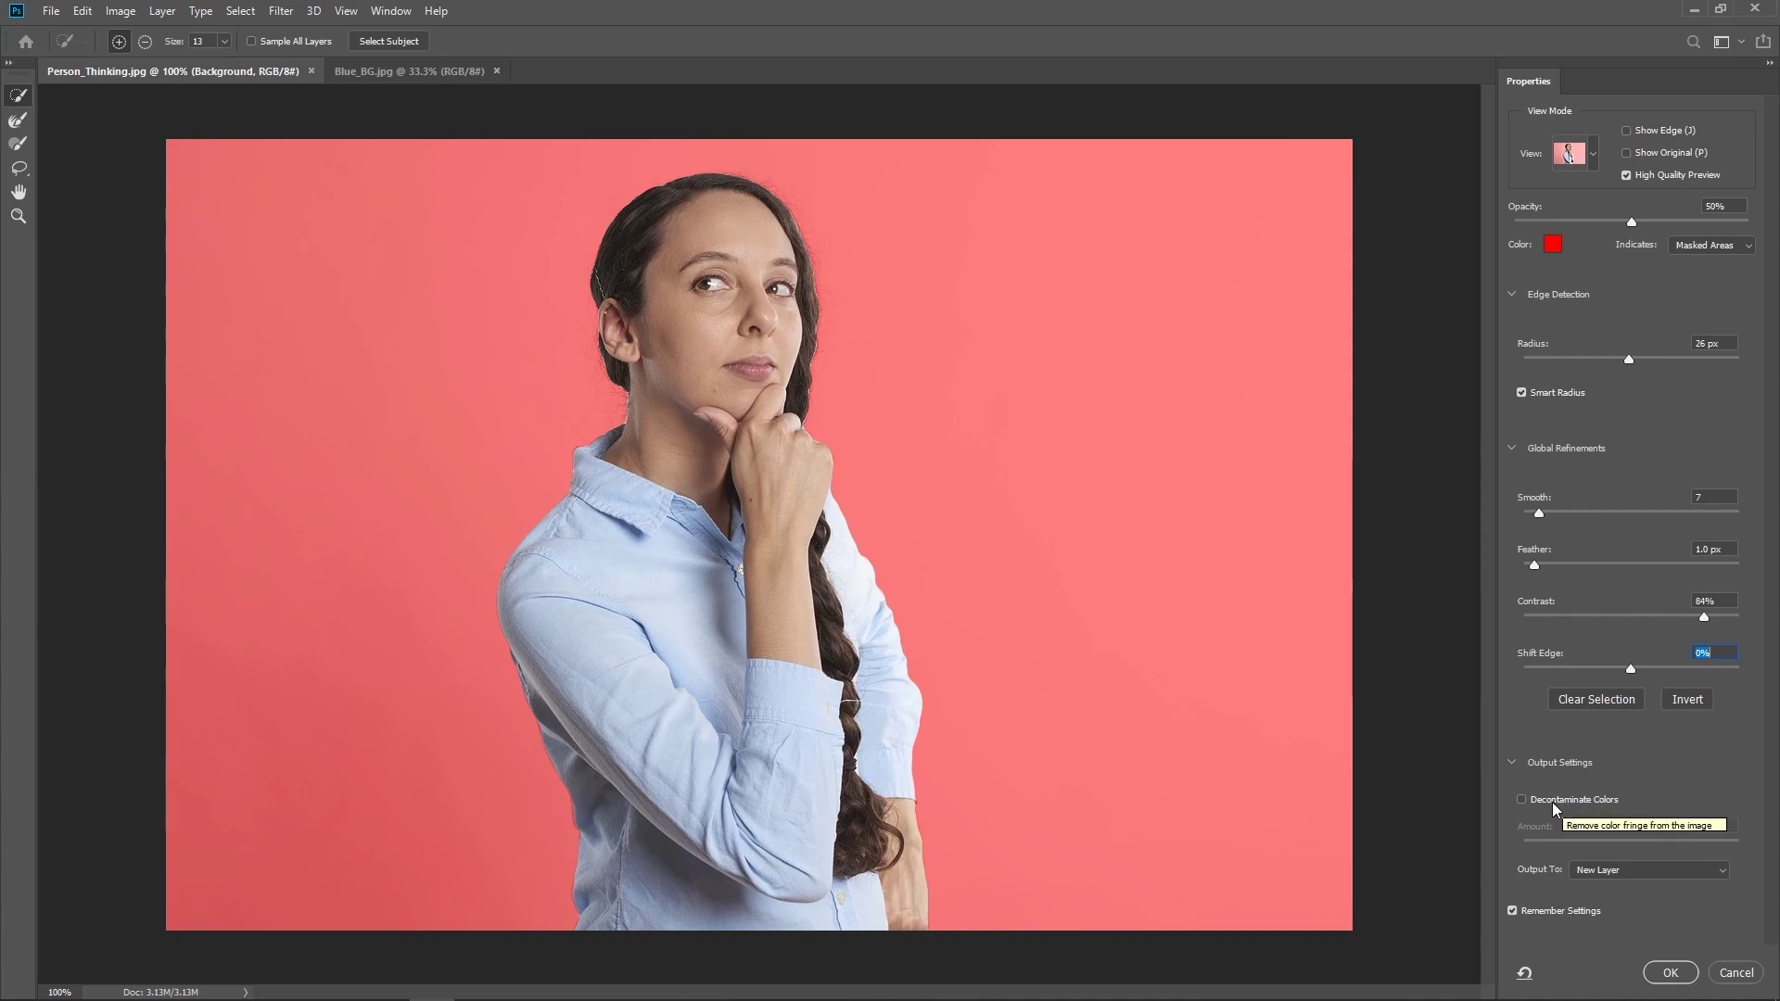
# Step: Enable Decontaminate Colors and toggle it to compare the face edges
pyautogui.click(1553, 802)
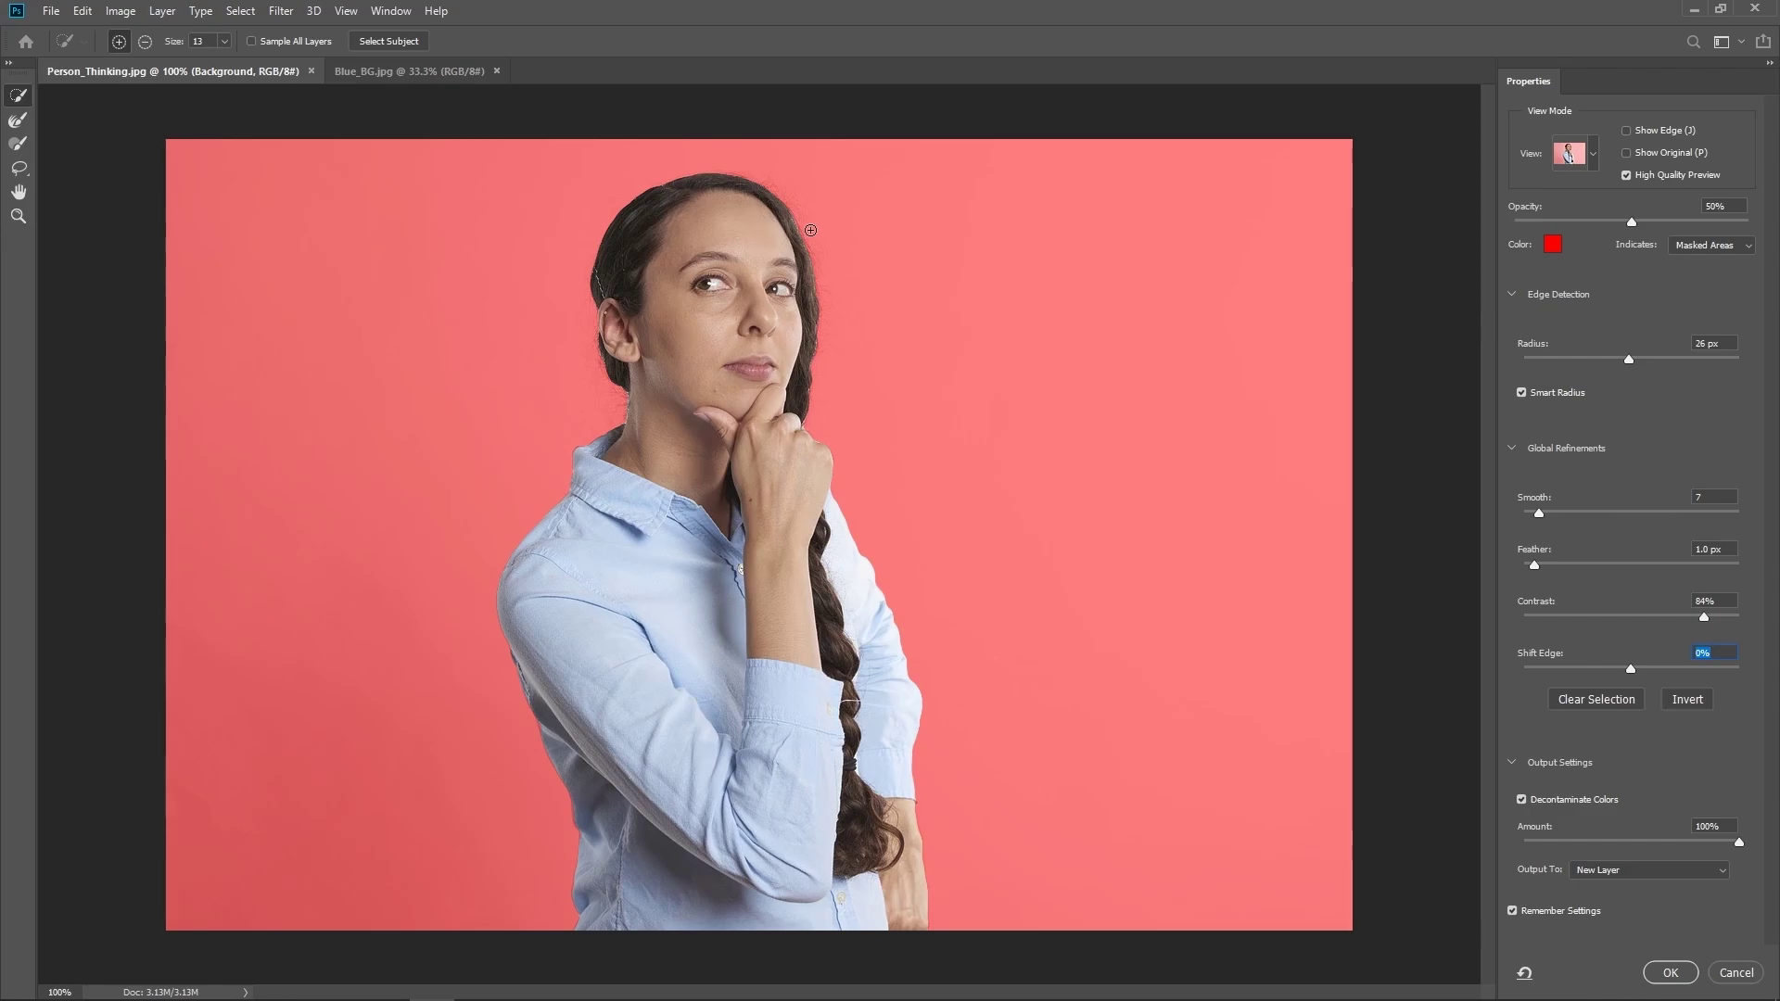
pyautogui.scroll(4, 810, 229)
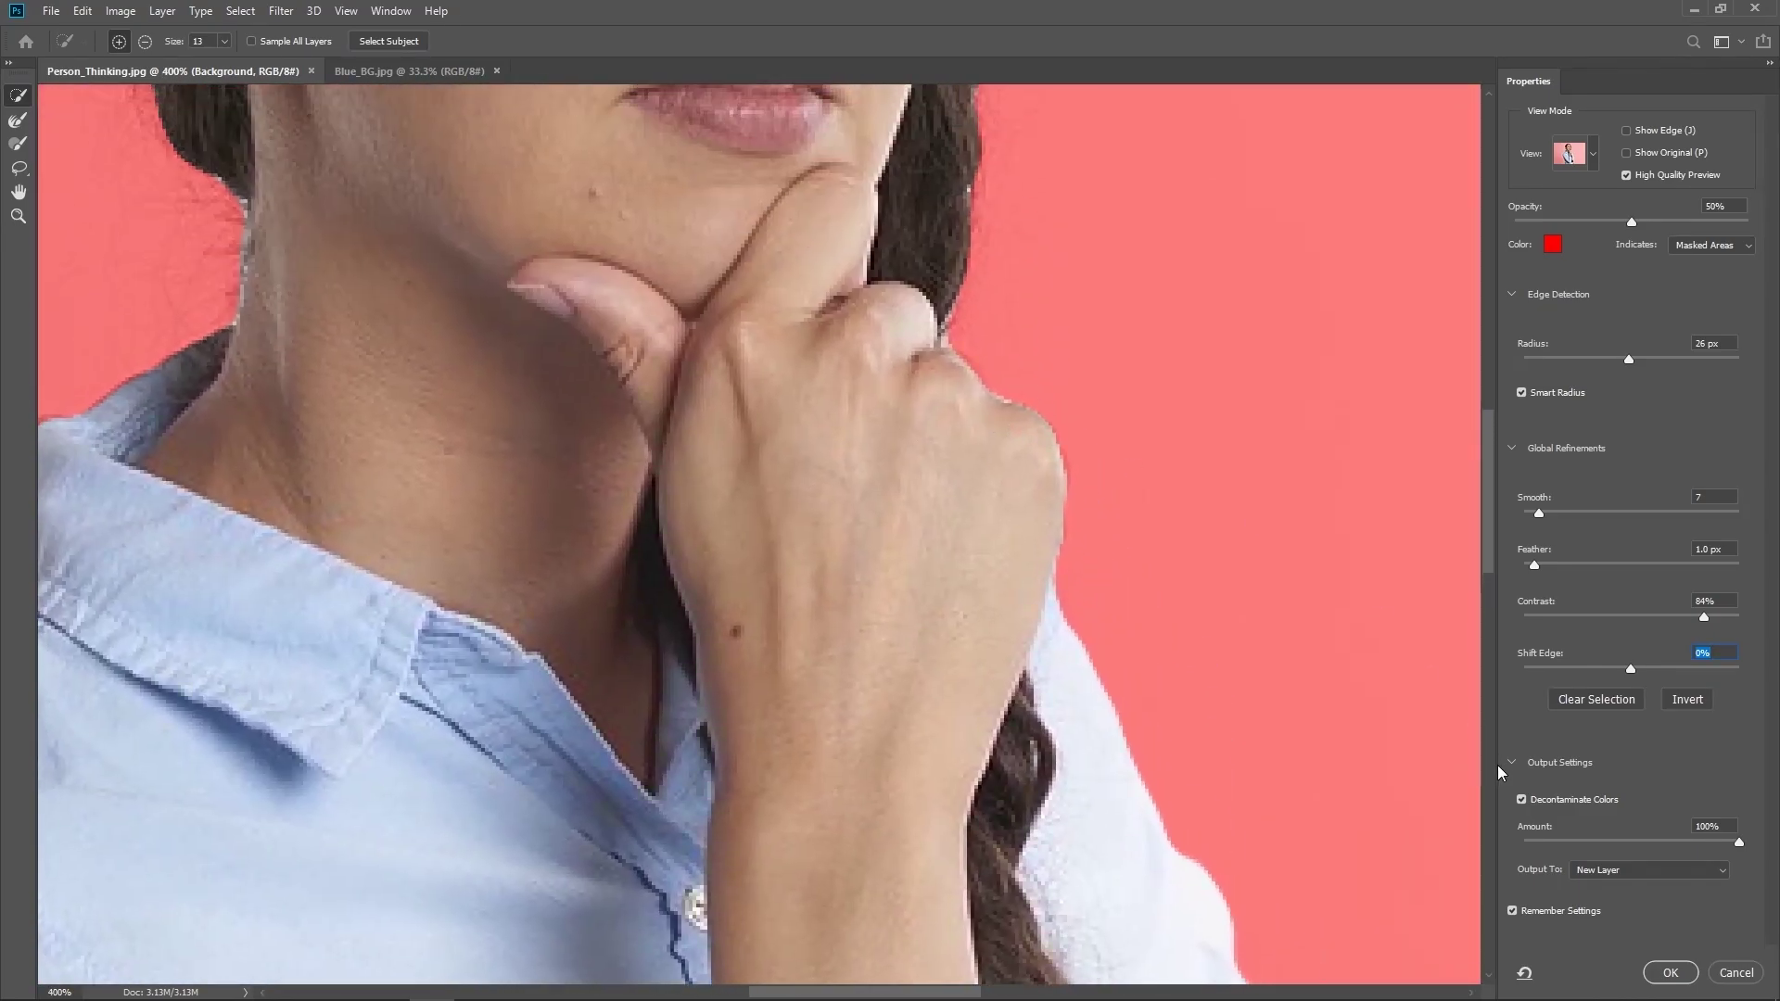
pyautogui.click(1520, 799)
pyautogui.click(1520, 798)
pyautogui.moveTo(1056, 327); pyautogui.dragTo(1104, 858)
pyautogui.click(1520, 799)
pyautogui.click(1521, 799)
pyautogui.click(1520, 799)
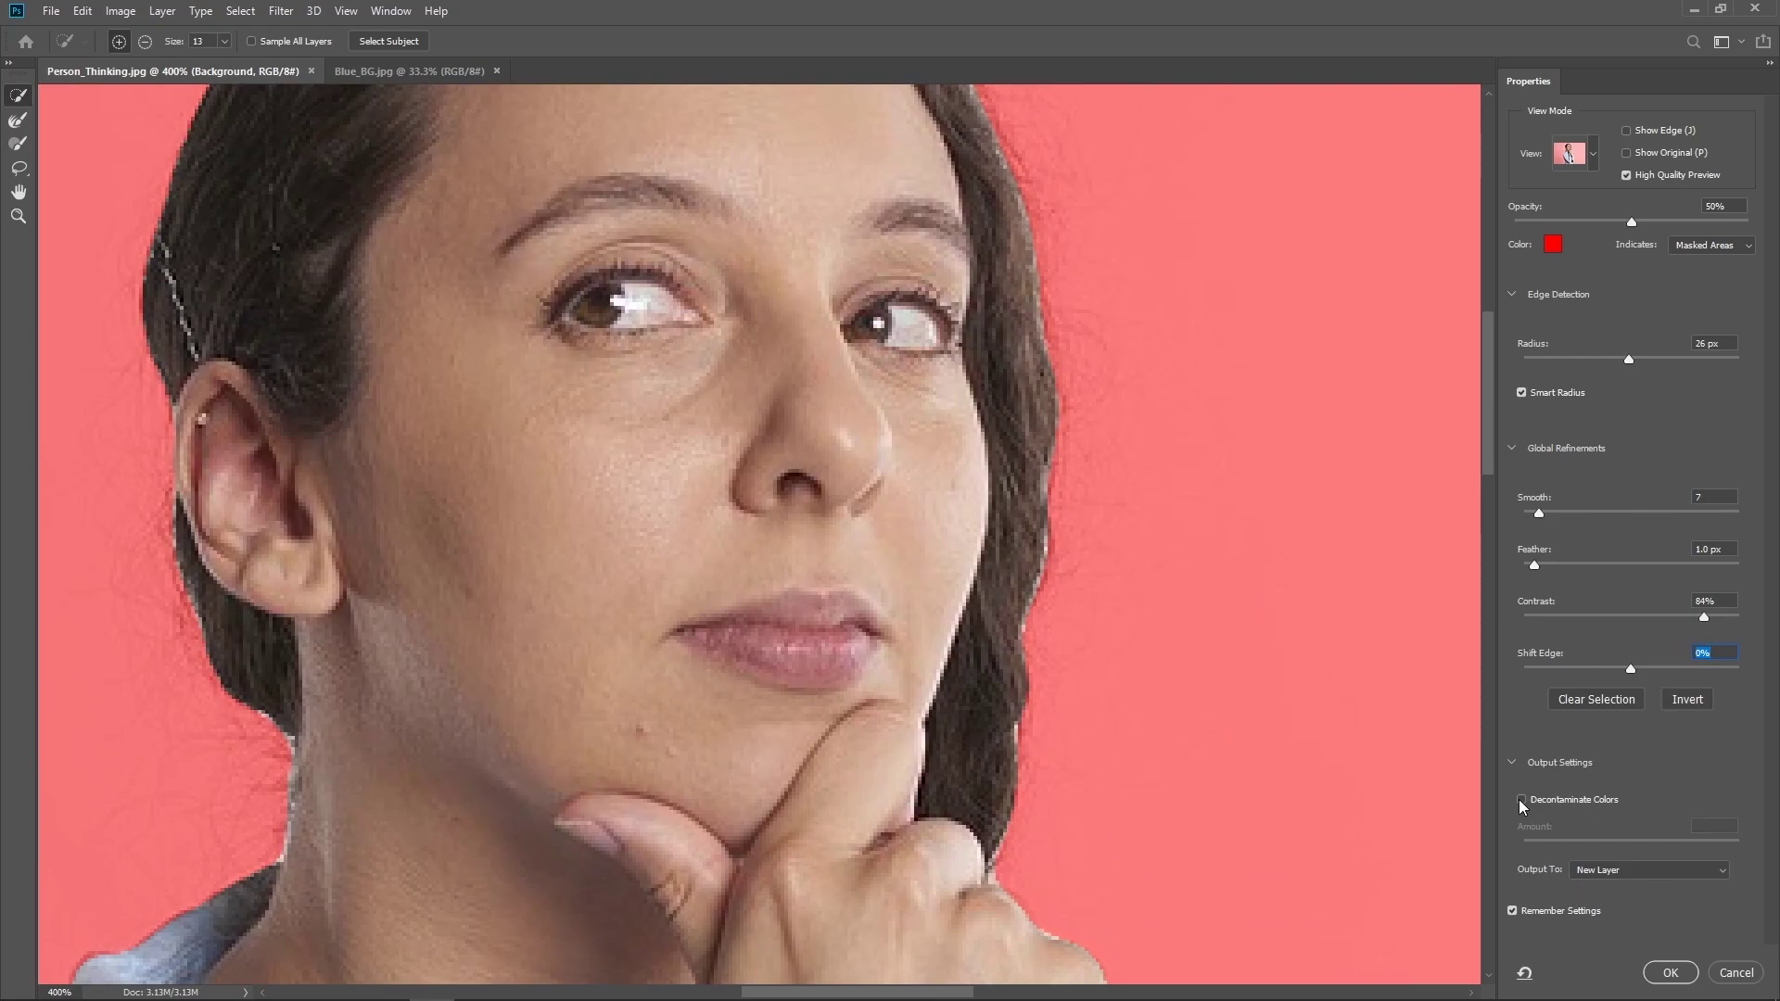
pyautogui.click(1520, 799)
pyautogui.moveTo(1182, 339); pyautogui.dragTo(1138, 580)
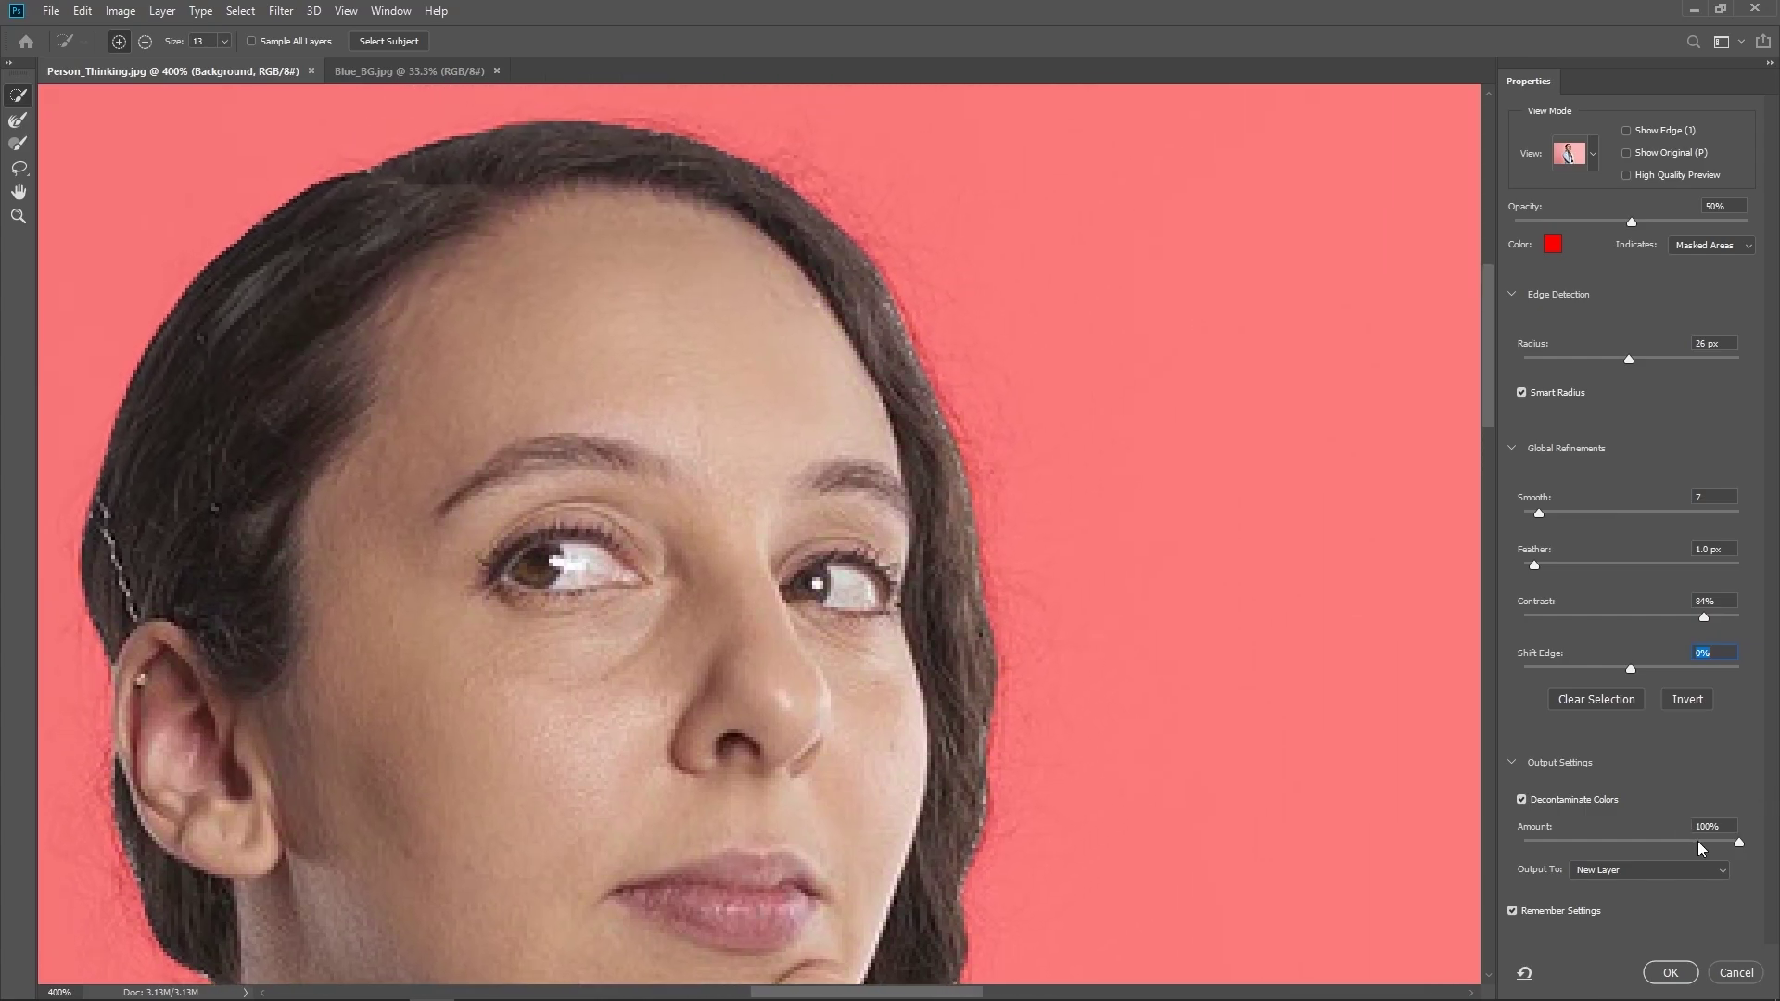
# Step: Lower the decontamination Amount to 52% and inspect the face edges
pyautogui.moveTo(1737, 843); pyautogui.dragTo(1696, 845)
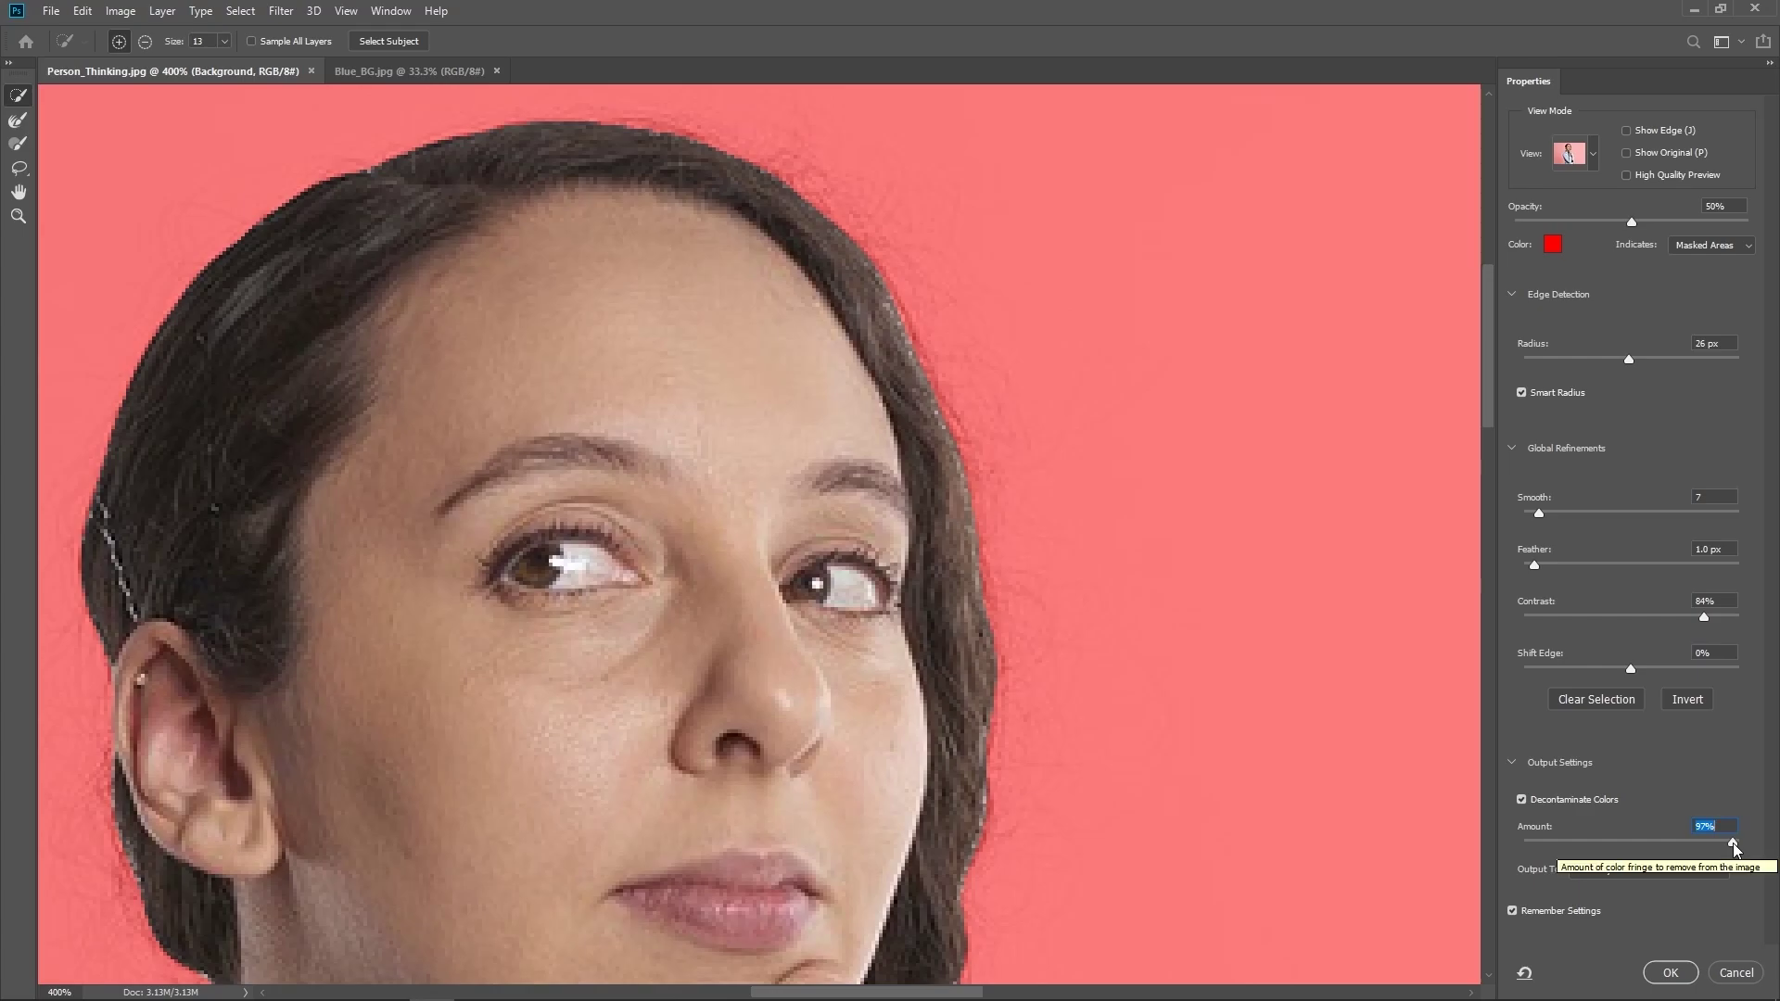
pyautogui.click(1638, 843)
pyautogui.press('Down')
pyautogui.press('Down')
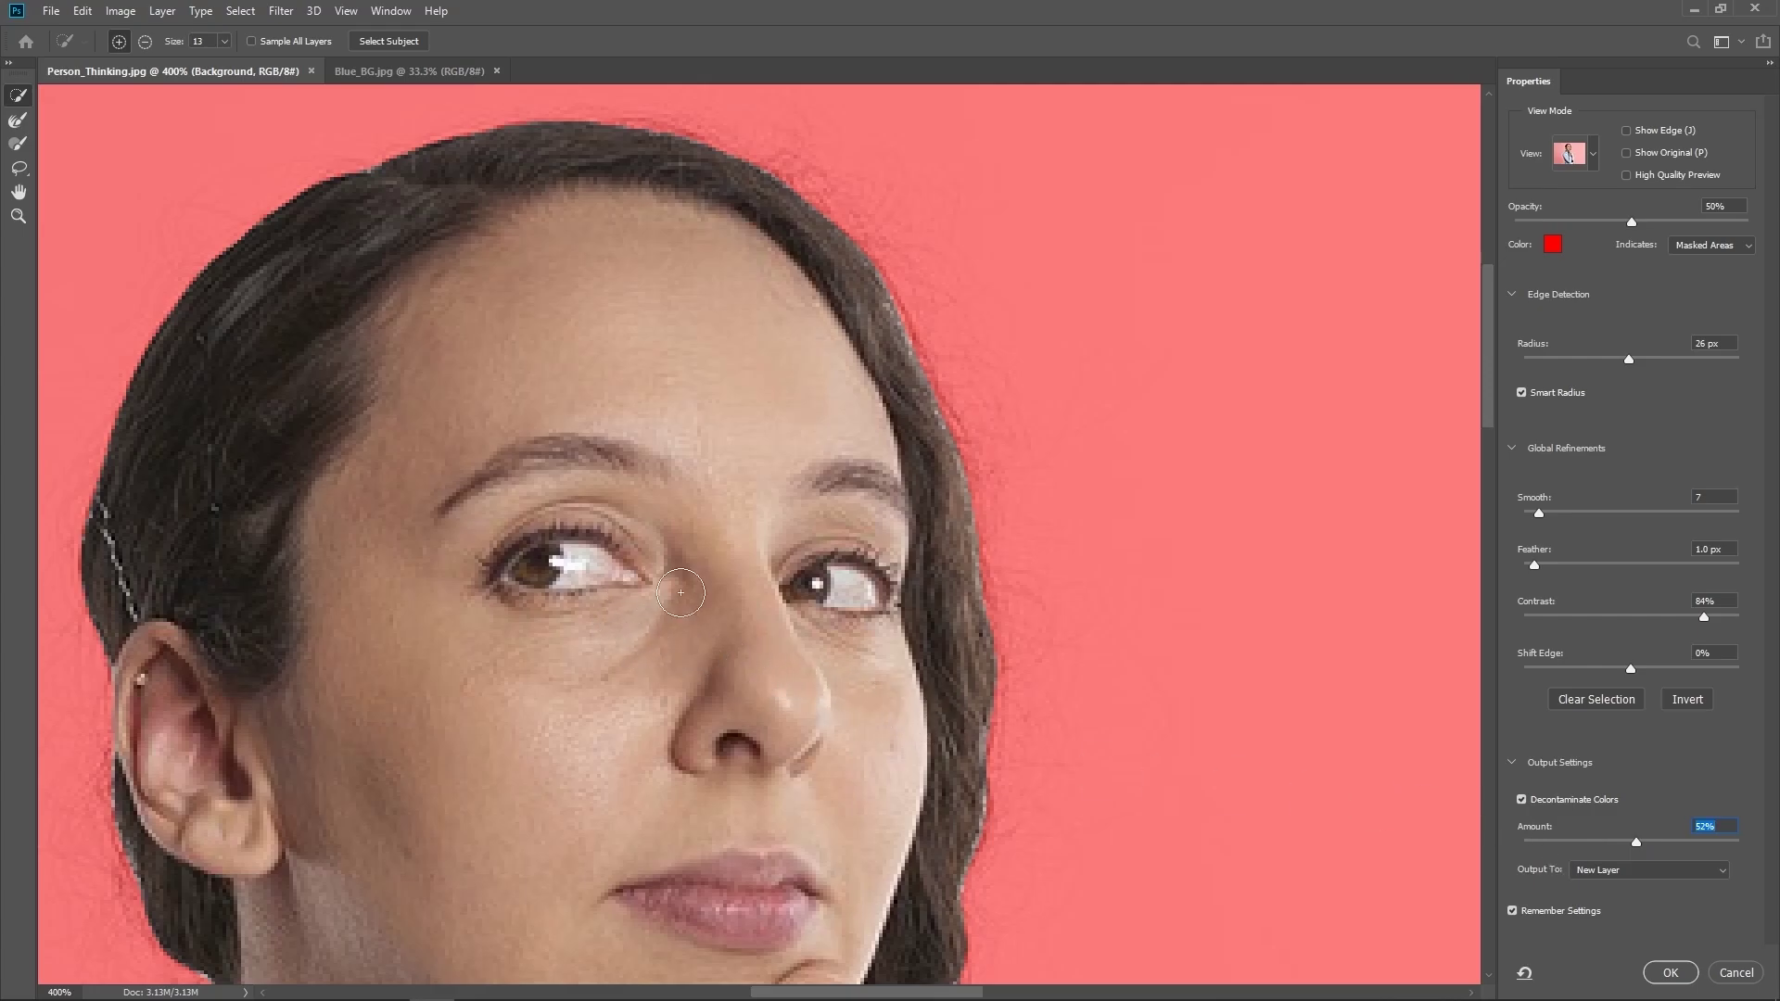
pyautogui.moveTo(644, 707); pyautogui.dragTo(993, 365)
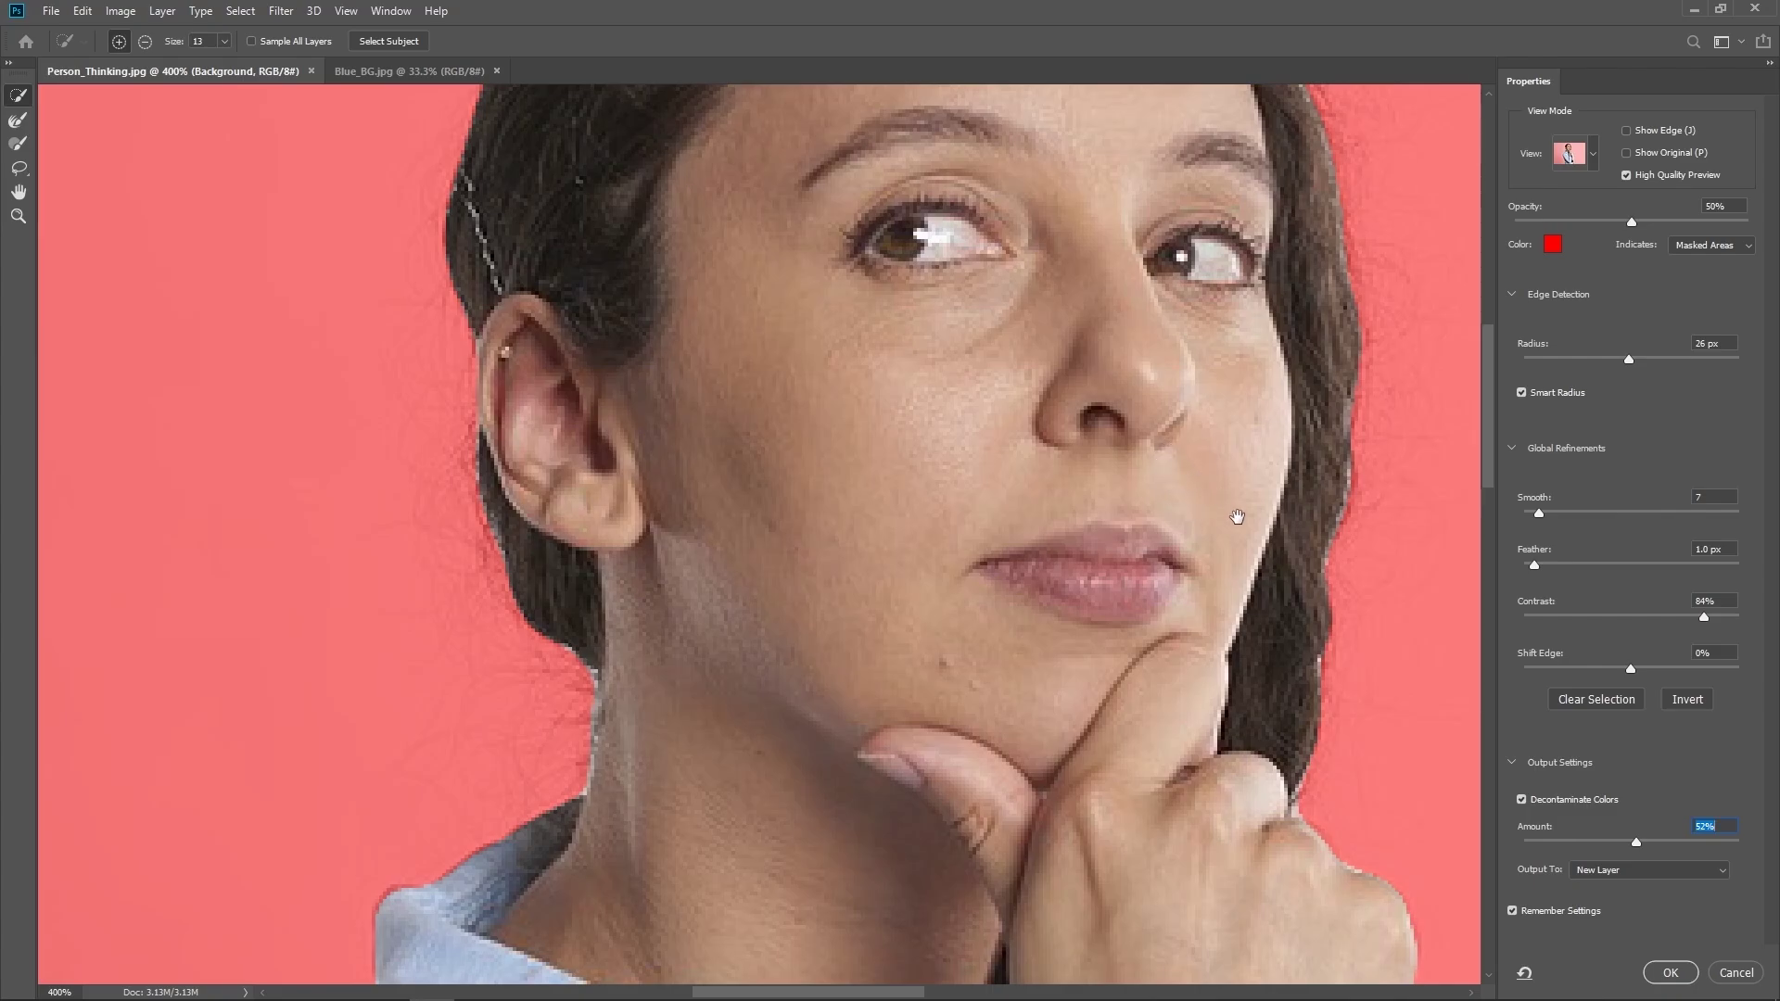
pyautogui.moveTo(1290, 591)
pyautogui.mouseDown()
pyautogui.moveTo(1148, 401)
pyautogui.moveTo(1081, 413)
pyautogui.moveTo(1088, 453)
pyautogui.mouseUp()
pyautogui.scroll(-5, 1087, 458)
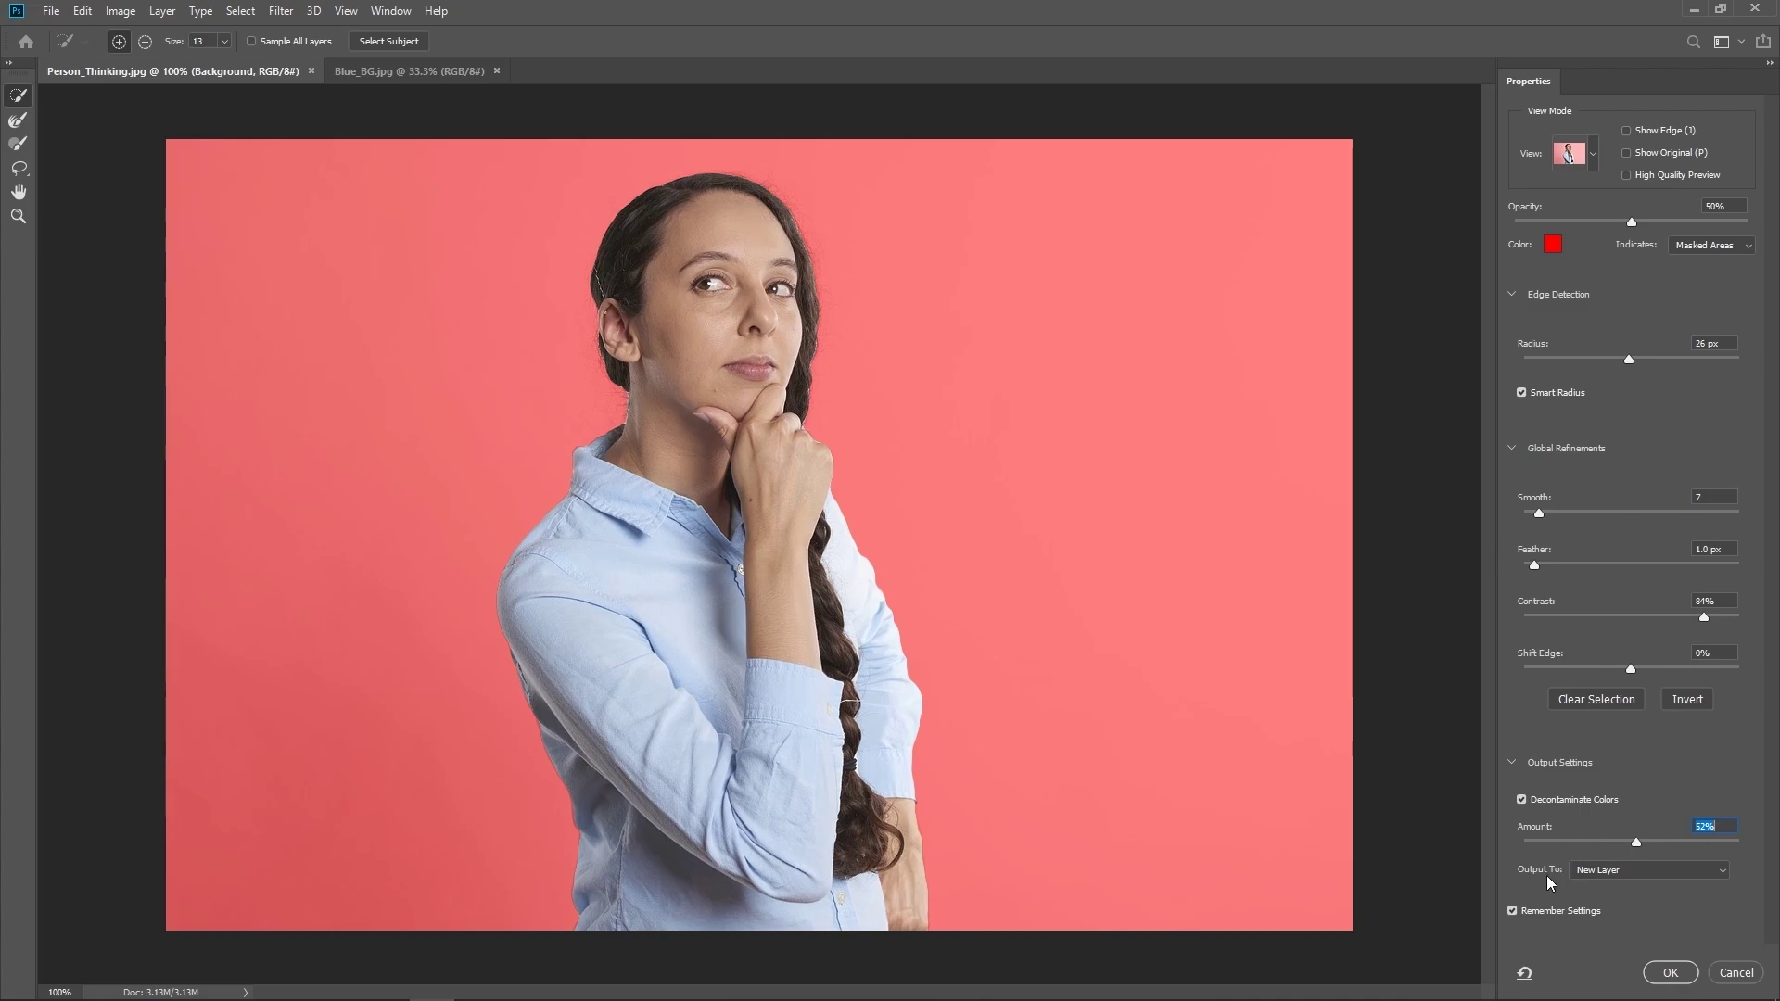
# Step: Set Output To New Layer and apply the Select and Mask refinement
pyautogui.click(1591, 873)
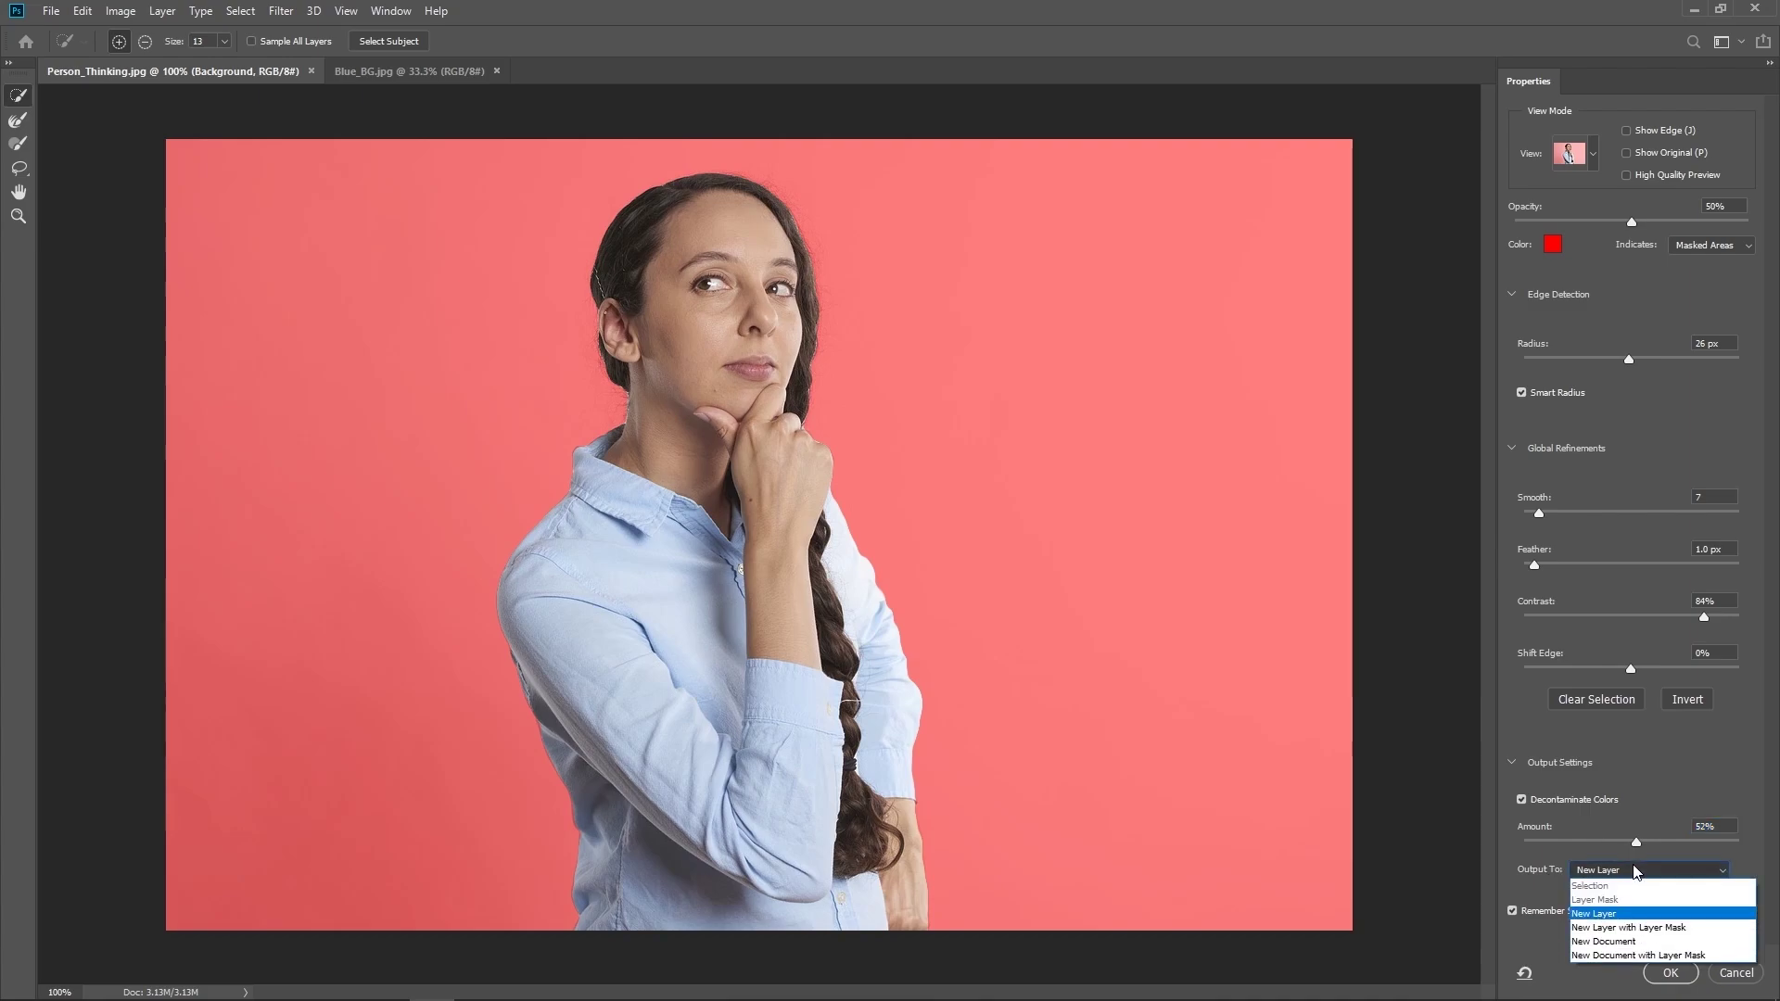
pyautogui.click(1615, 915)
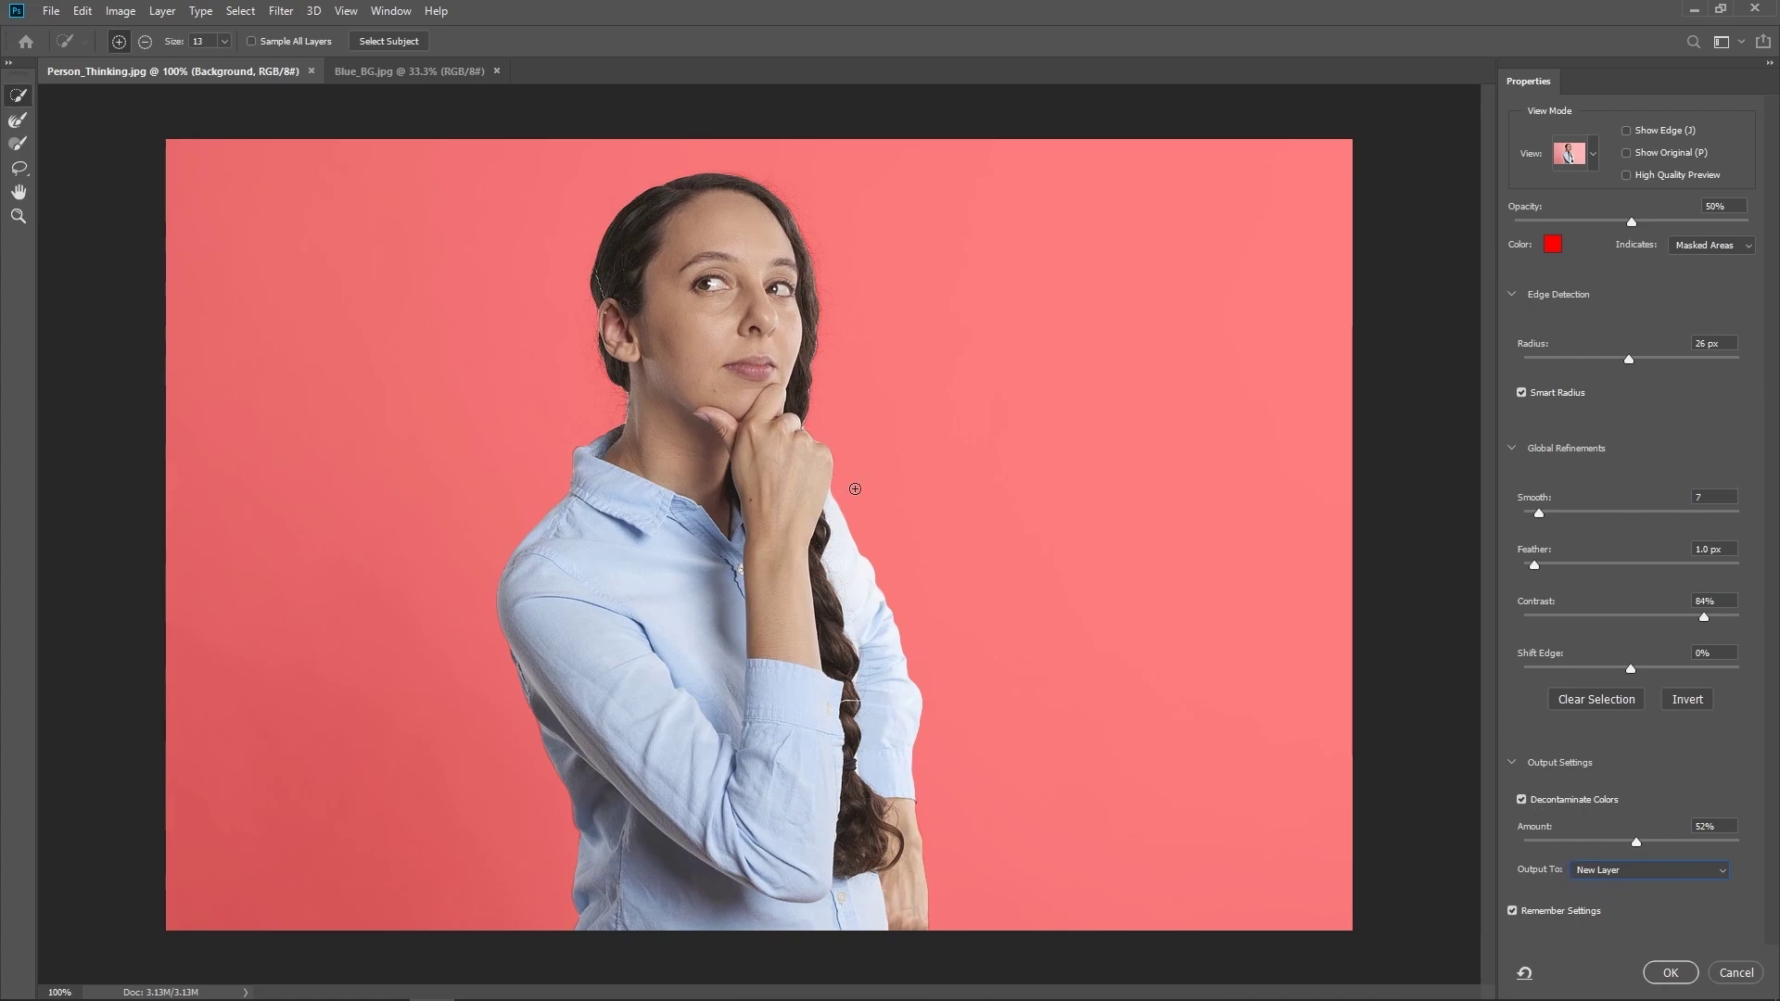
pyautogui.click(1669, 973)
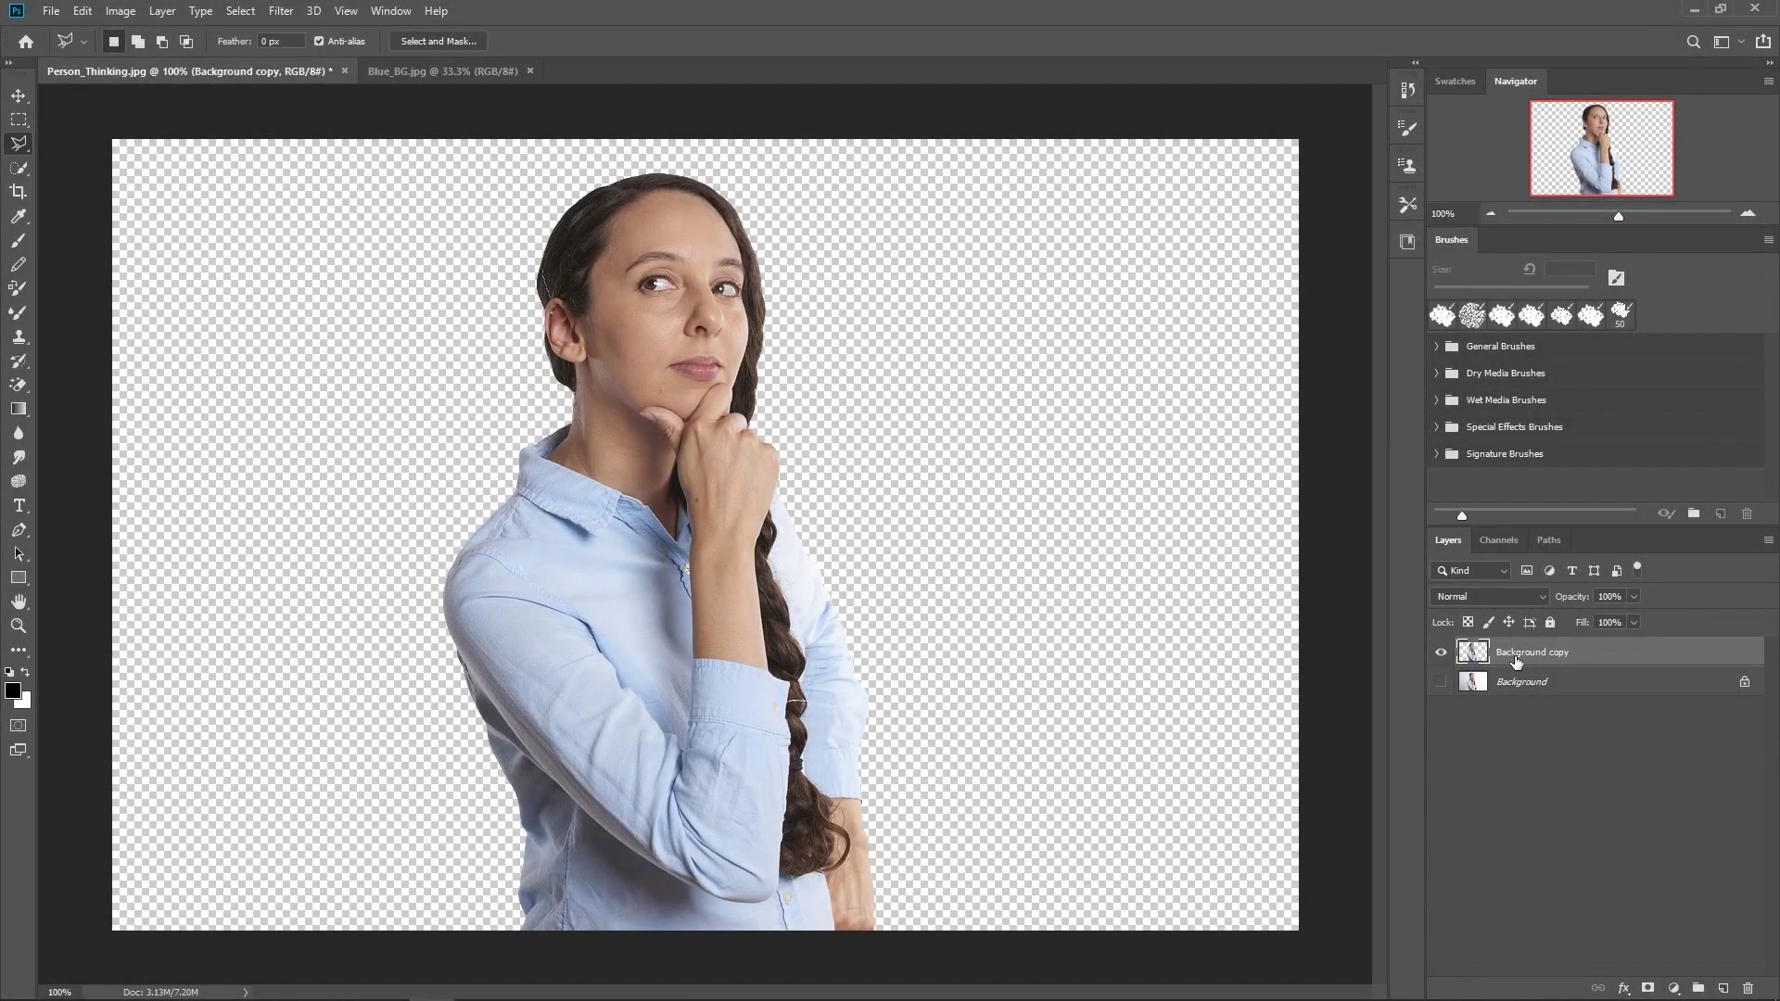
# Step: Compare the cut-out and original layers' visibility, then bring up Blue_BG.jpg
pyautogui.click(1441, 657)
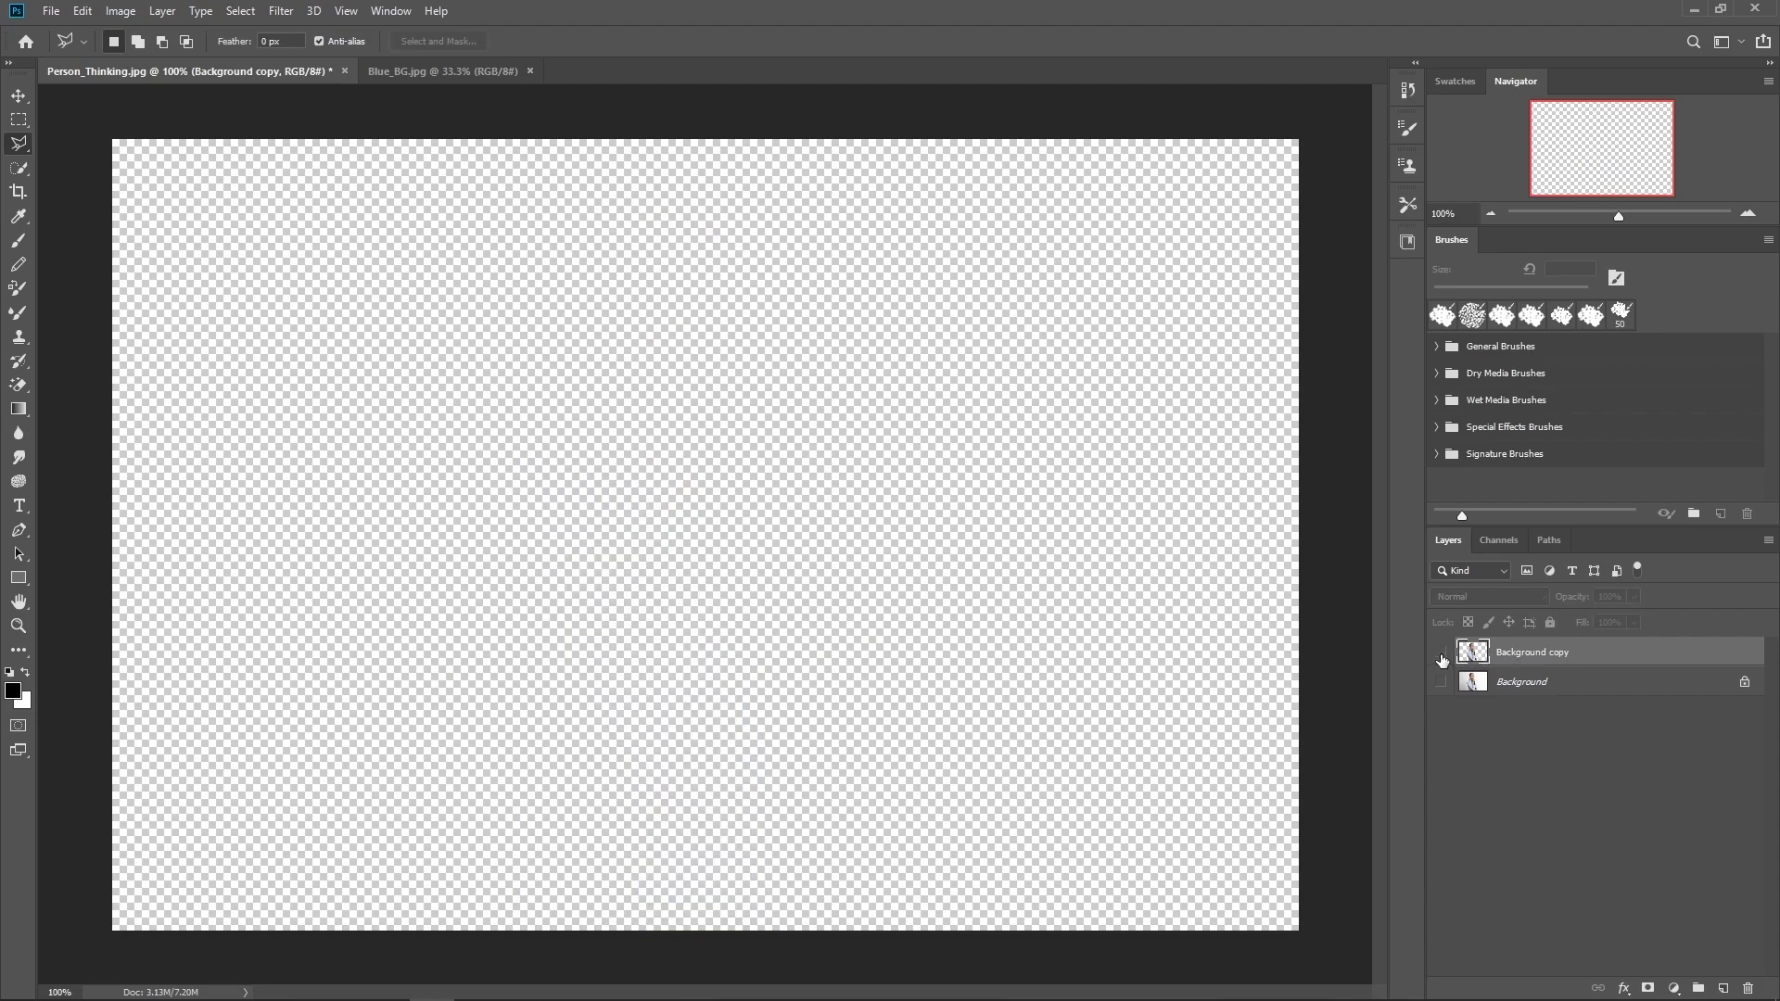
pyautogui.click(1441, 654)
pyautogui.click(1442, 654)
pyautogui.click(1442, 654)
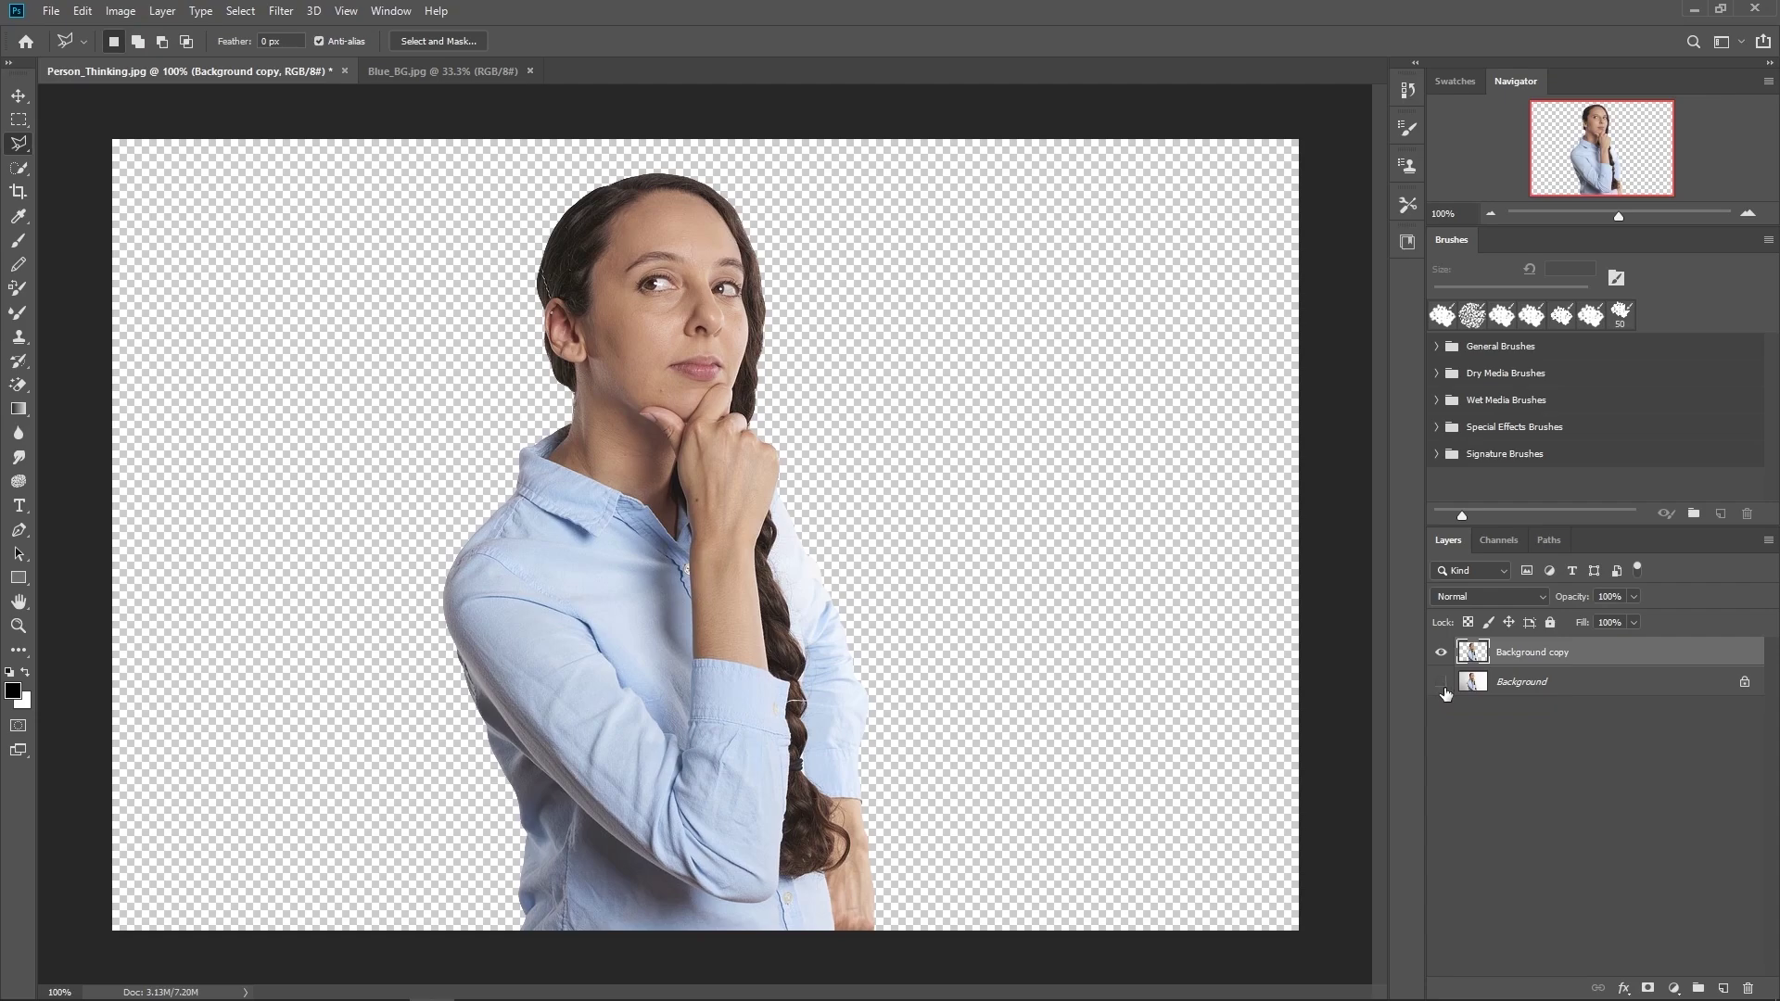
pyautogui.click(1442, 682)
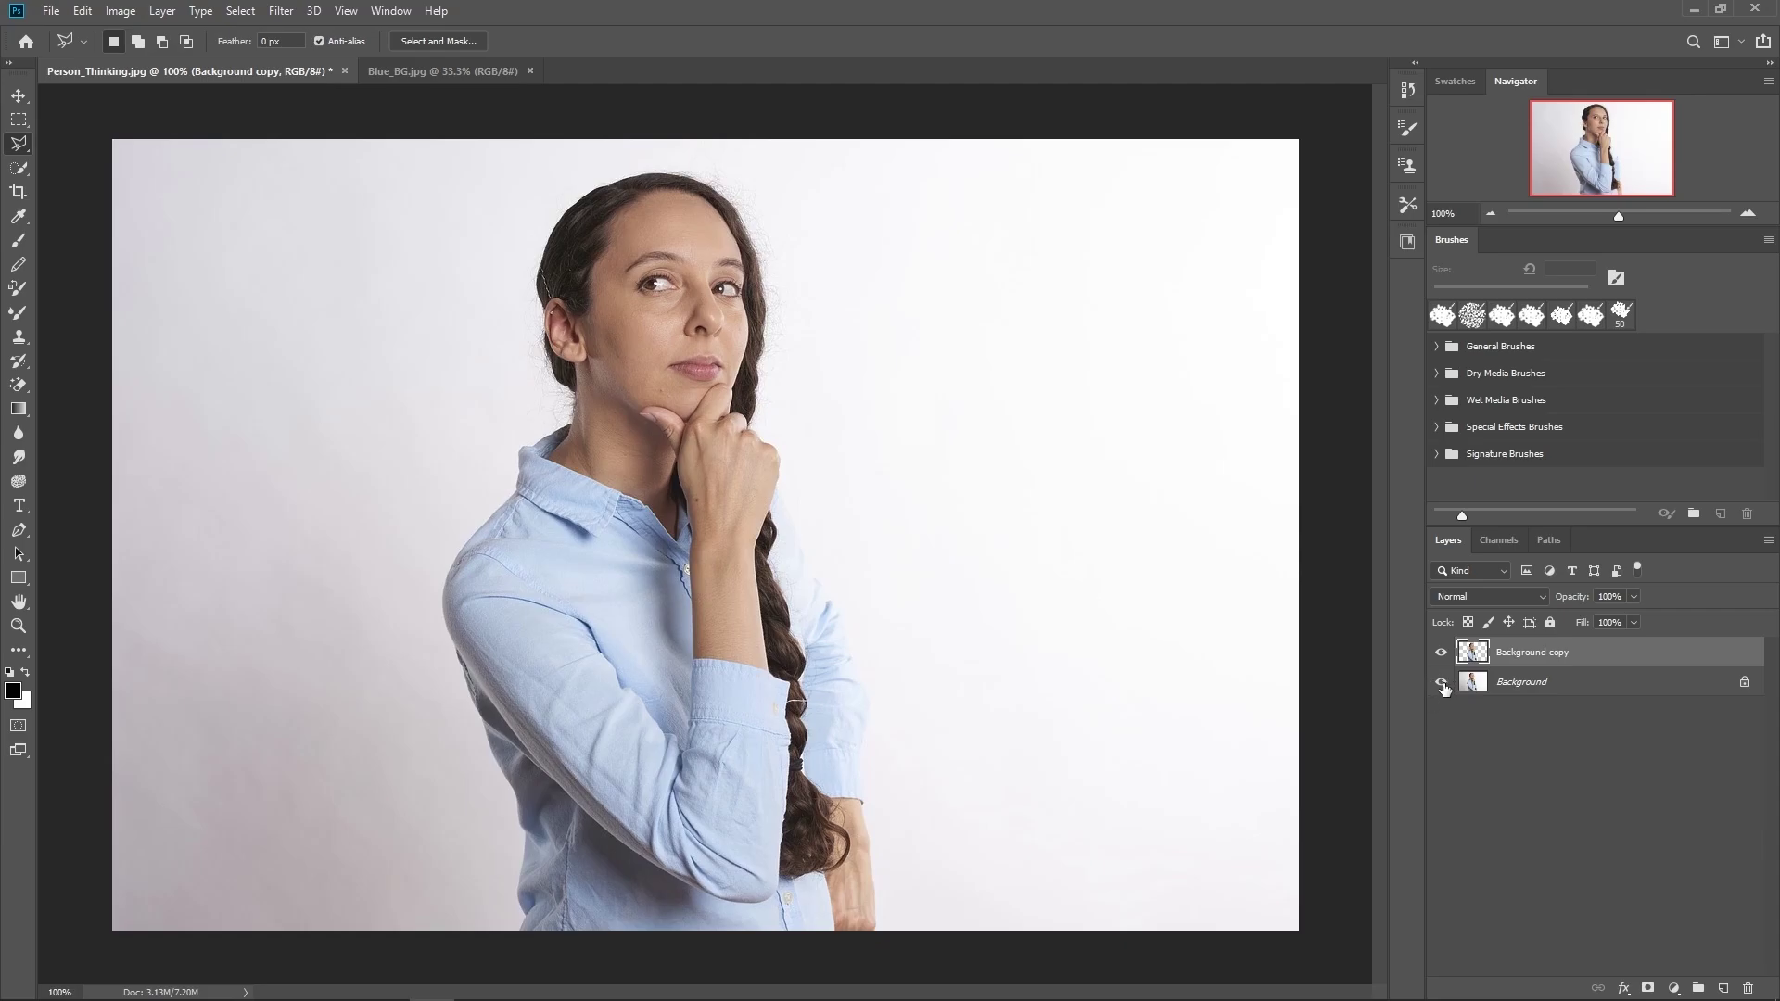
pyautogui.click(1440, 683)
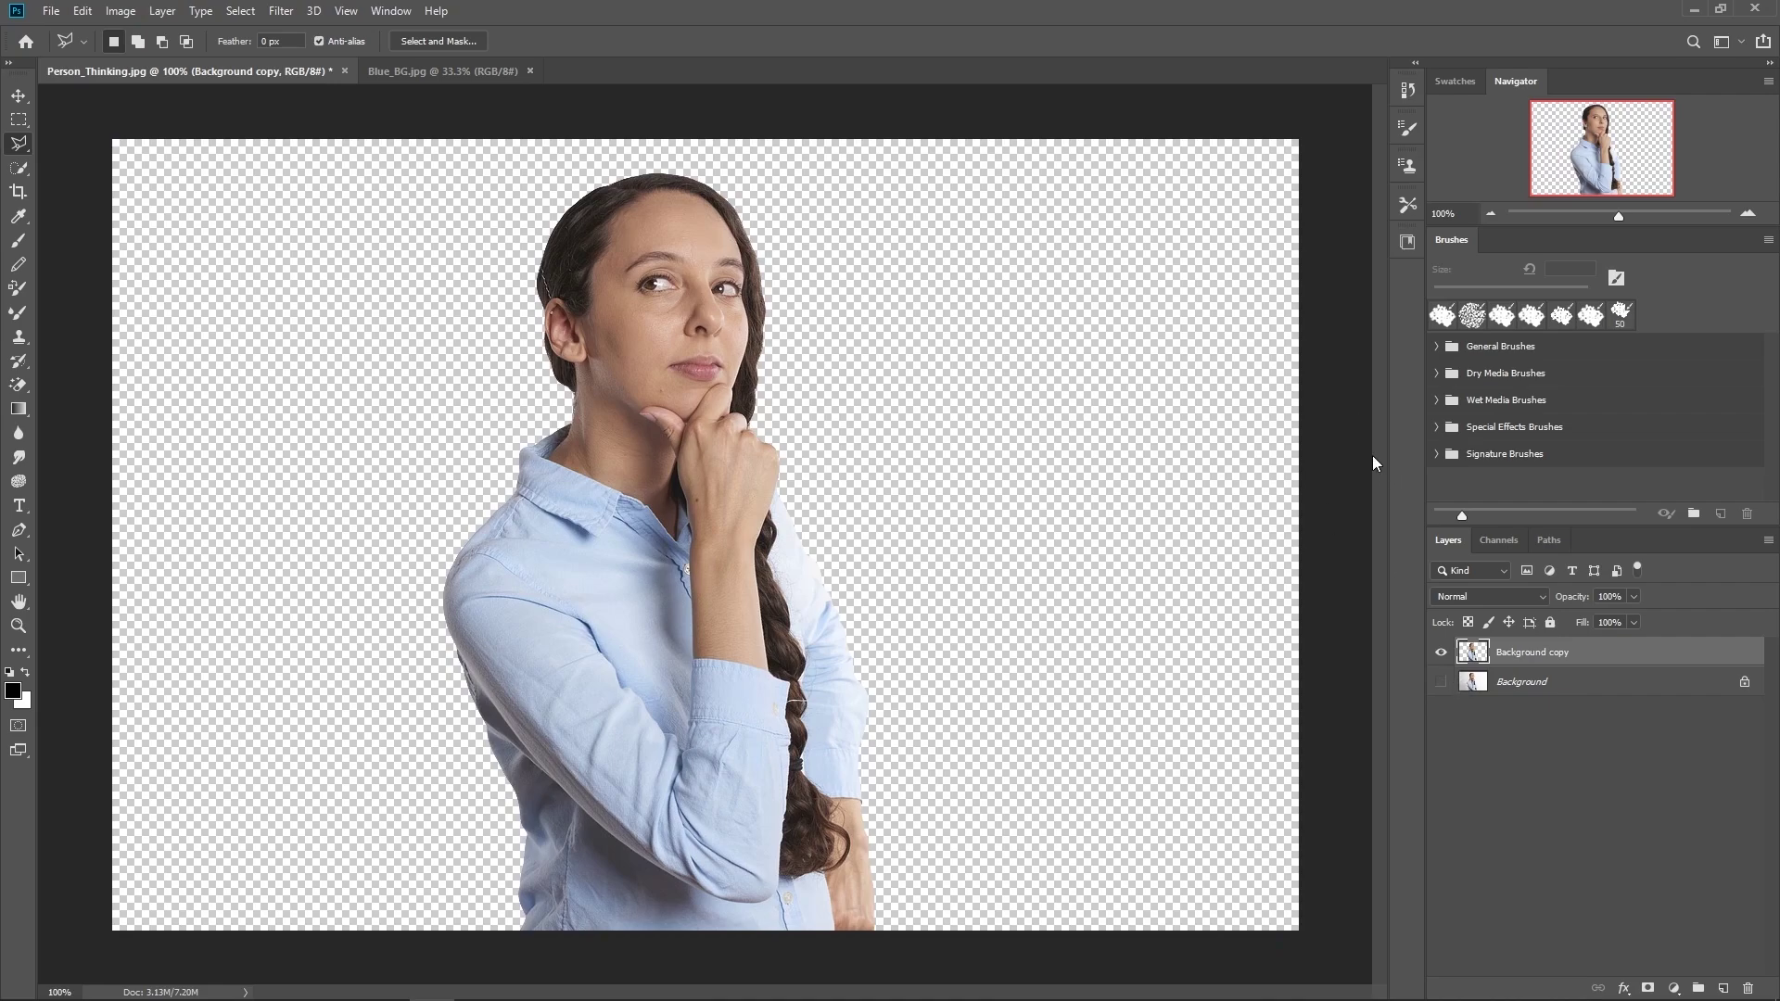
pyautogui.click(419, 73)
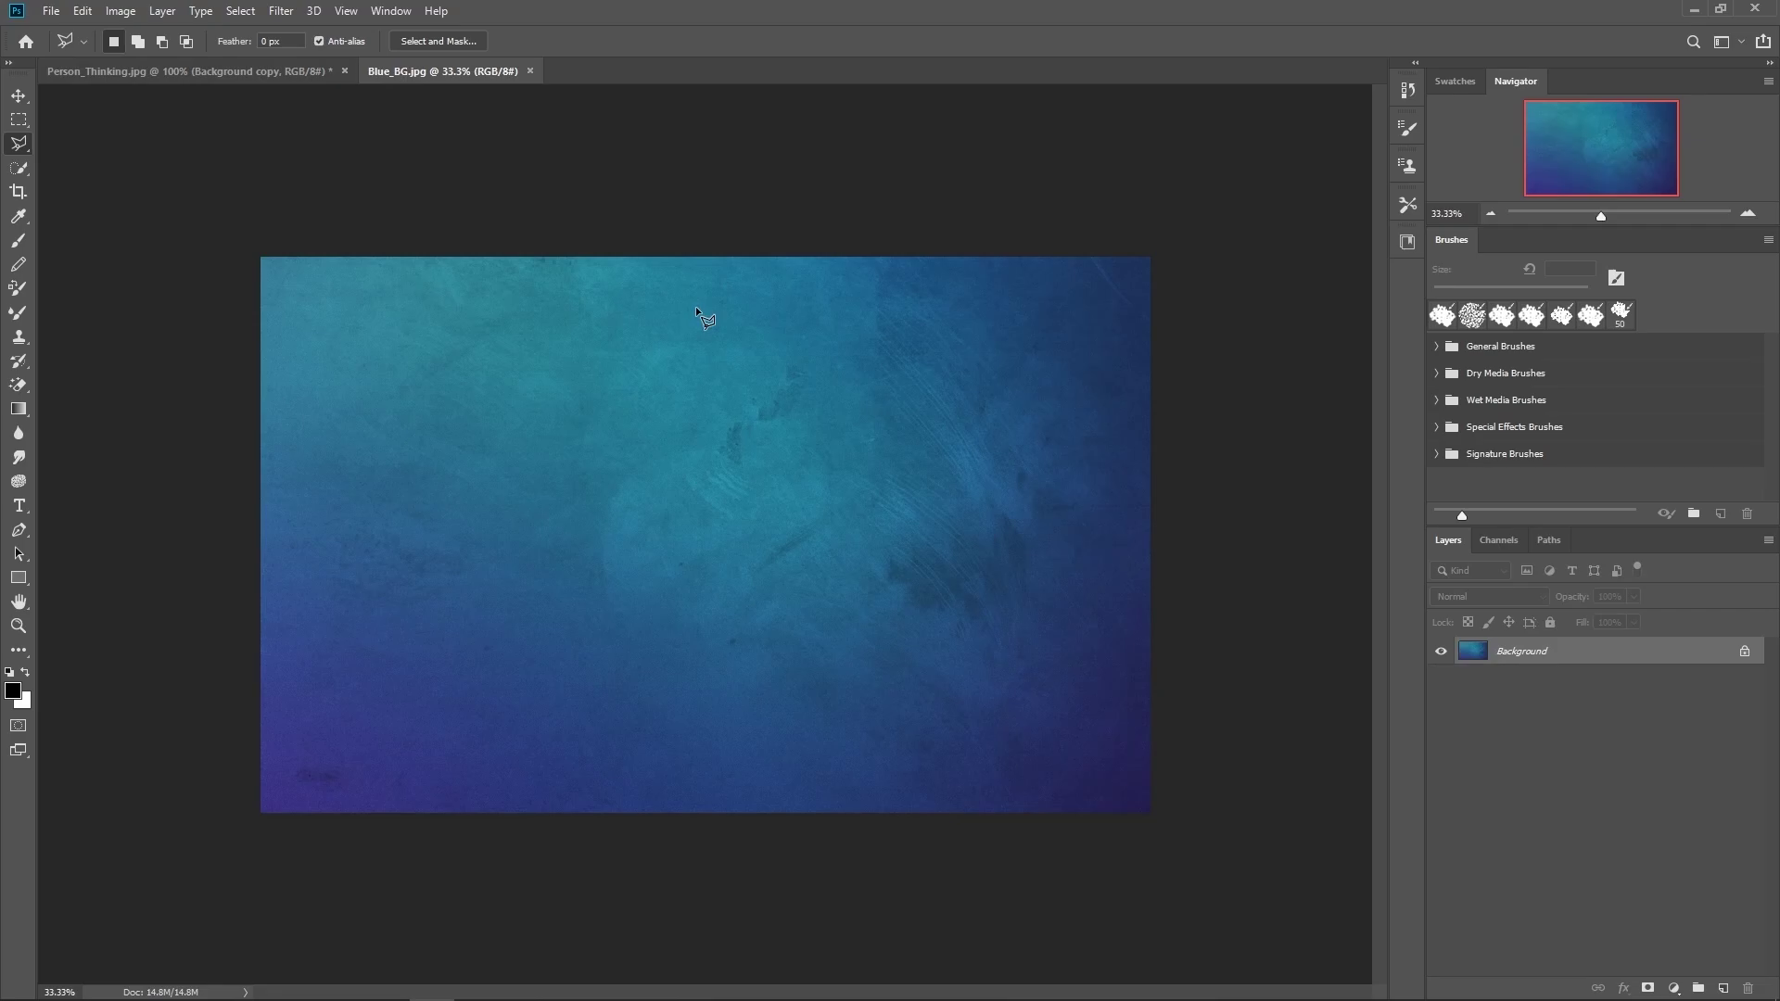
# Step: Drag the Blue_BG texture into Person_Thinking.jpg as new Layer 1
pyautogui.click(223, 80)
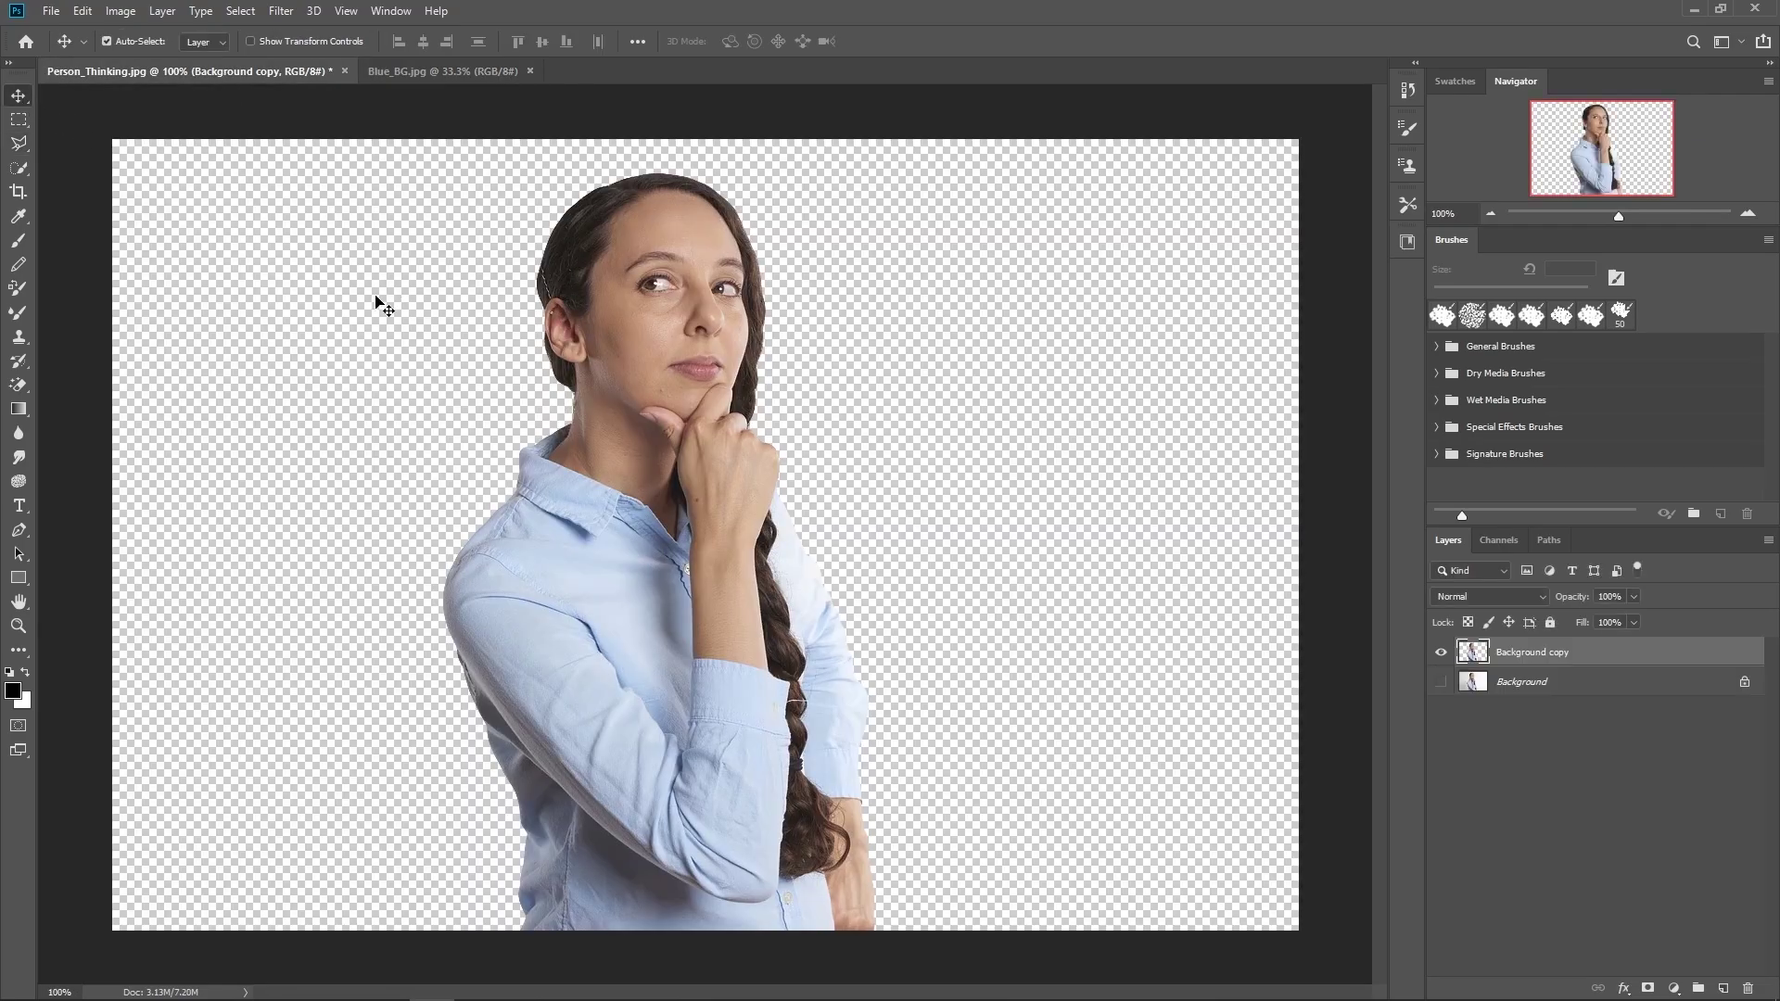
pyautogui.click(438, 72)
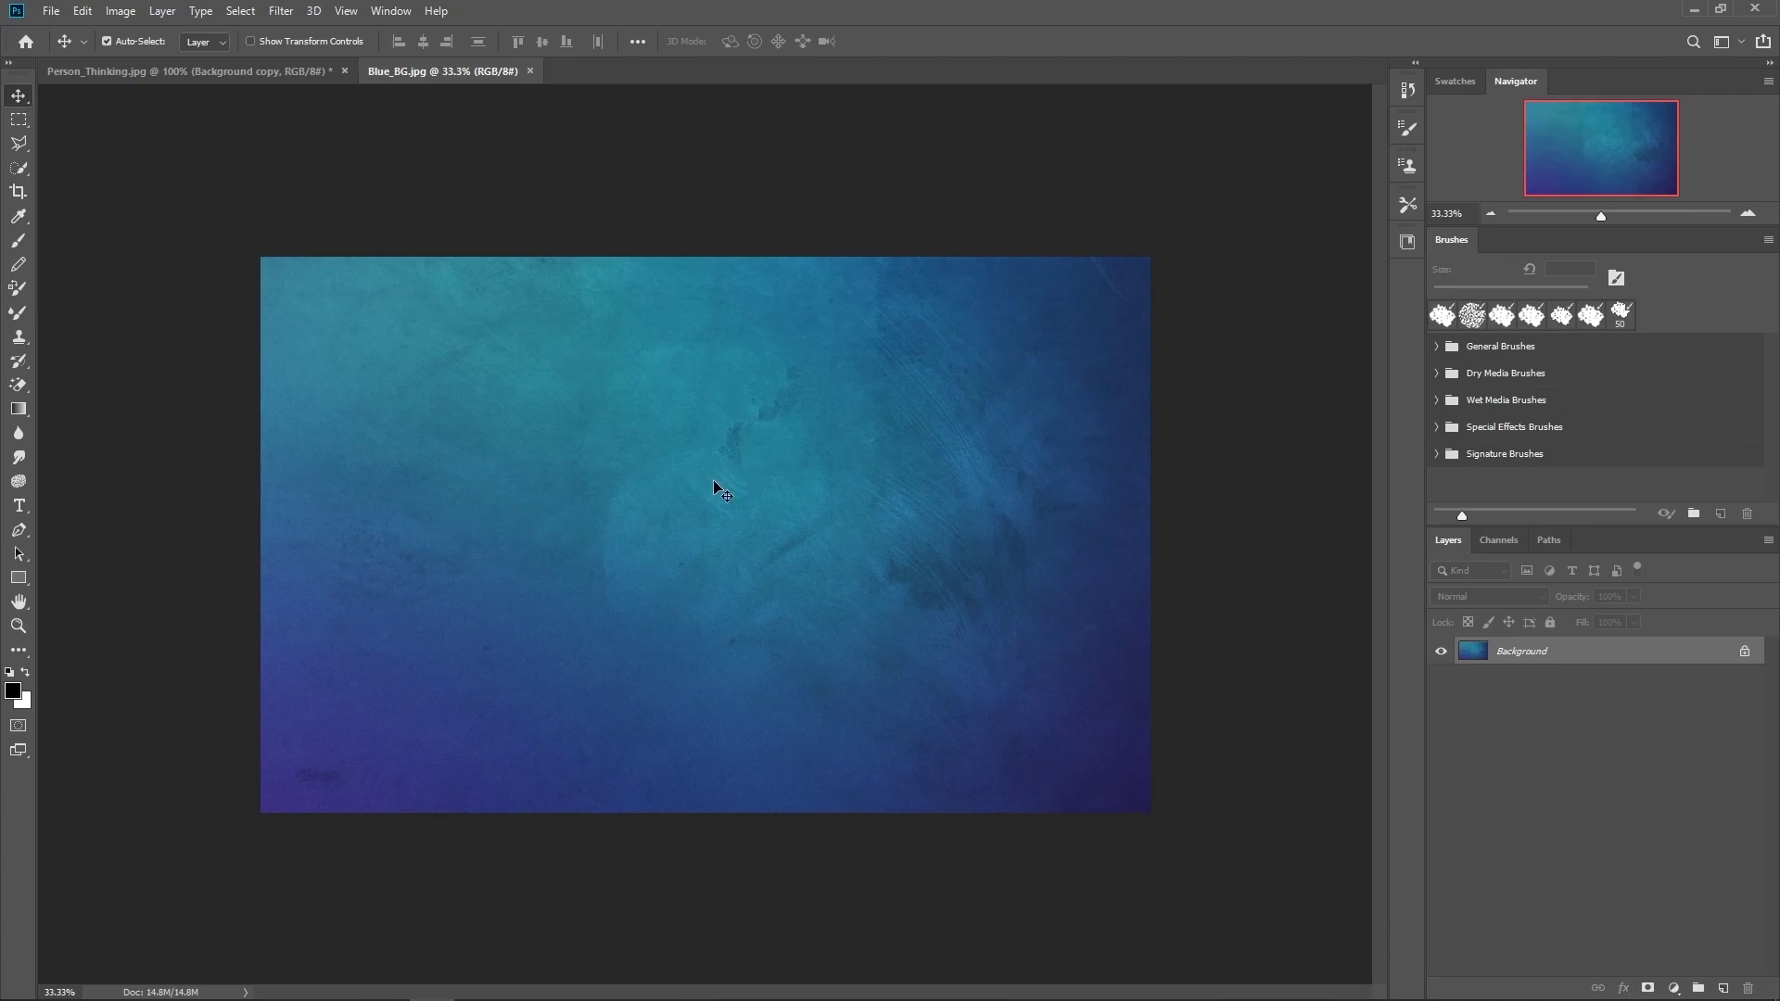
pyautogui.moveTo(714, 481); pyautogui.dragTo(291, 76)
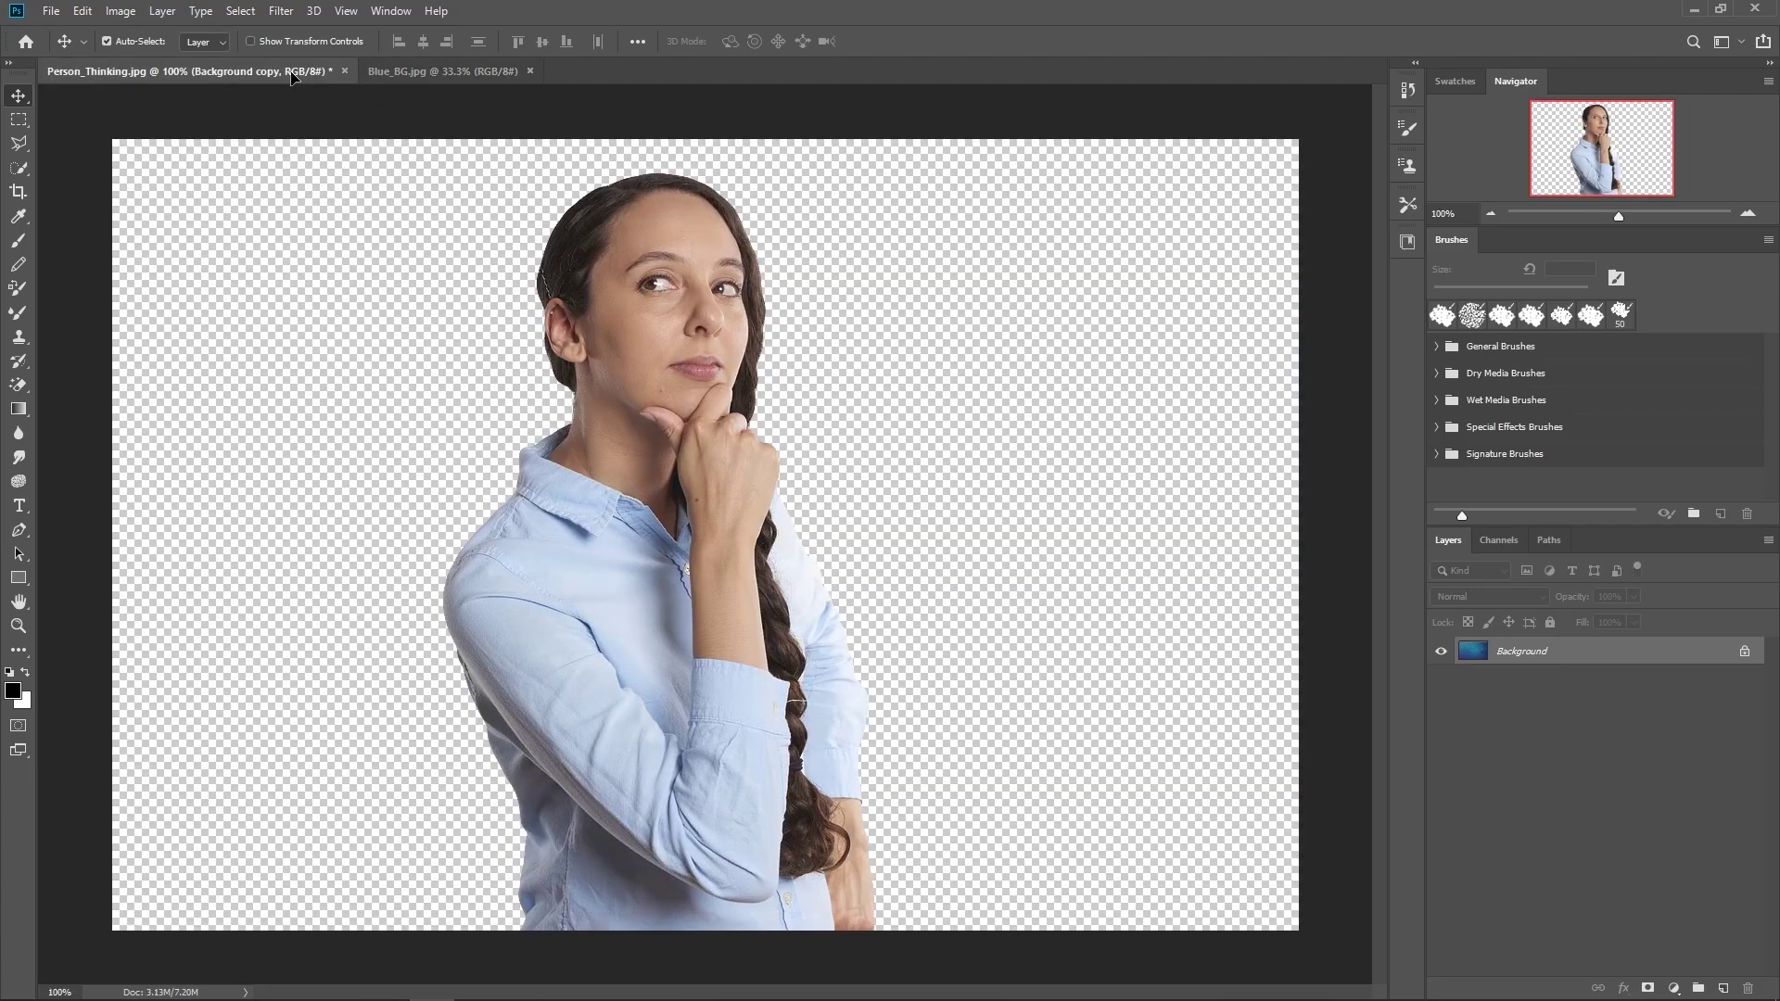
pyautogui.moveTo(291, 76); pyautogui.dragTo(512, 354)
pyautogui.moveTo(513, 355); pyautogui.dragTo(511, 354)
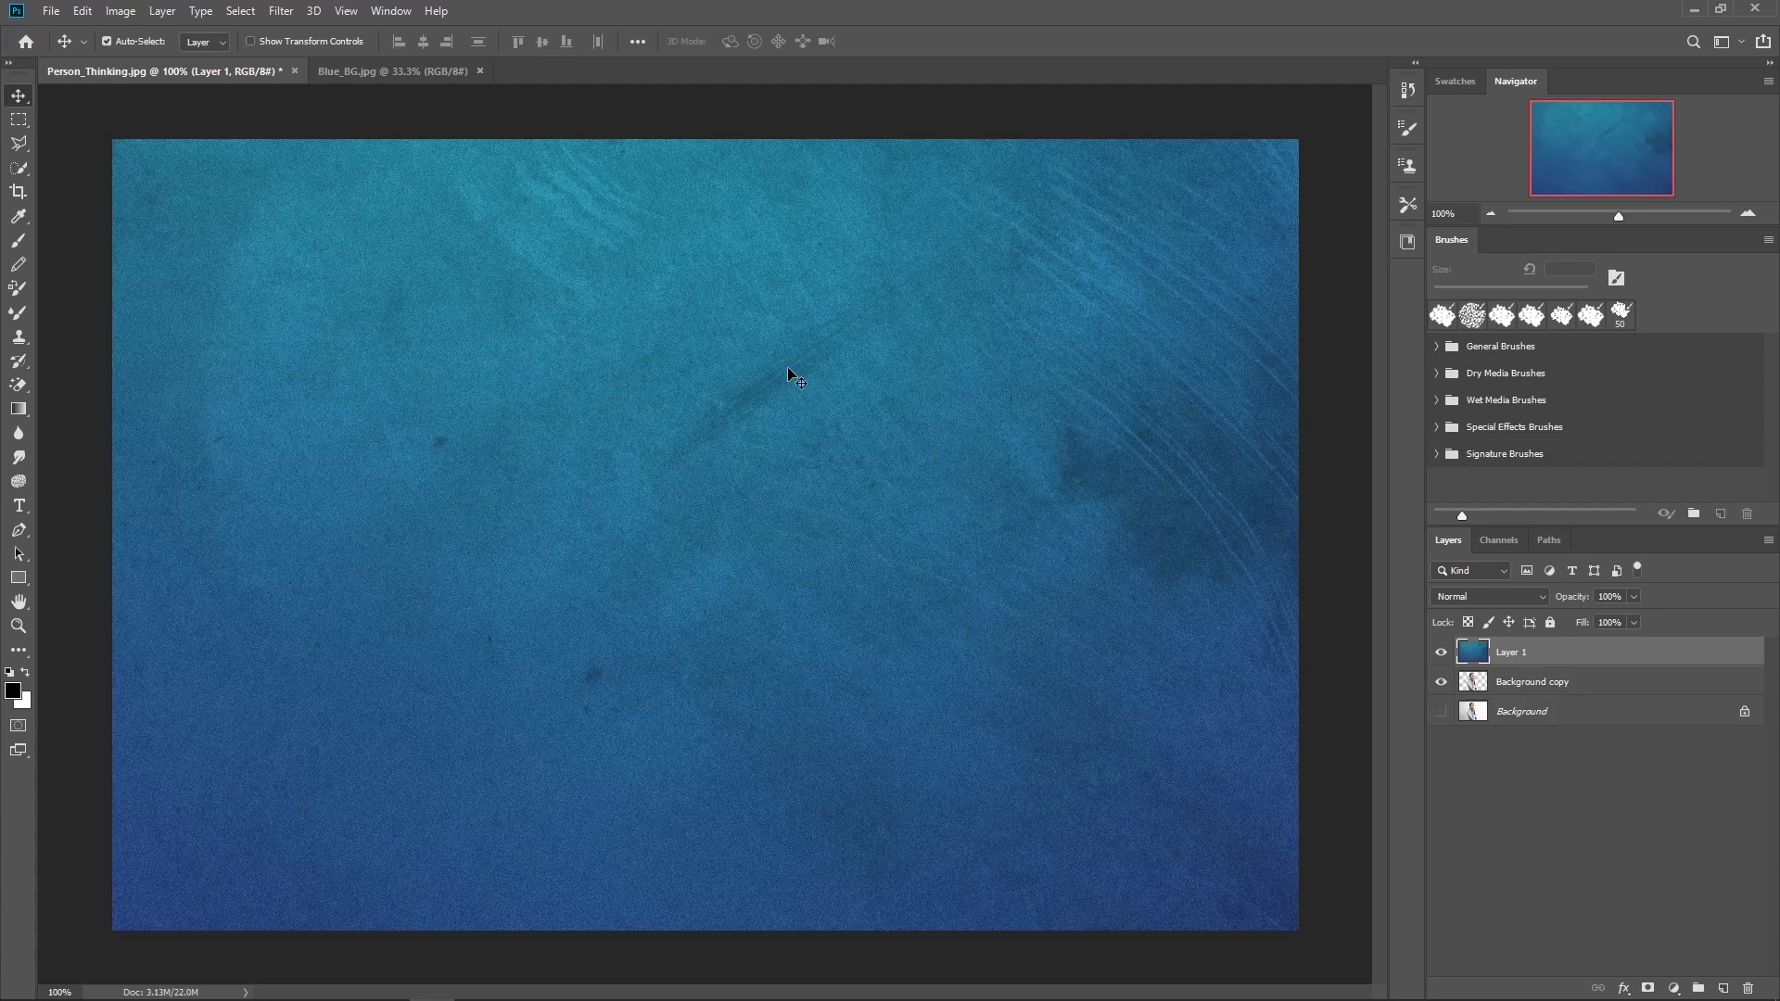
# Step: Move the Background copy cut-out layer above the blue Layer 1
pyautogui.hotkey('alt', '[')
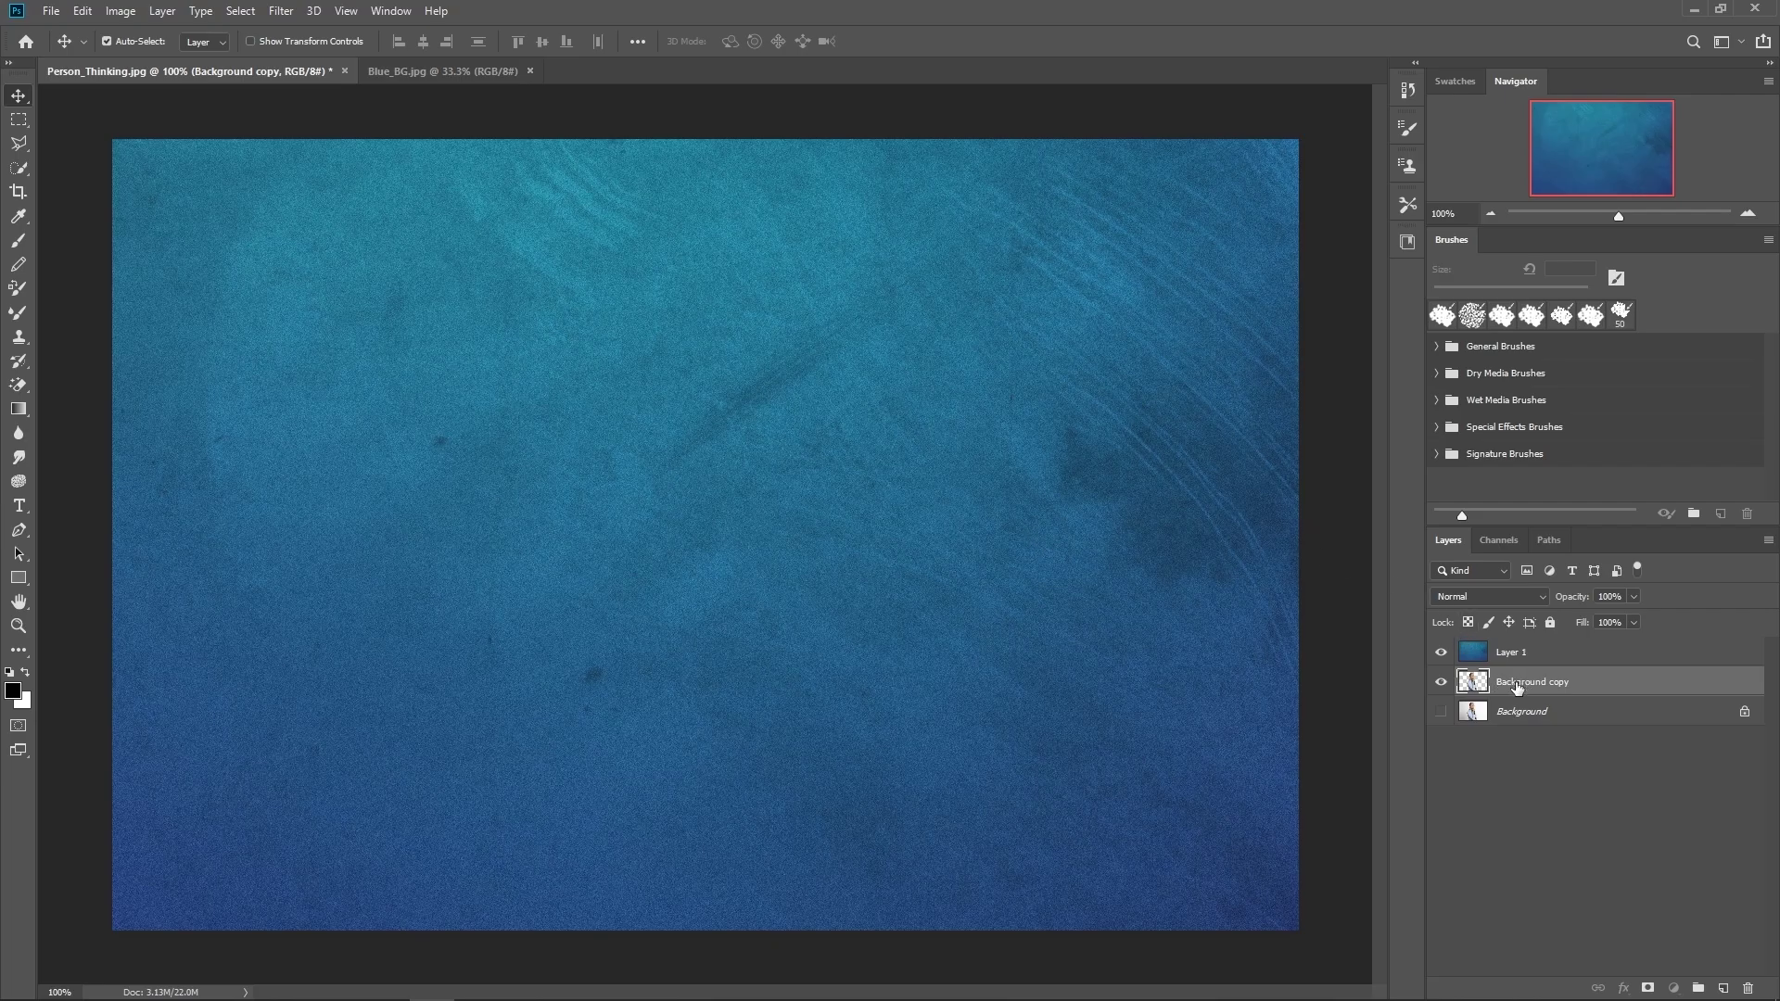
pyautogui.moveTo(1518, 687); pyautogui.dragTo(1529, 647)
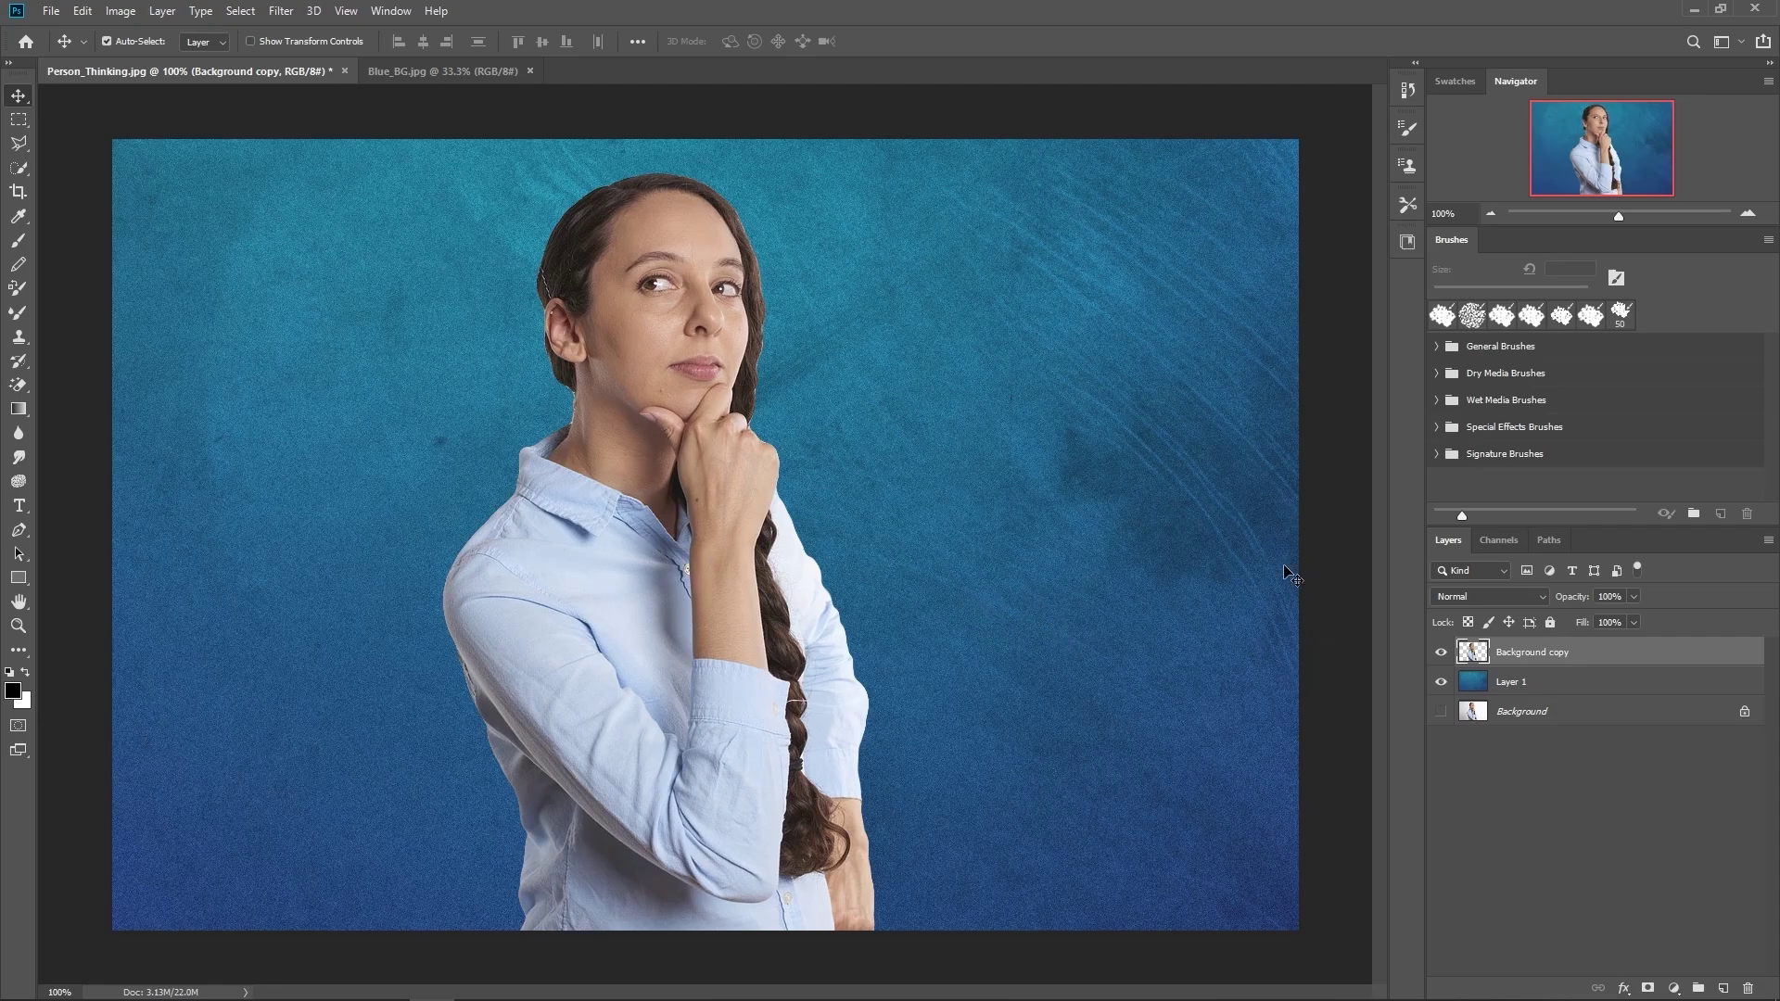
# Step: Turn on Drop Shadow for the Background copy layer via Blending Options
pyautogui.click(1528, 683)
pyautogui.click(1530, 658)
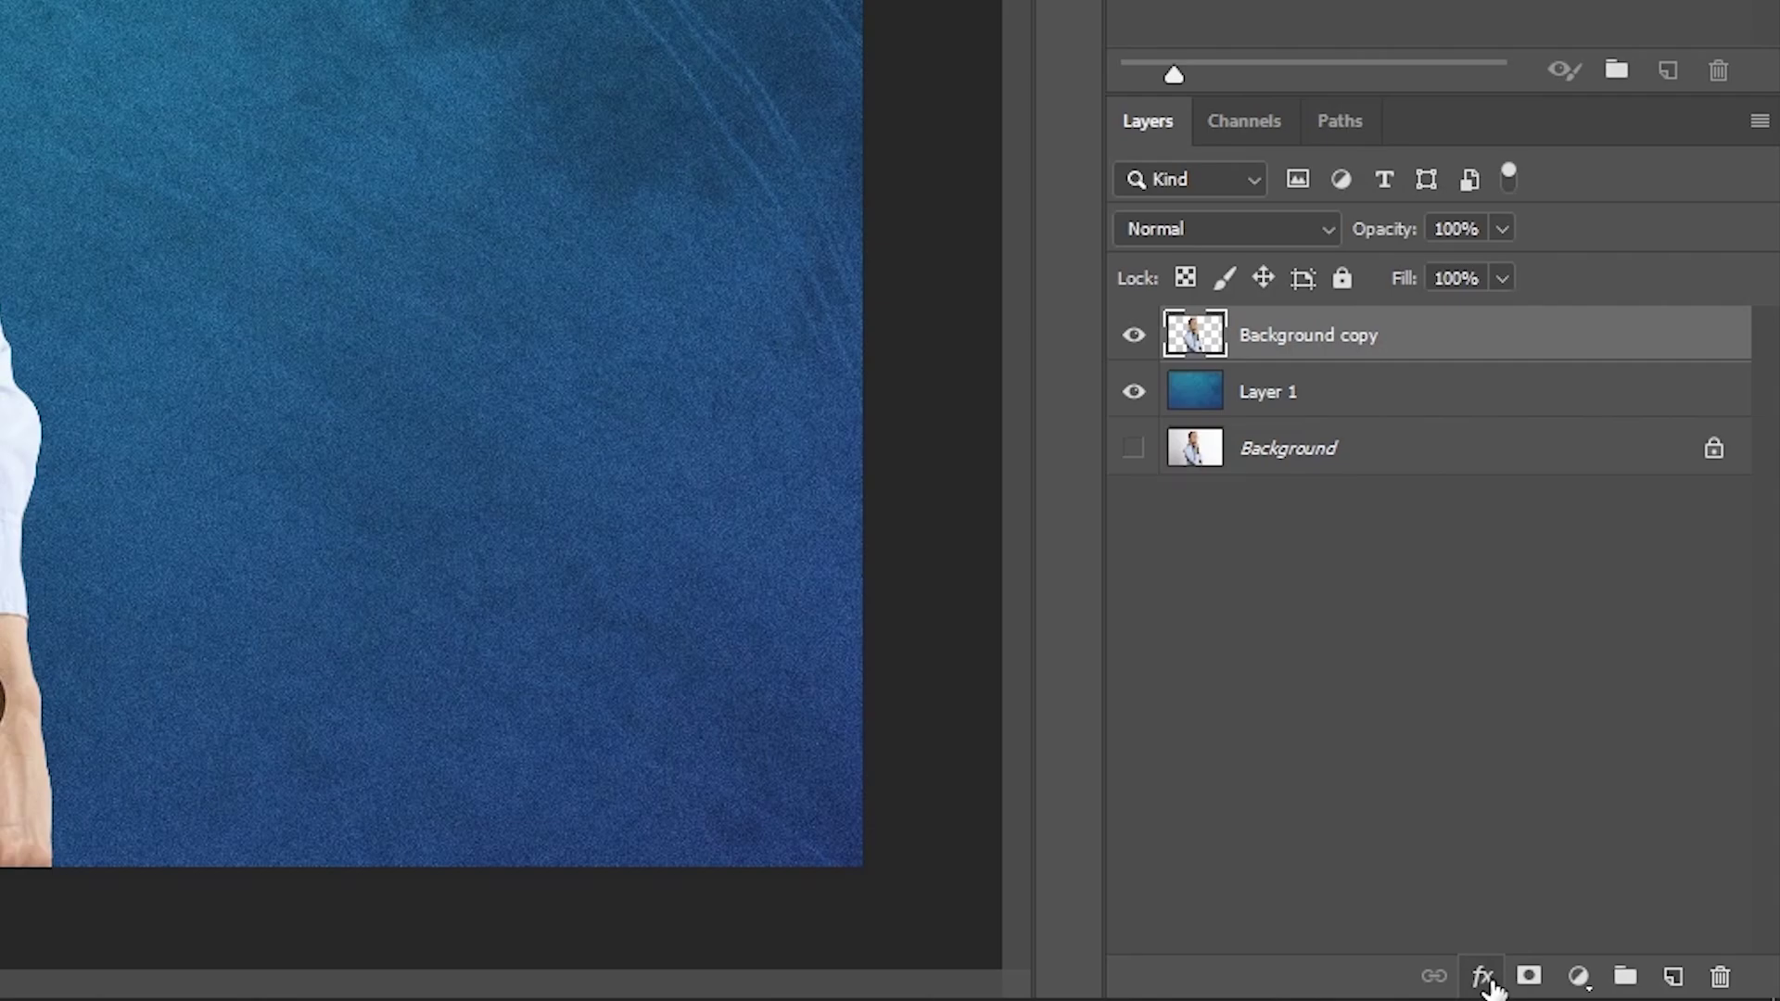
pyautogui.click(1487, 984)
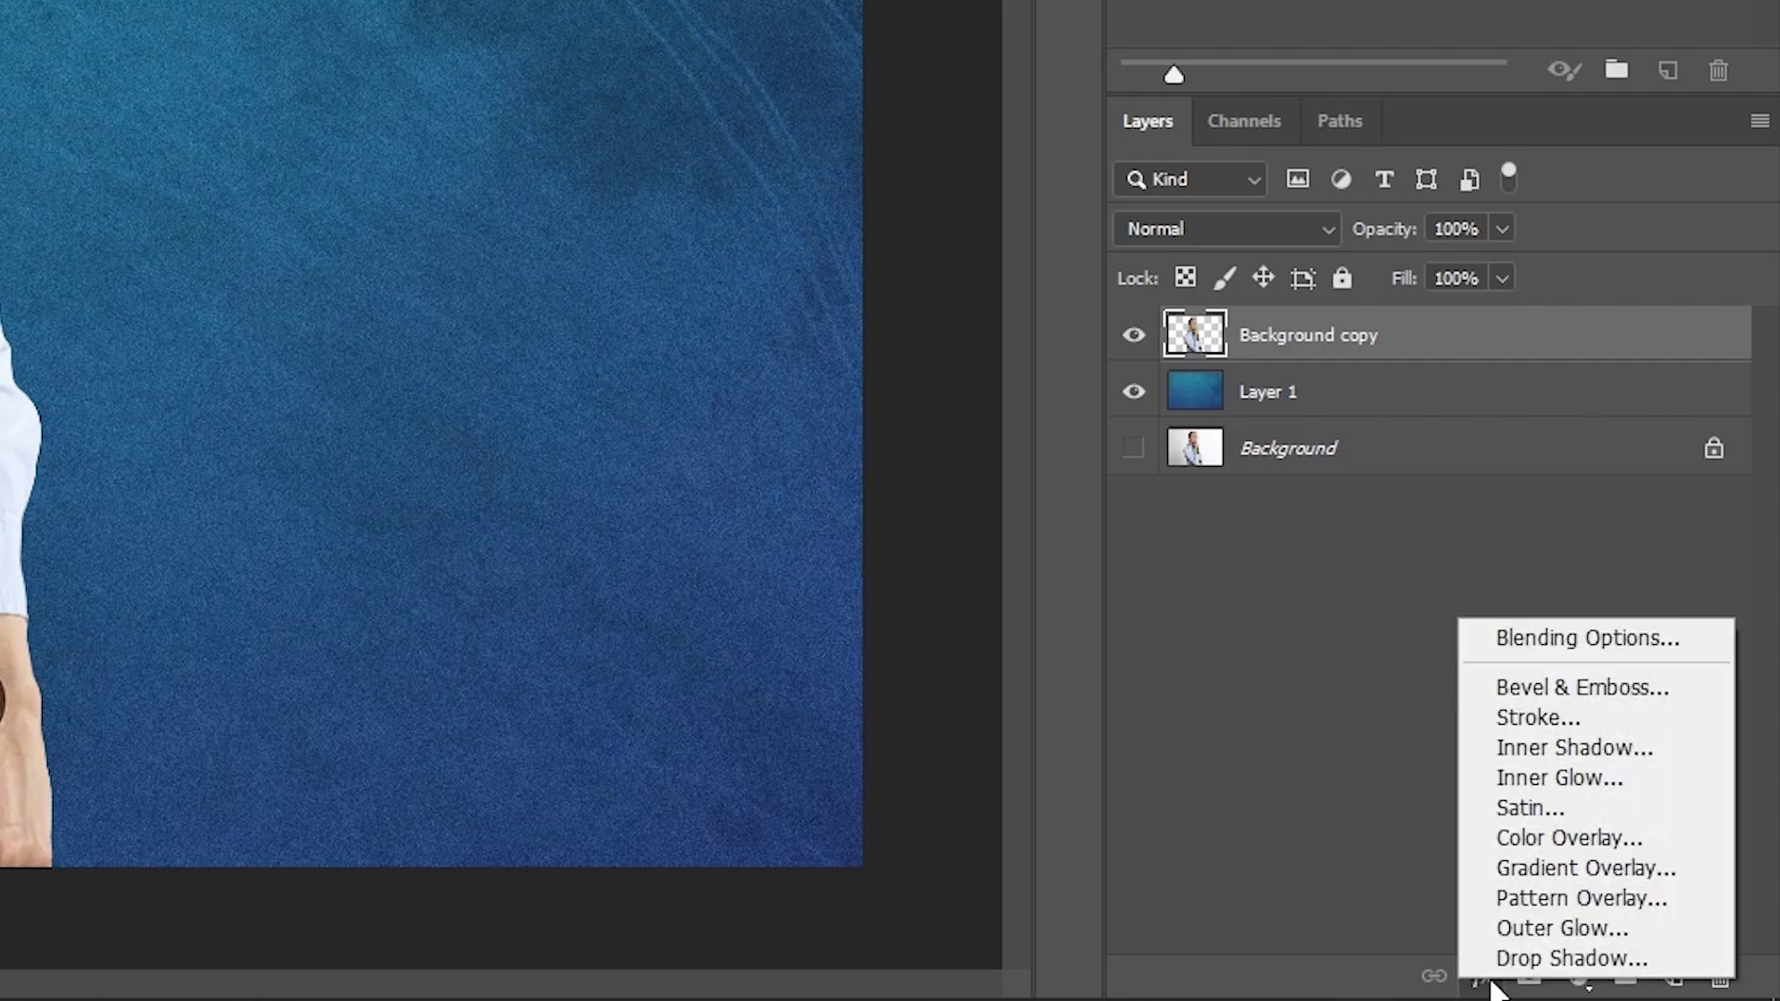
pyautogui.click(1537, 631)
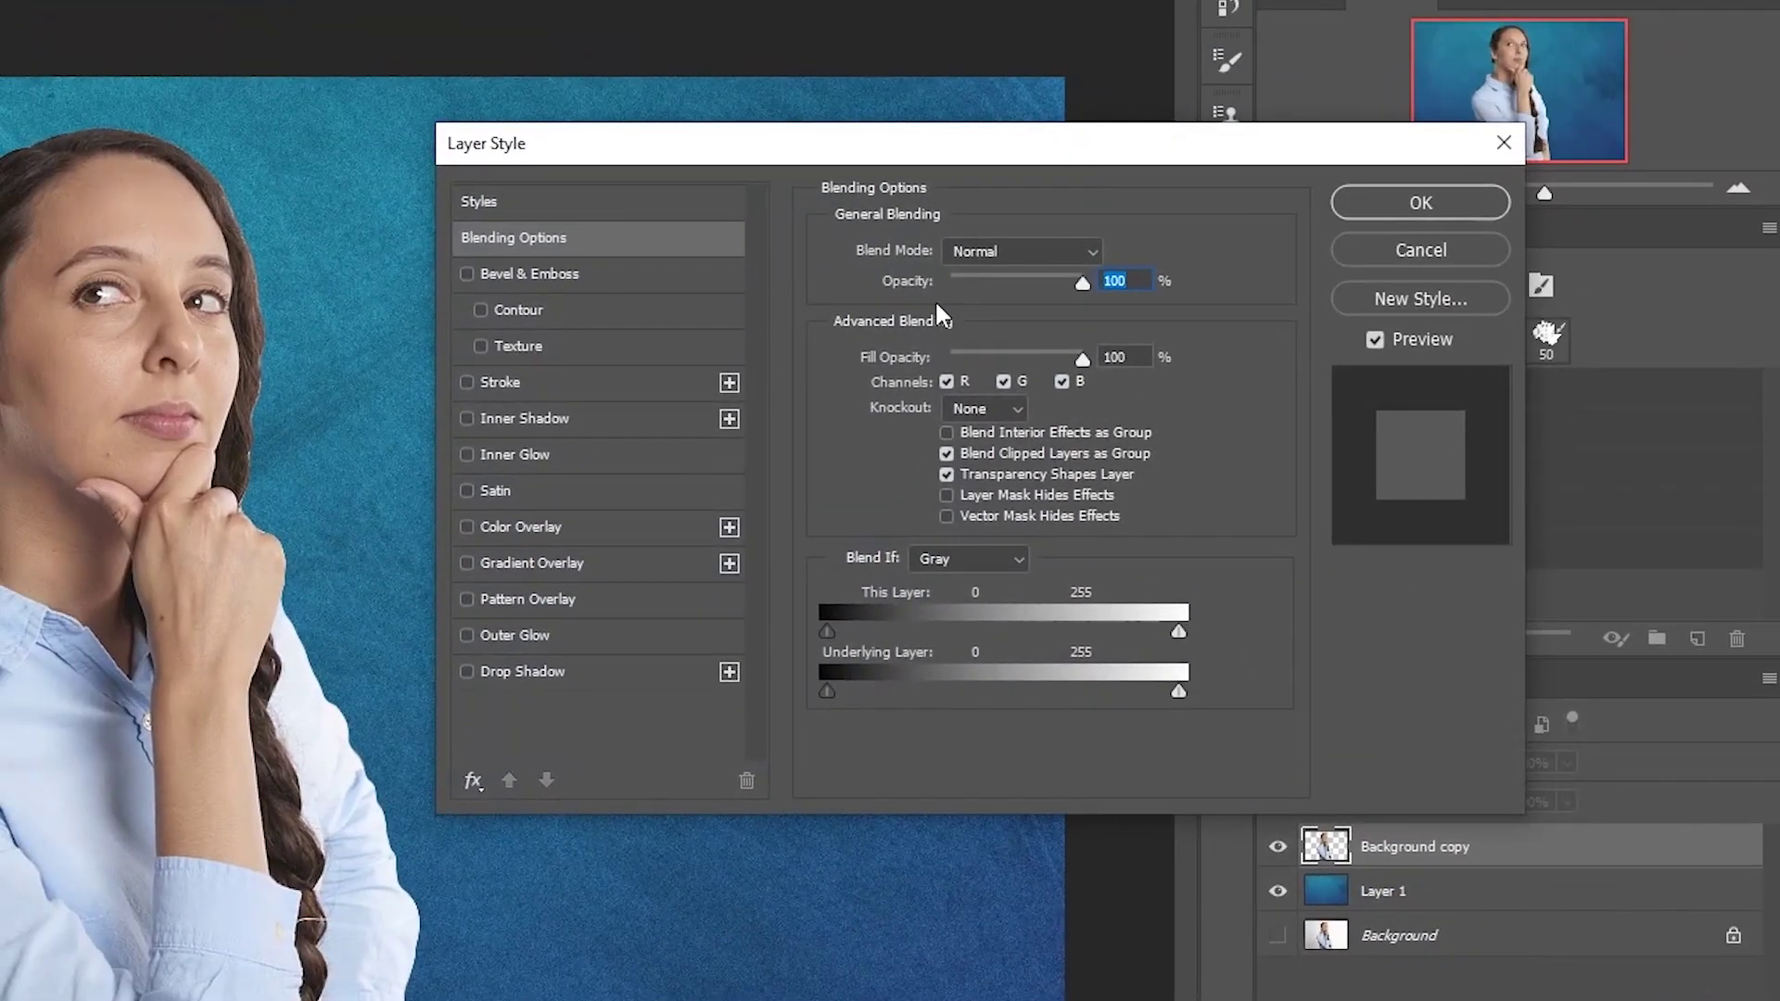
pyautogui.click(467, 672)
# Step: Set the drop shadow to 191 px distance, 54 px size and 32% opacity
pyautogui.click(529, 671)
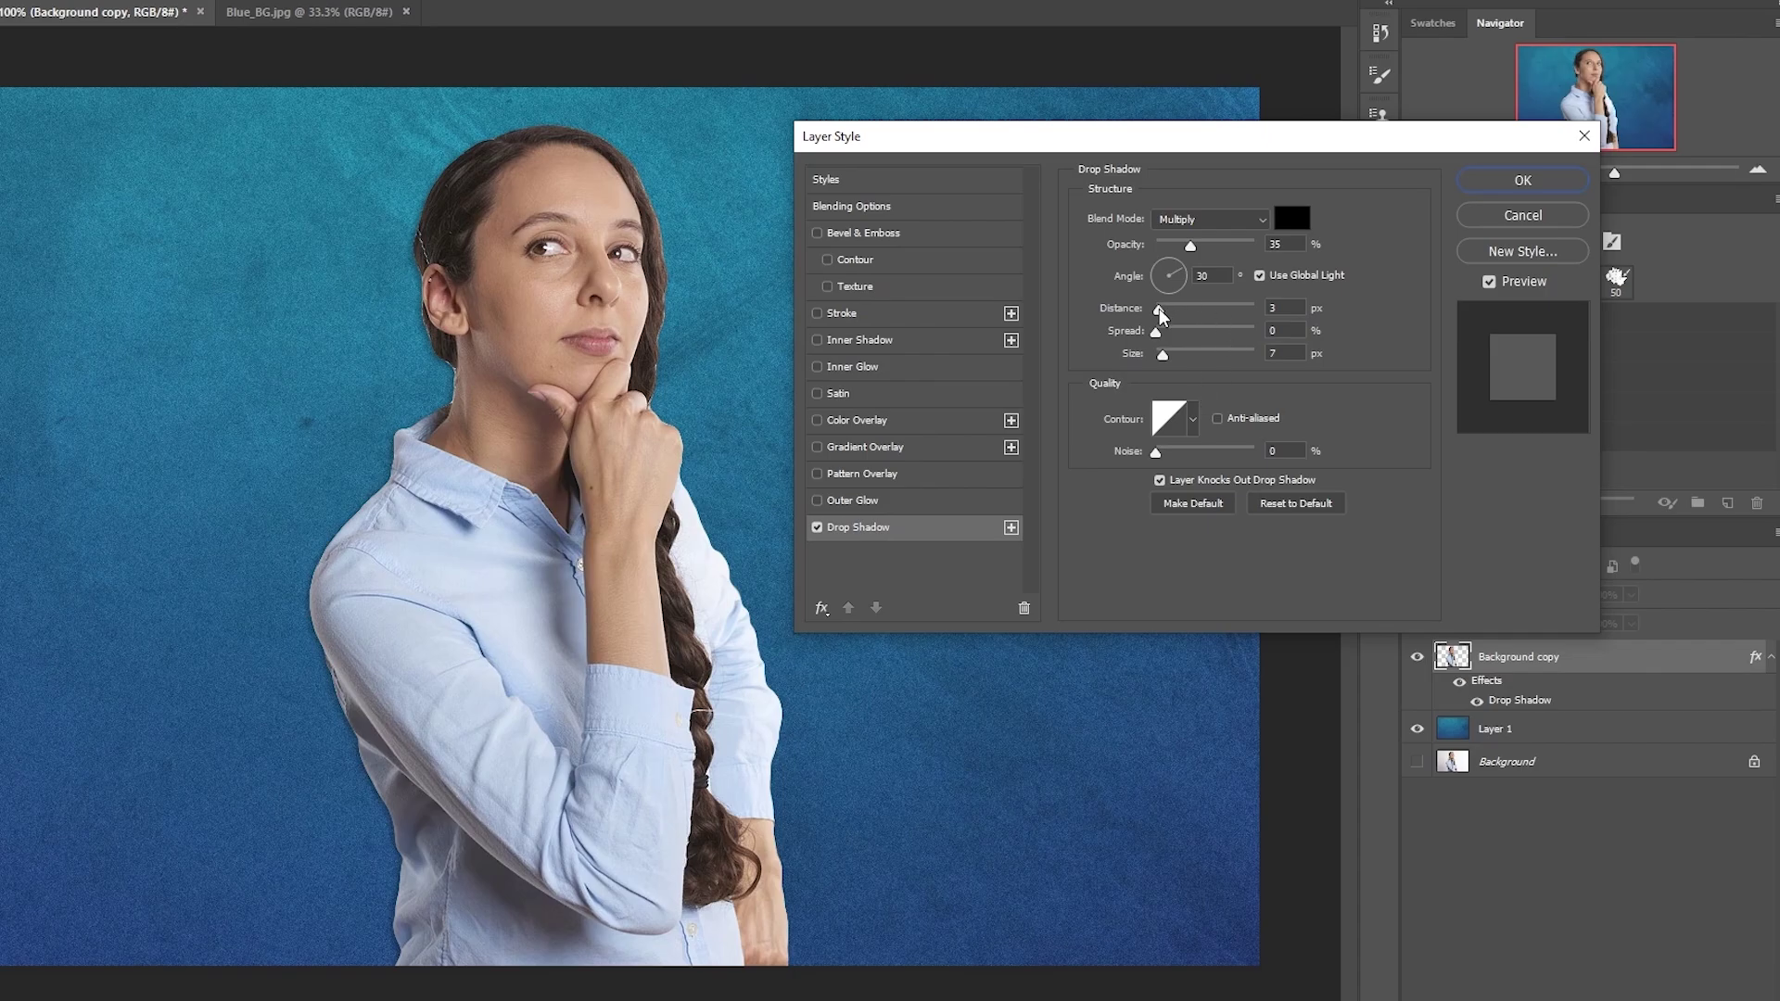
pyautogui.moveTo(1160, 315); pyautogui.dragTo(1222, 317)
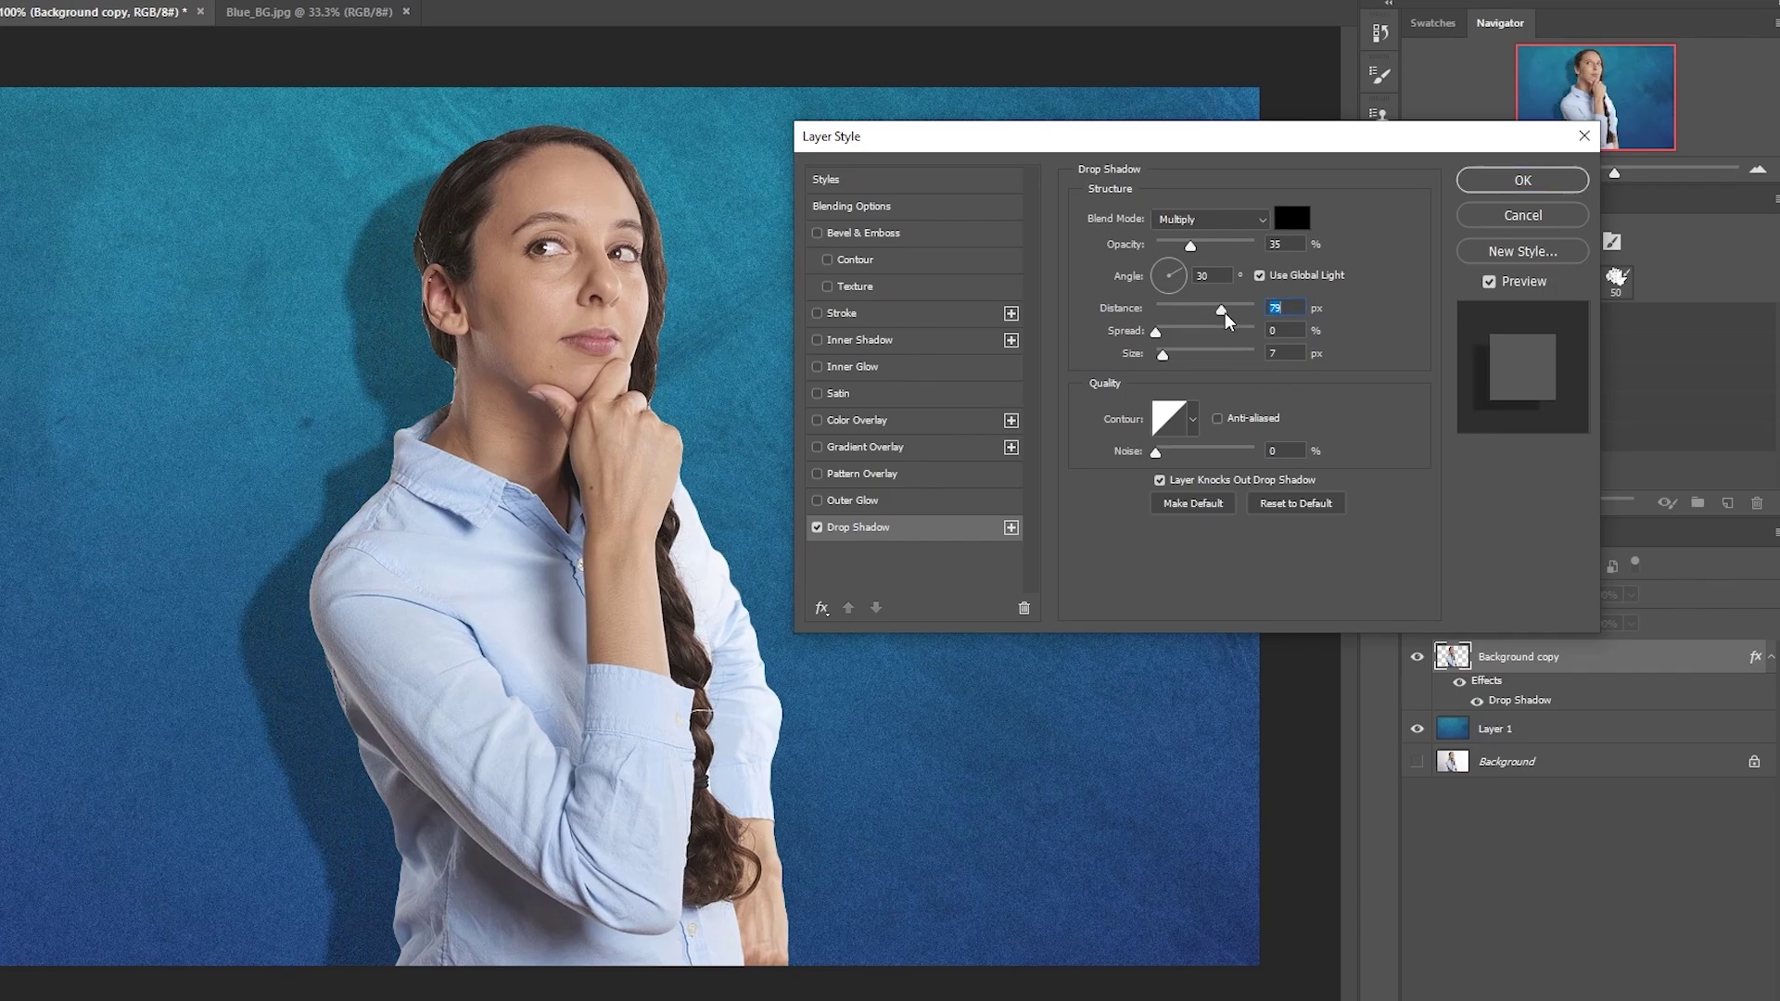
pyautogui.moveTo(1226, 320)
pyautogui.mouseDown()
pyautogui.moveTo(1243, 321)
pyautogui.moveTo(1188, 320)
pyautogui.moveTo(1265, 321)
pyautogui.moveTo(1217, 346)
pyautogui.moveTo(1245, 343)
pyautogui.mouseUp()
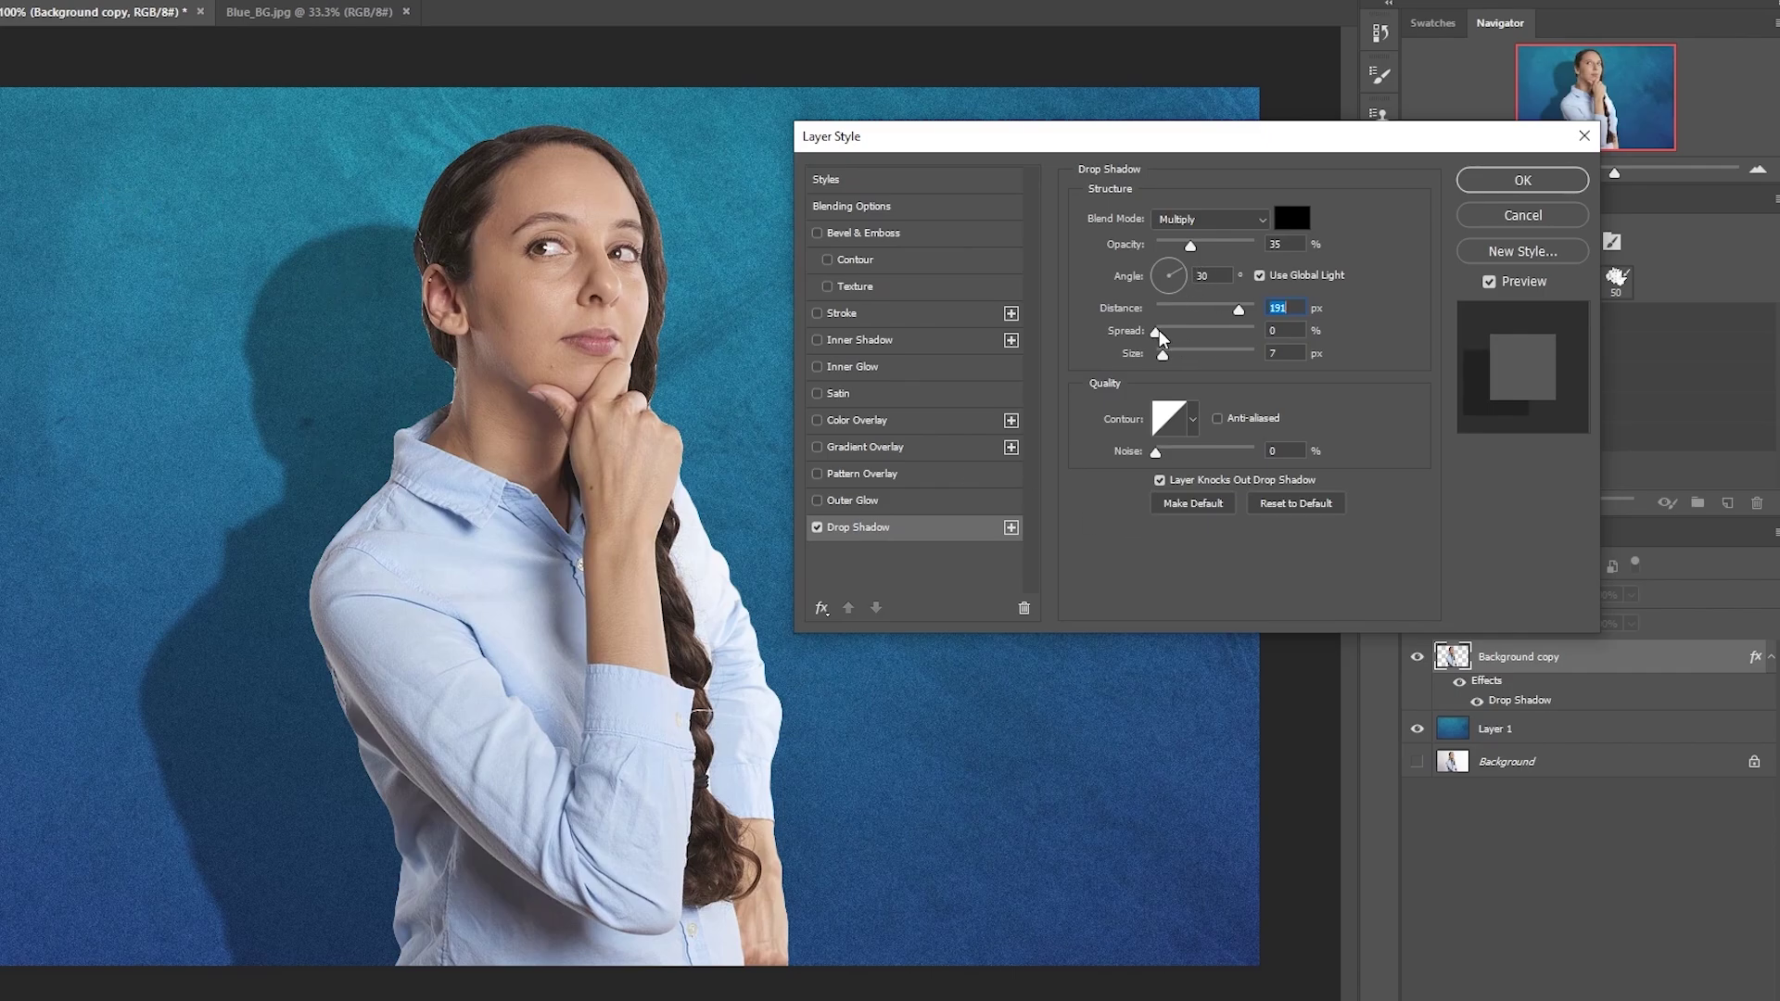
pyautogui.moveTo(1158, 339); pyautogui.dragTo(1053, 329)
pyautogui.moveTo(1162, 356); pyautogui.dragTo(1186, 361)
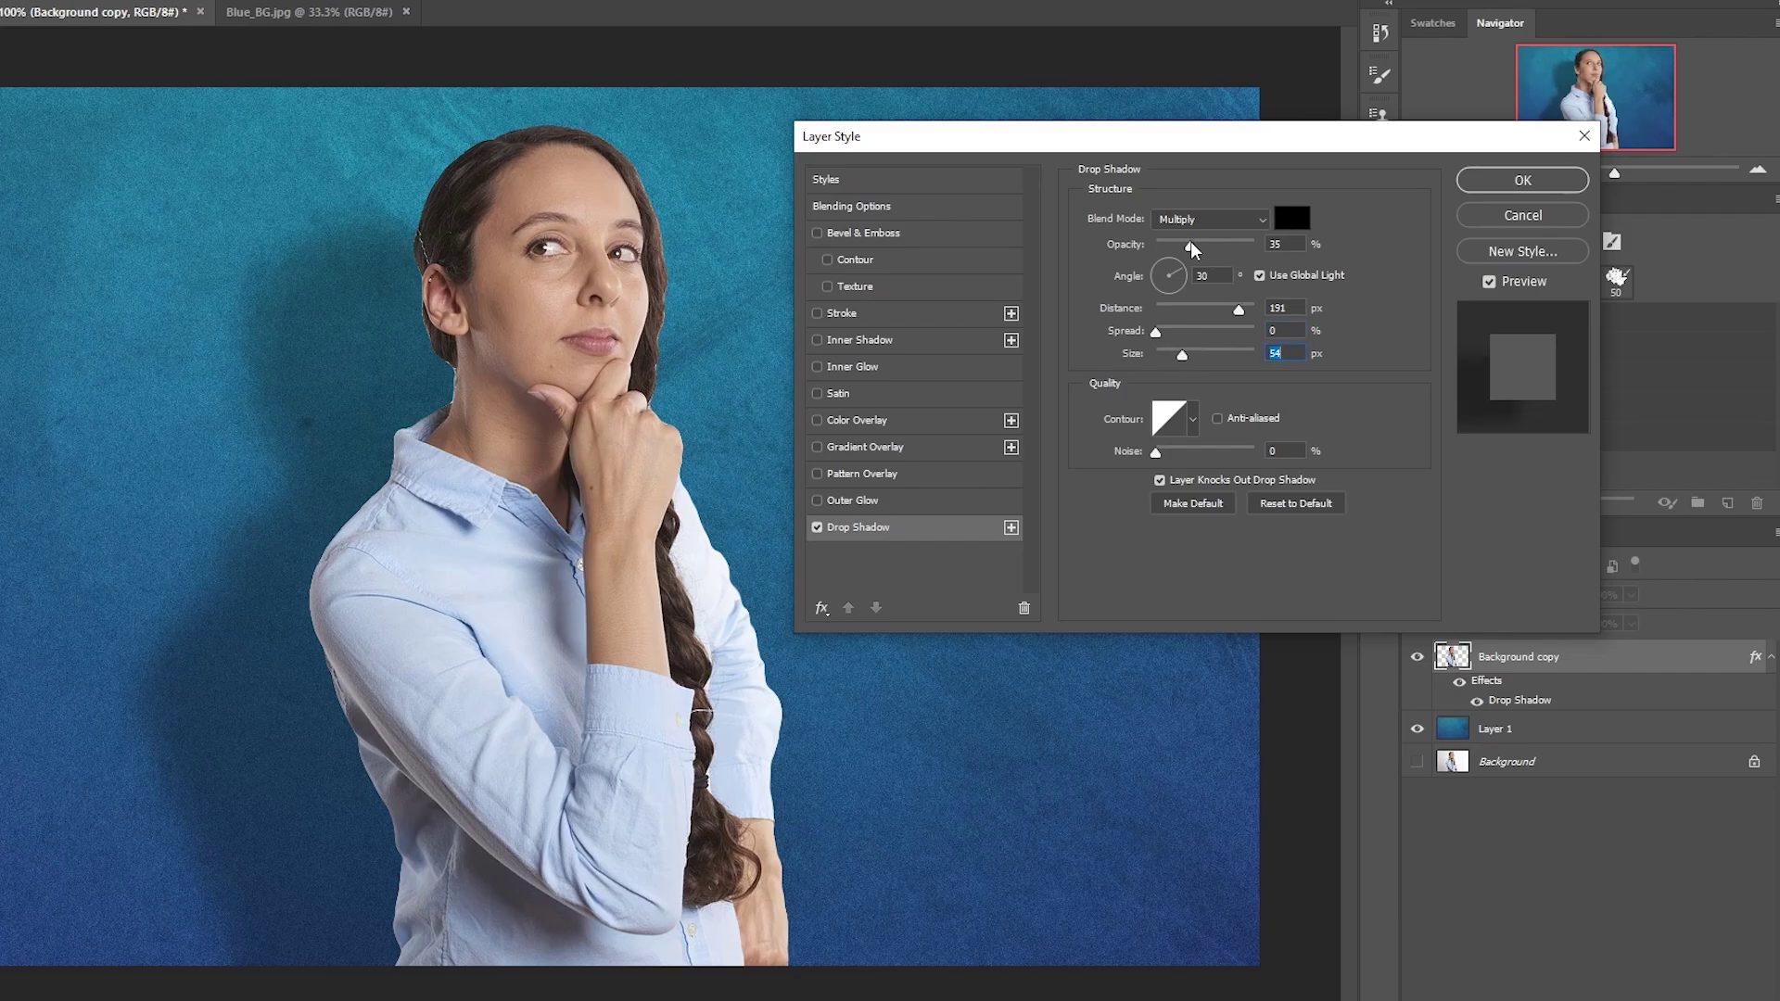
pyautogui.moveTo(1190, 245)
pyautogui.mouseDown()
pyautogui.moveTo(1256, 248)
pyautogui.moveTo(1190, 265)
pyautogui.mouseUp()
pyautogui.moveTo(1137, 138); pyautogui.dragTo(1049, 146)
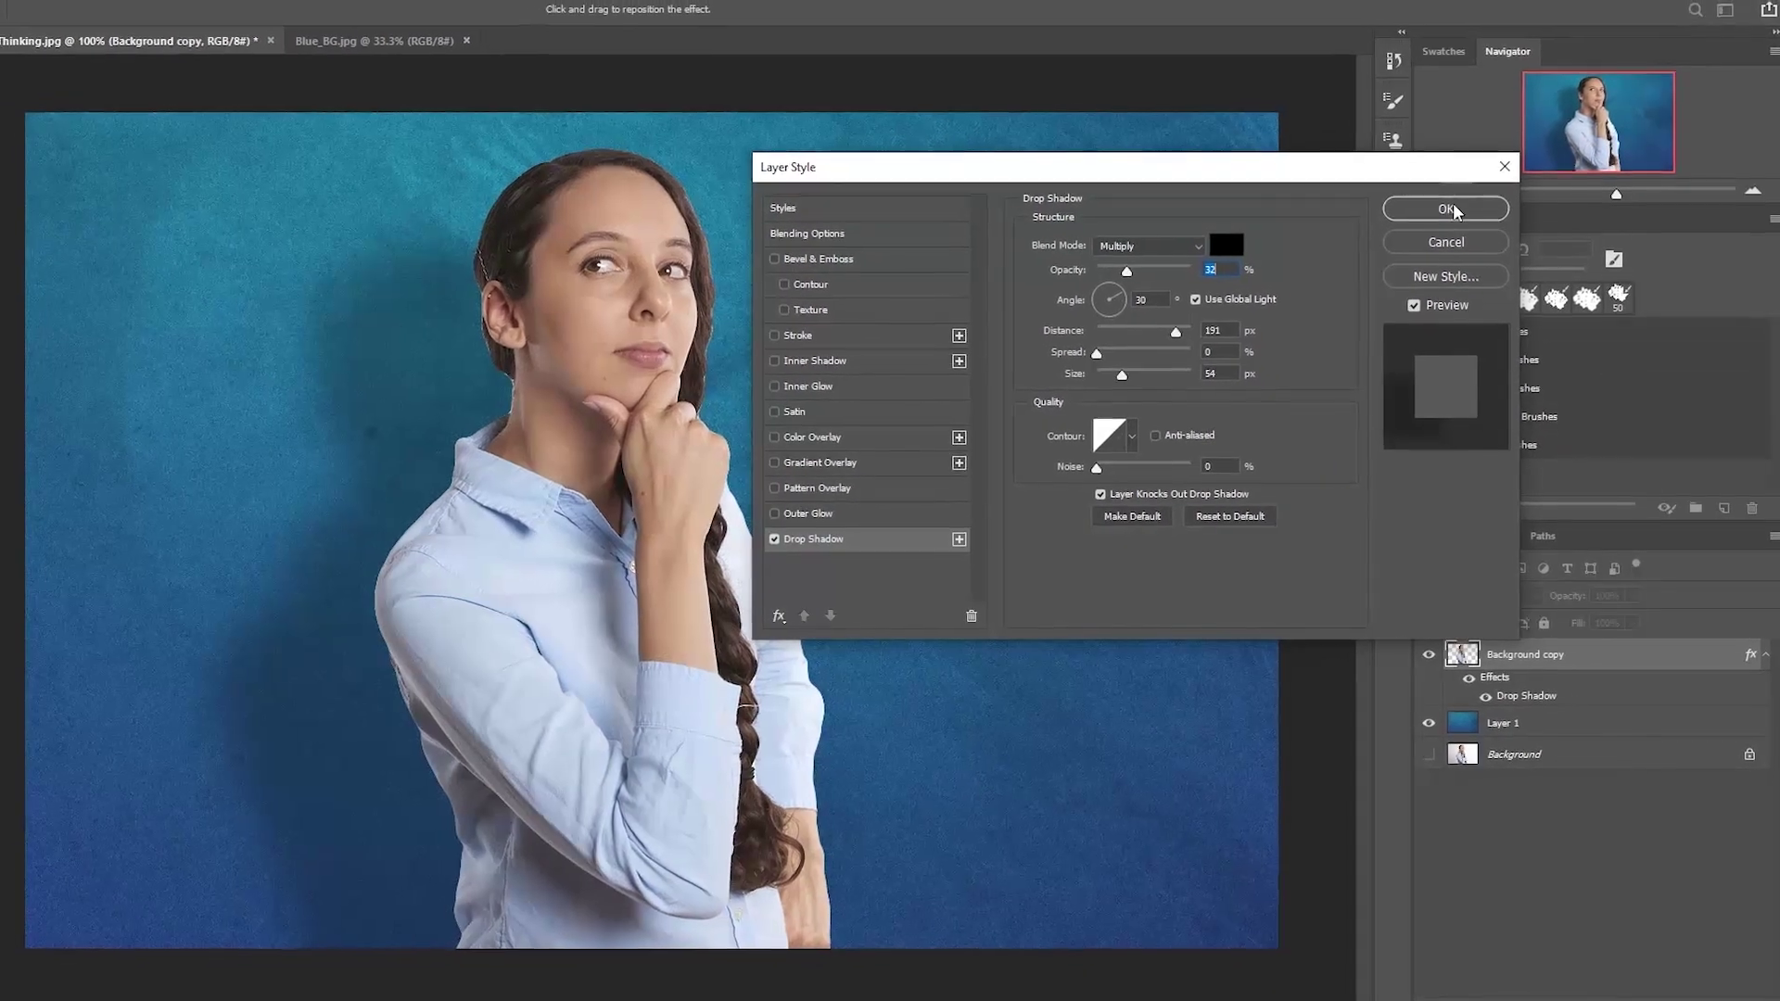
# Step: Commit the drop shadow, then toggle it off and on to compare the composite
pyautogui.click(1425, 206)
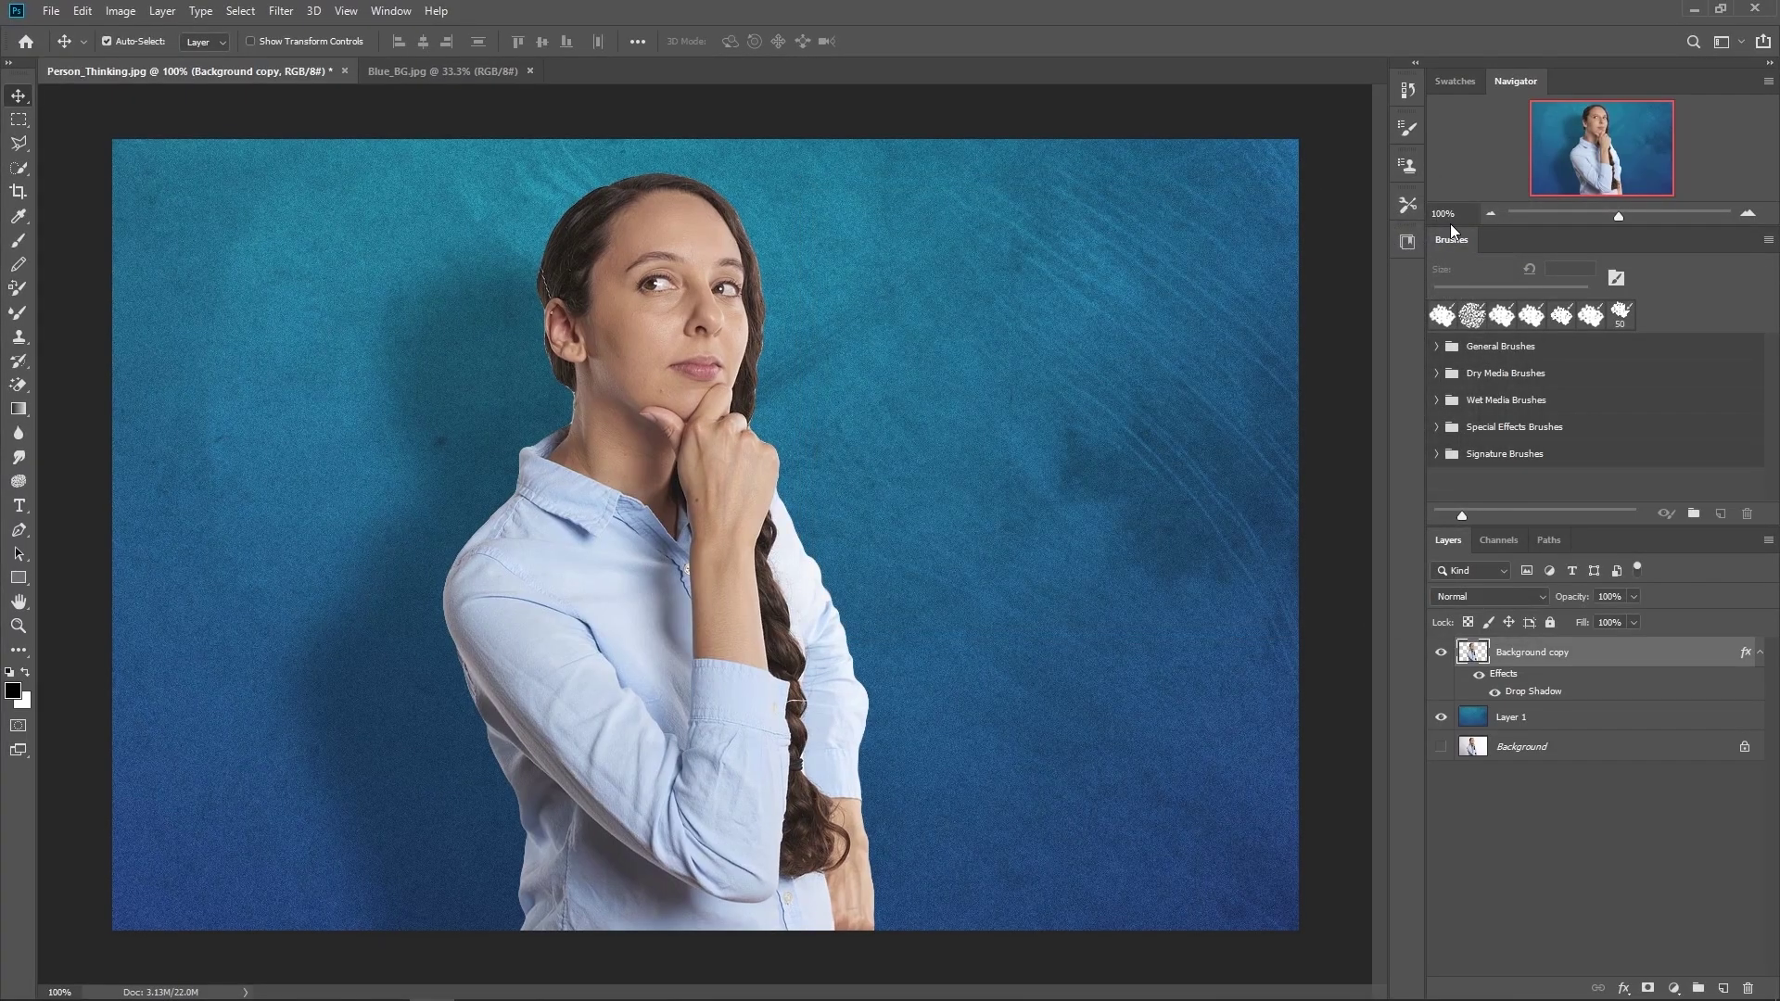
pyautogui.click(1494, 692)
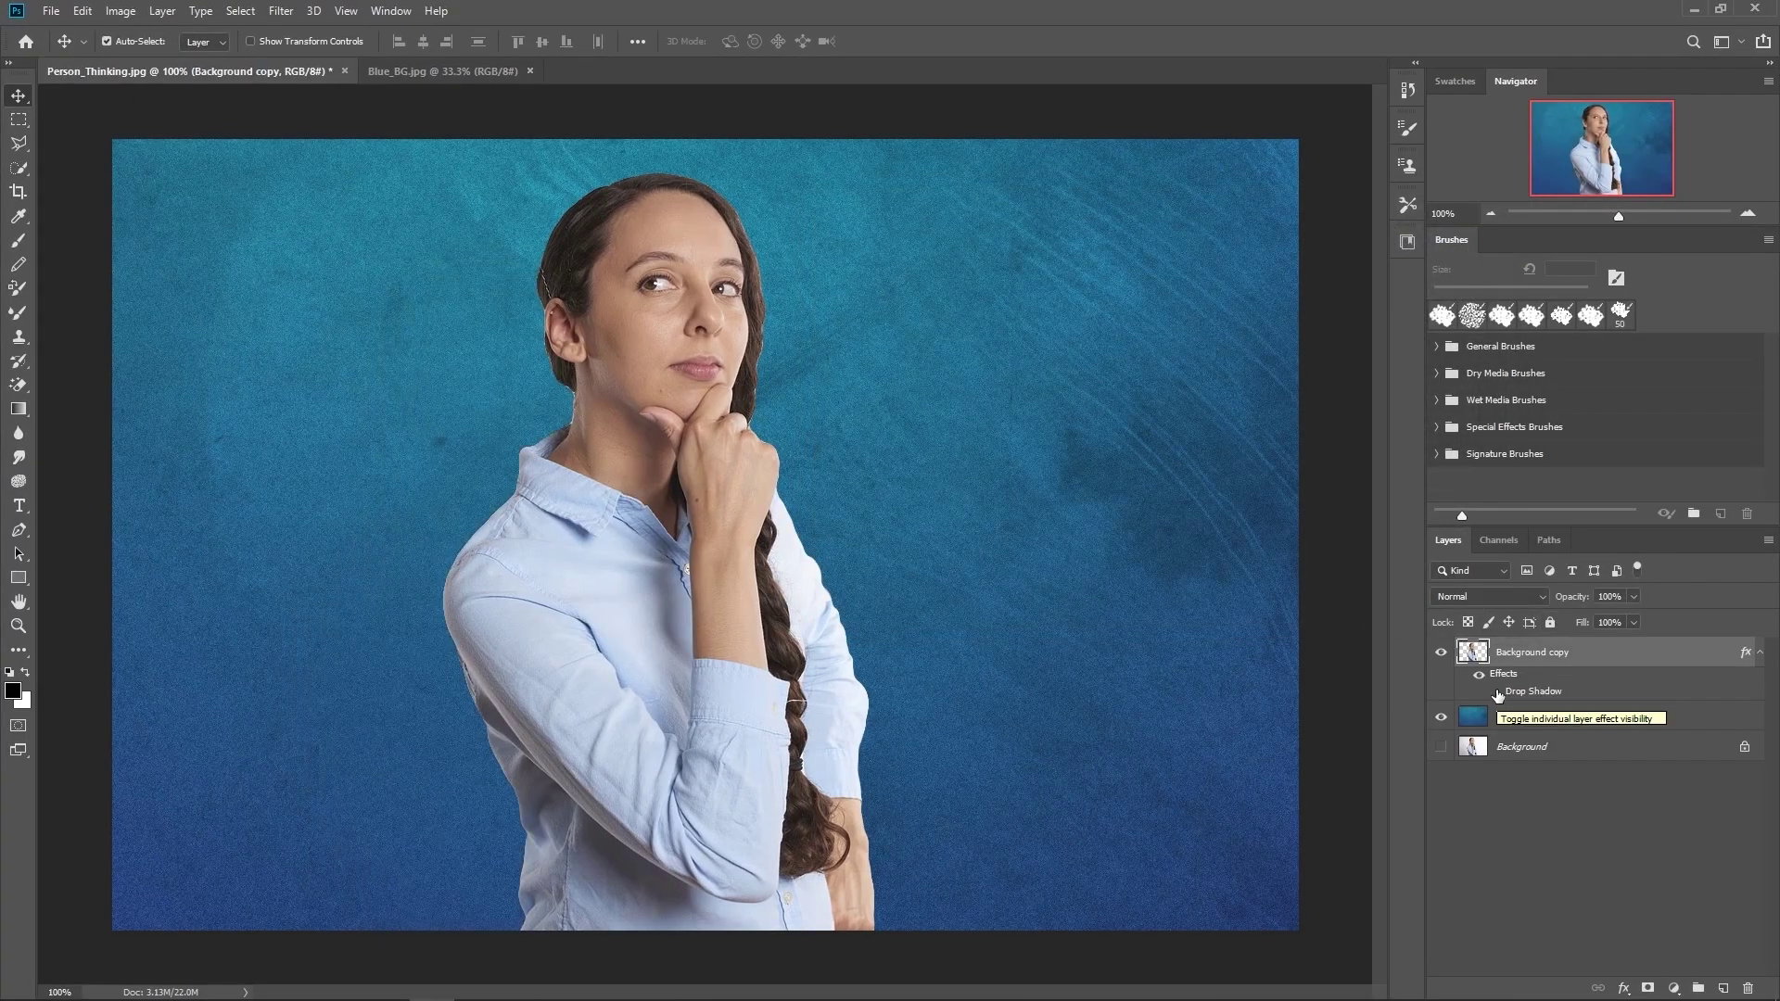
pyautogui.click(1495, 693)
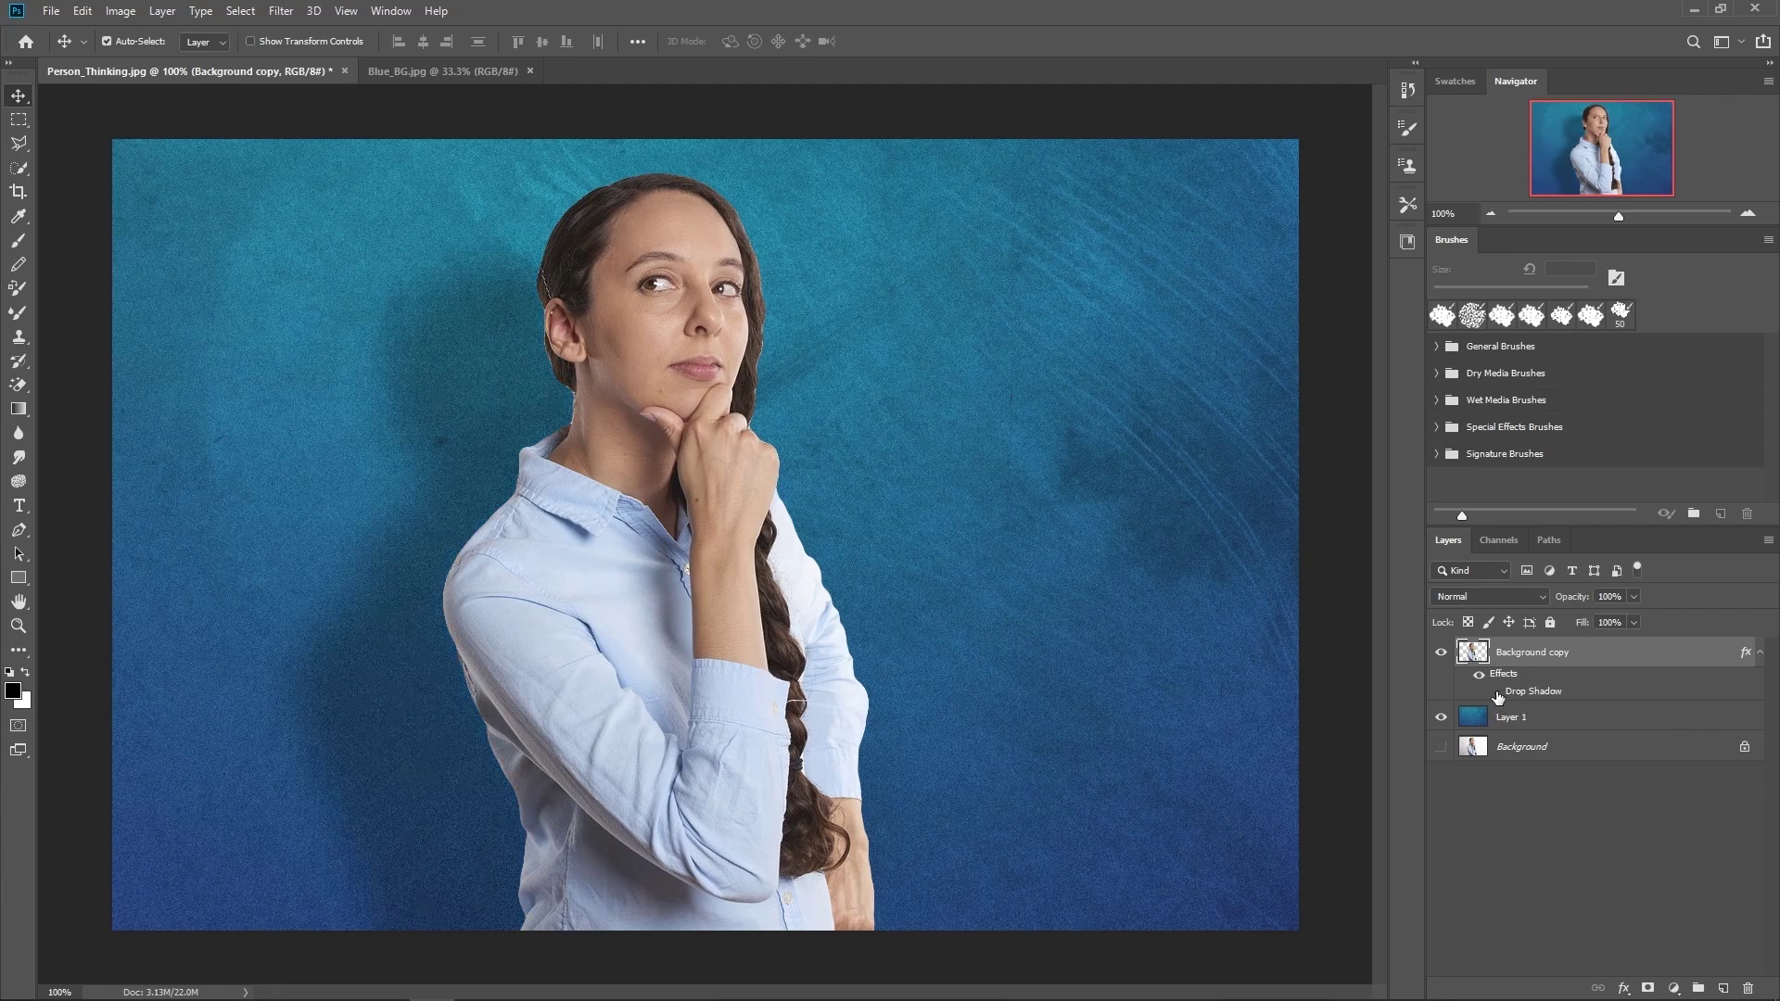
pyautogui.click(1496, 695)
pyautogui.click(1496, 694)
pyautogui.scroll(-5, 1150, 509)
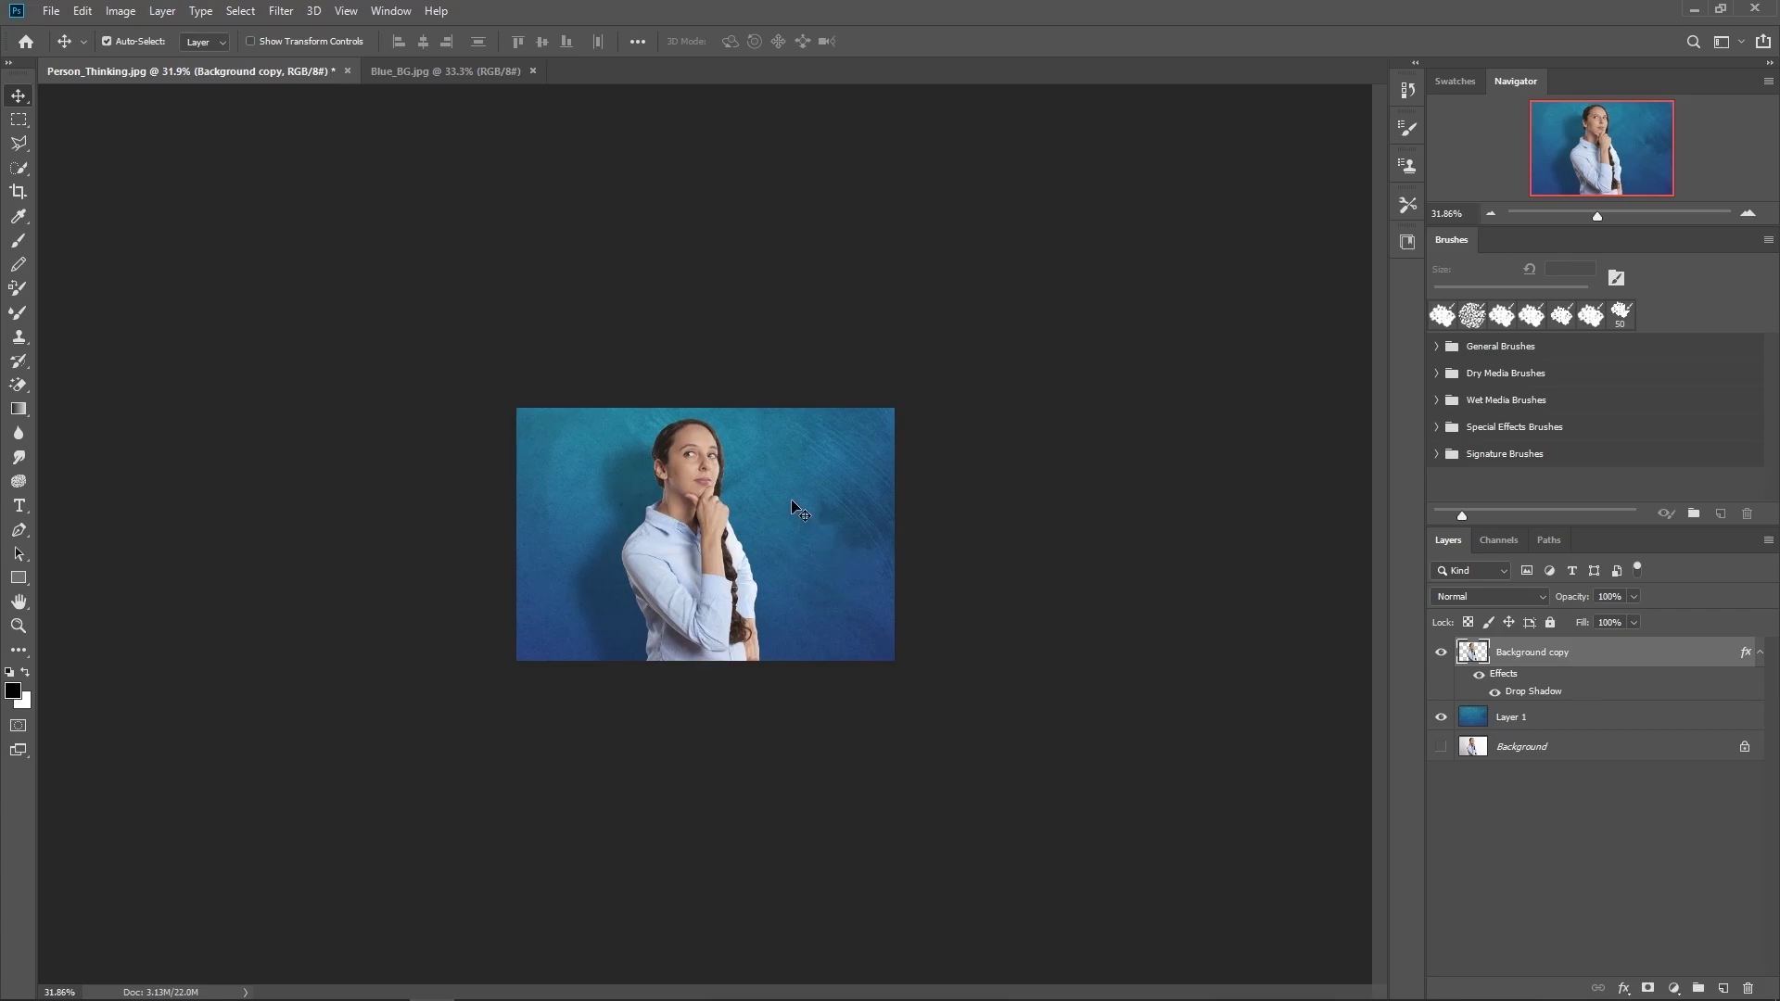
pyautogui.scroll(4, 759, 510)
pyautogui.scroll(3, 758, 514)
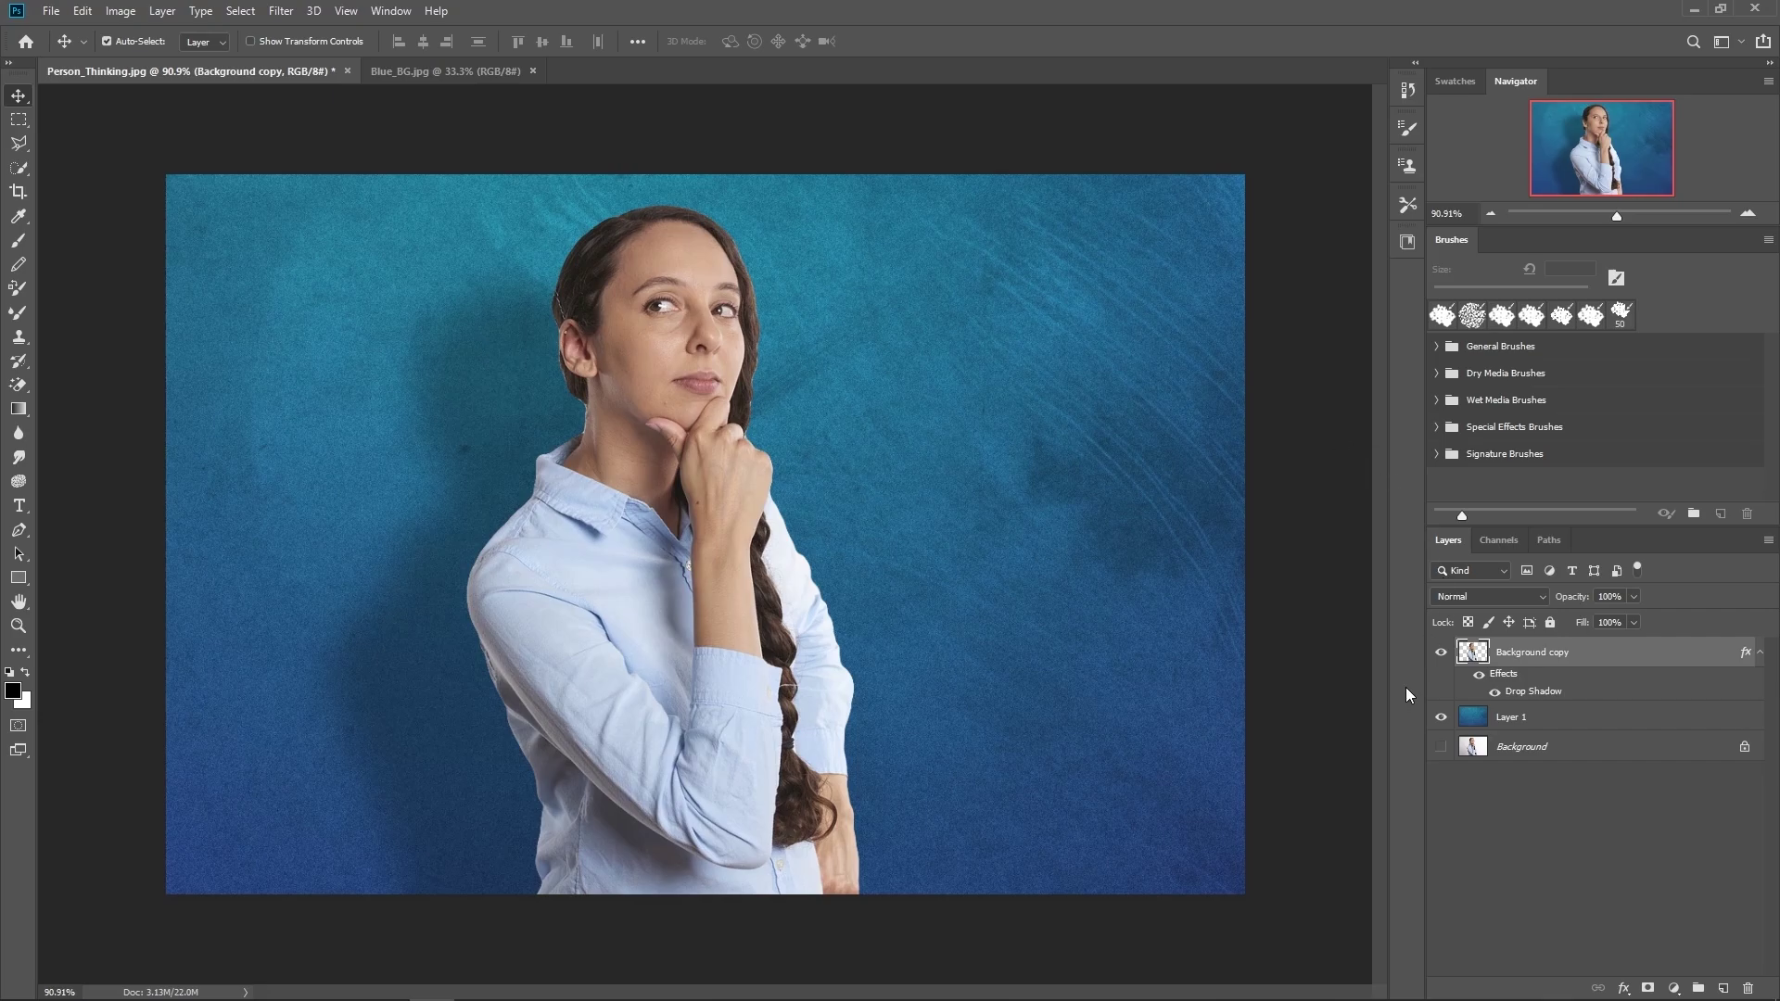
# Step: Show only the white-background photo layer, make it active, and apply Select > Subject to the woman
pyautogui.keyDown('alt'); pyautogui.click(1440, 747); pyautogui.keyUp('alt')
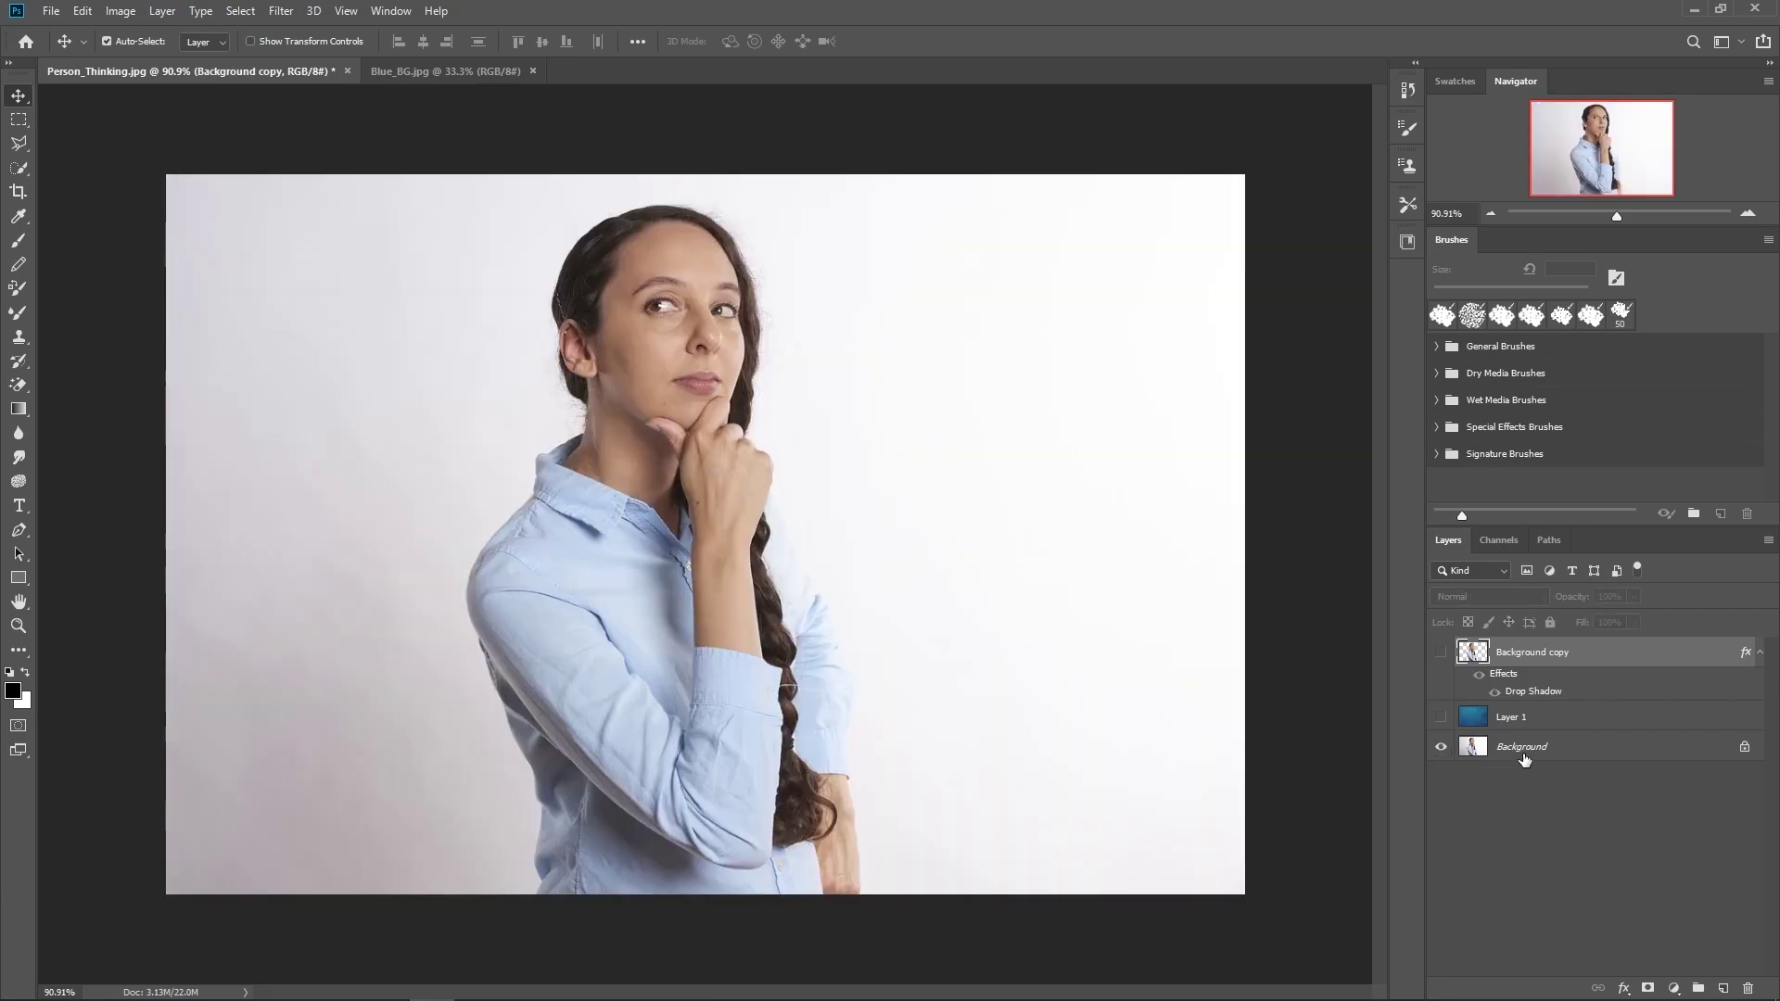
pyautogui.click(1525, 758)
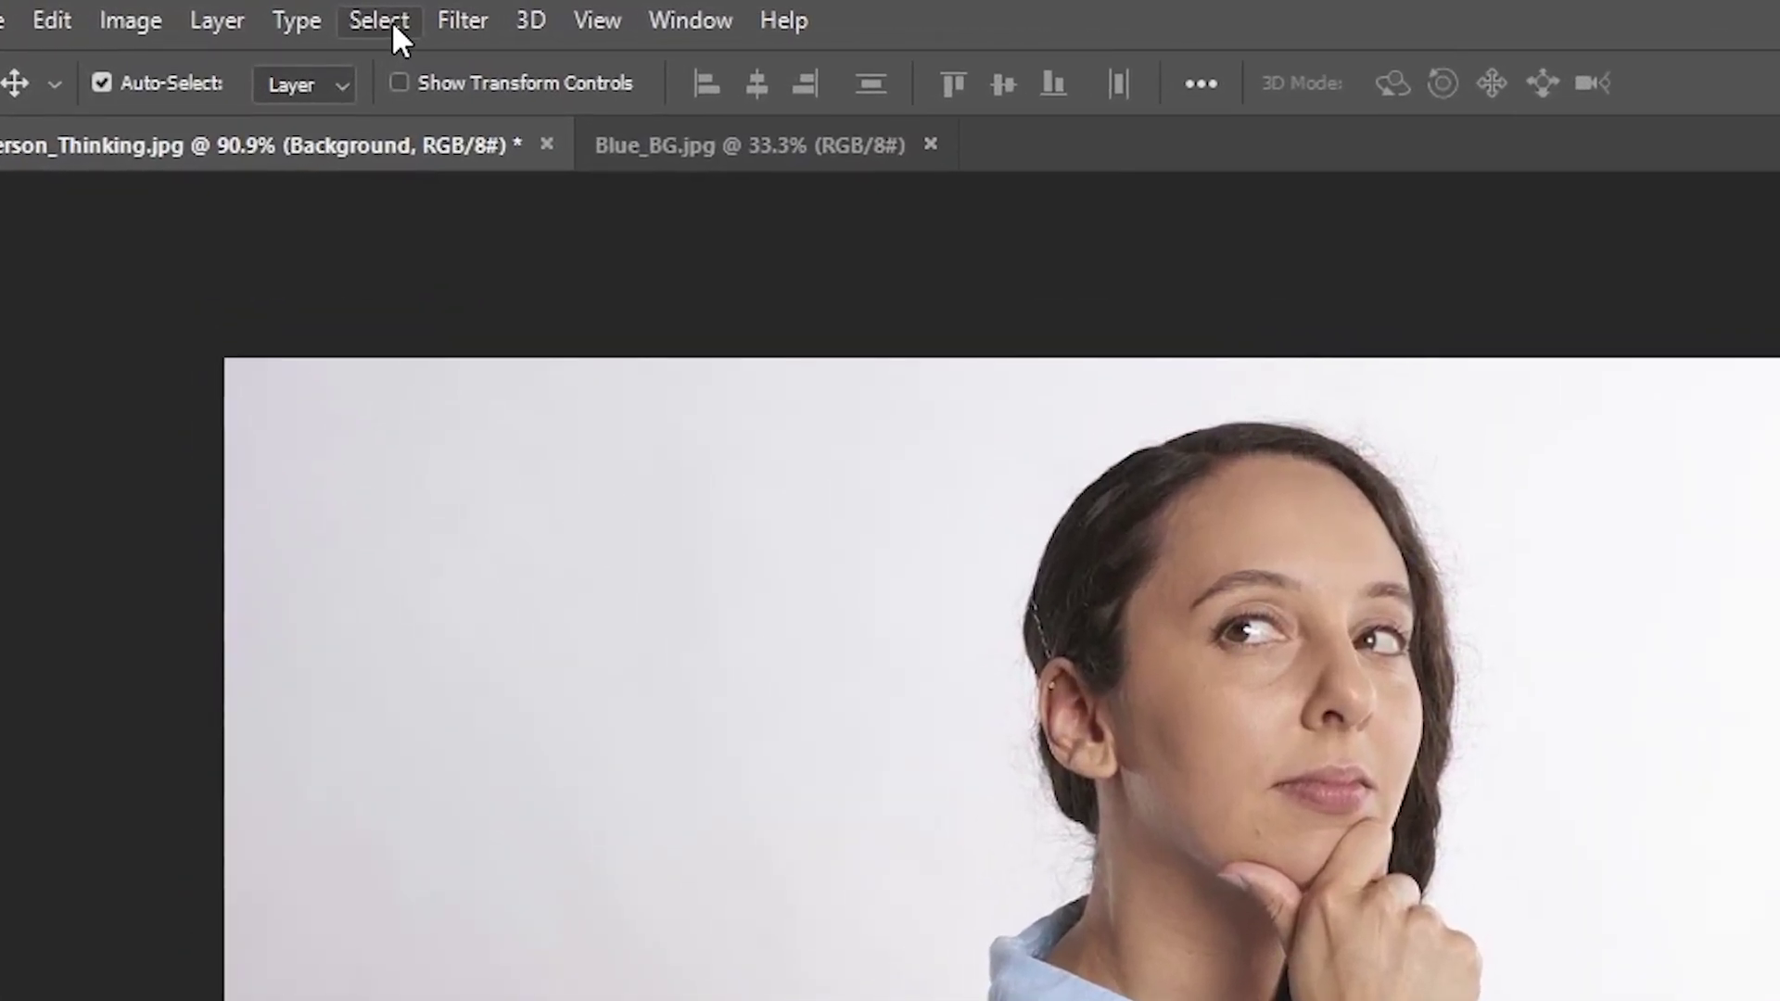
pyautogui.click(378, 21)
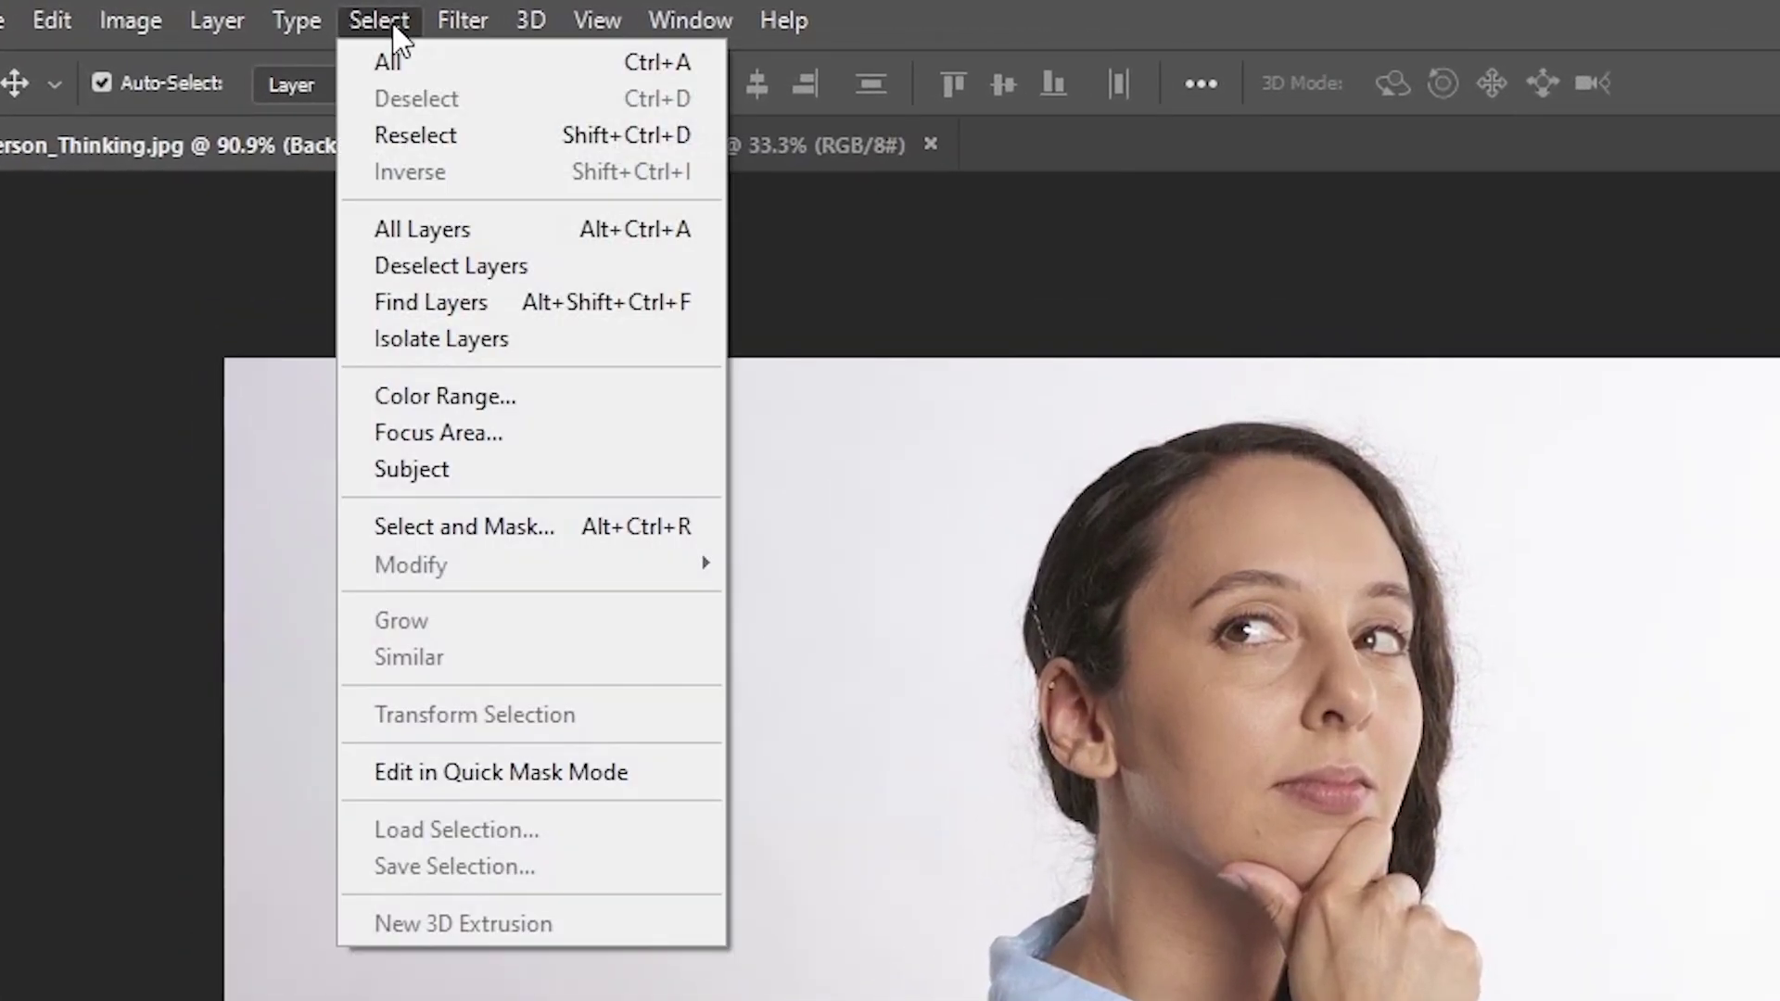
pyautogui.click(470, 480)
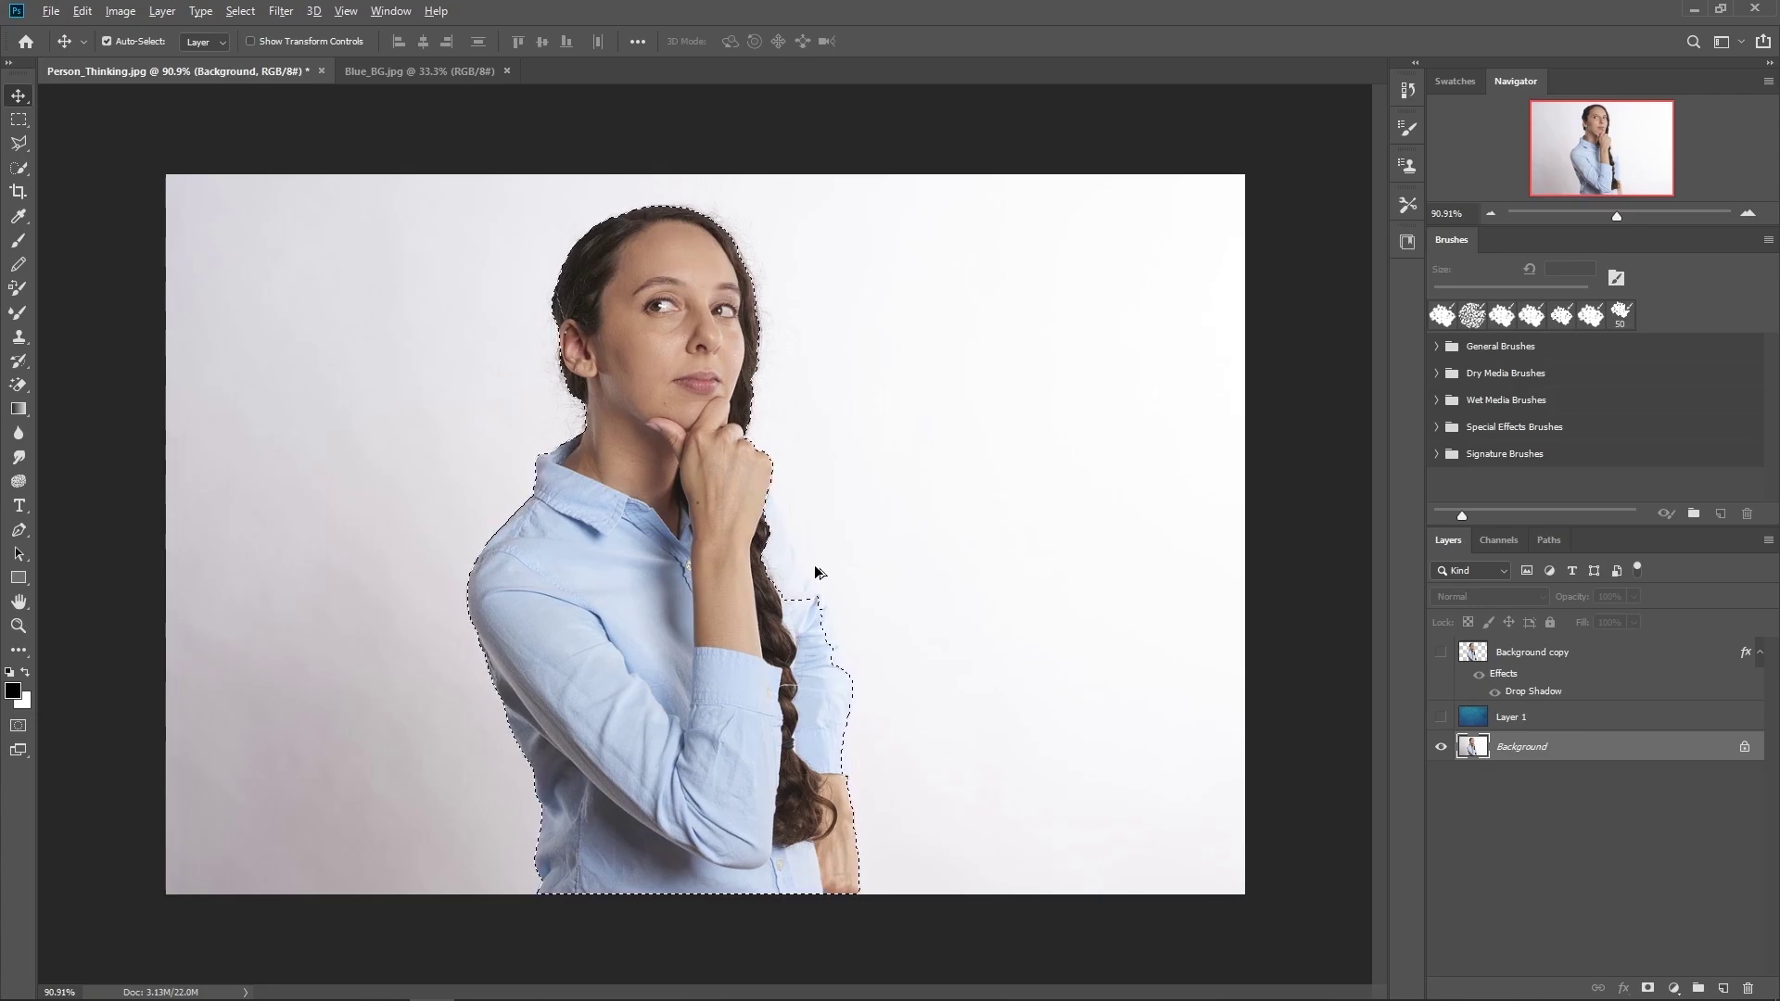
# Step: Zoom in on the selection edges, view at fit and 100%, then show all layers again
pyautogui.scroll(5, 815, 572)
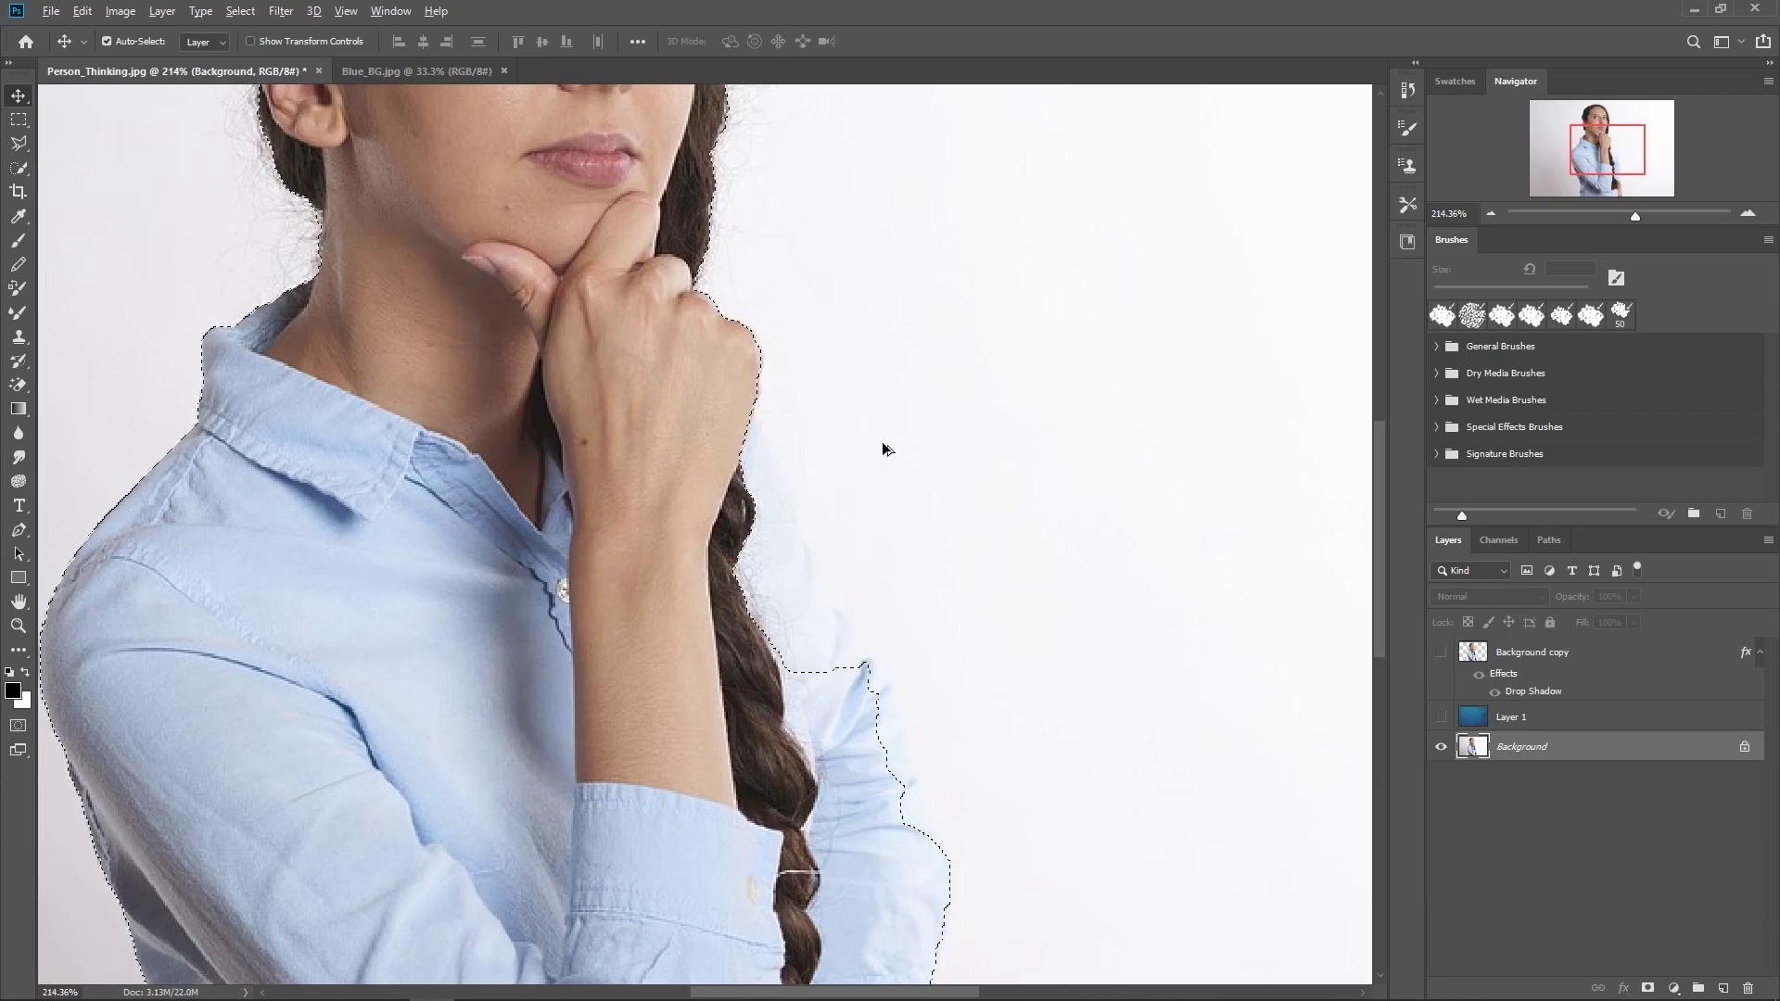
pyautogui.hotkey('ctrl', '0')
pyautogui.hotkey('ctrl', '1')
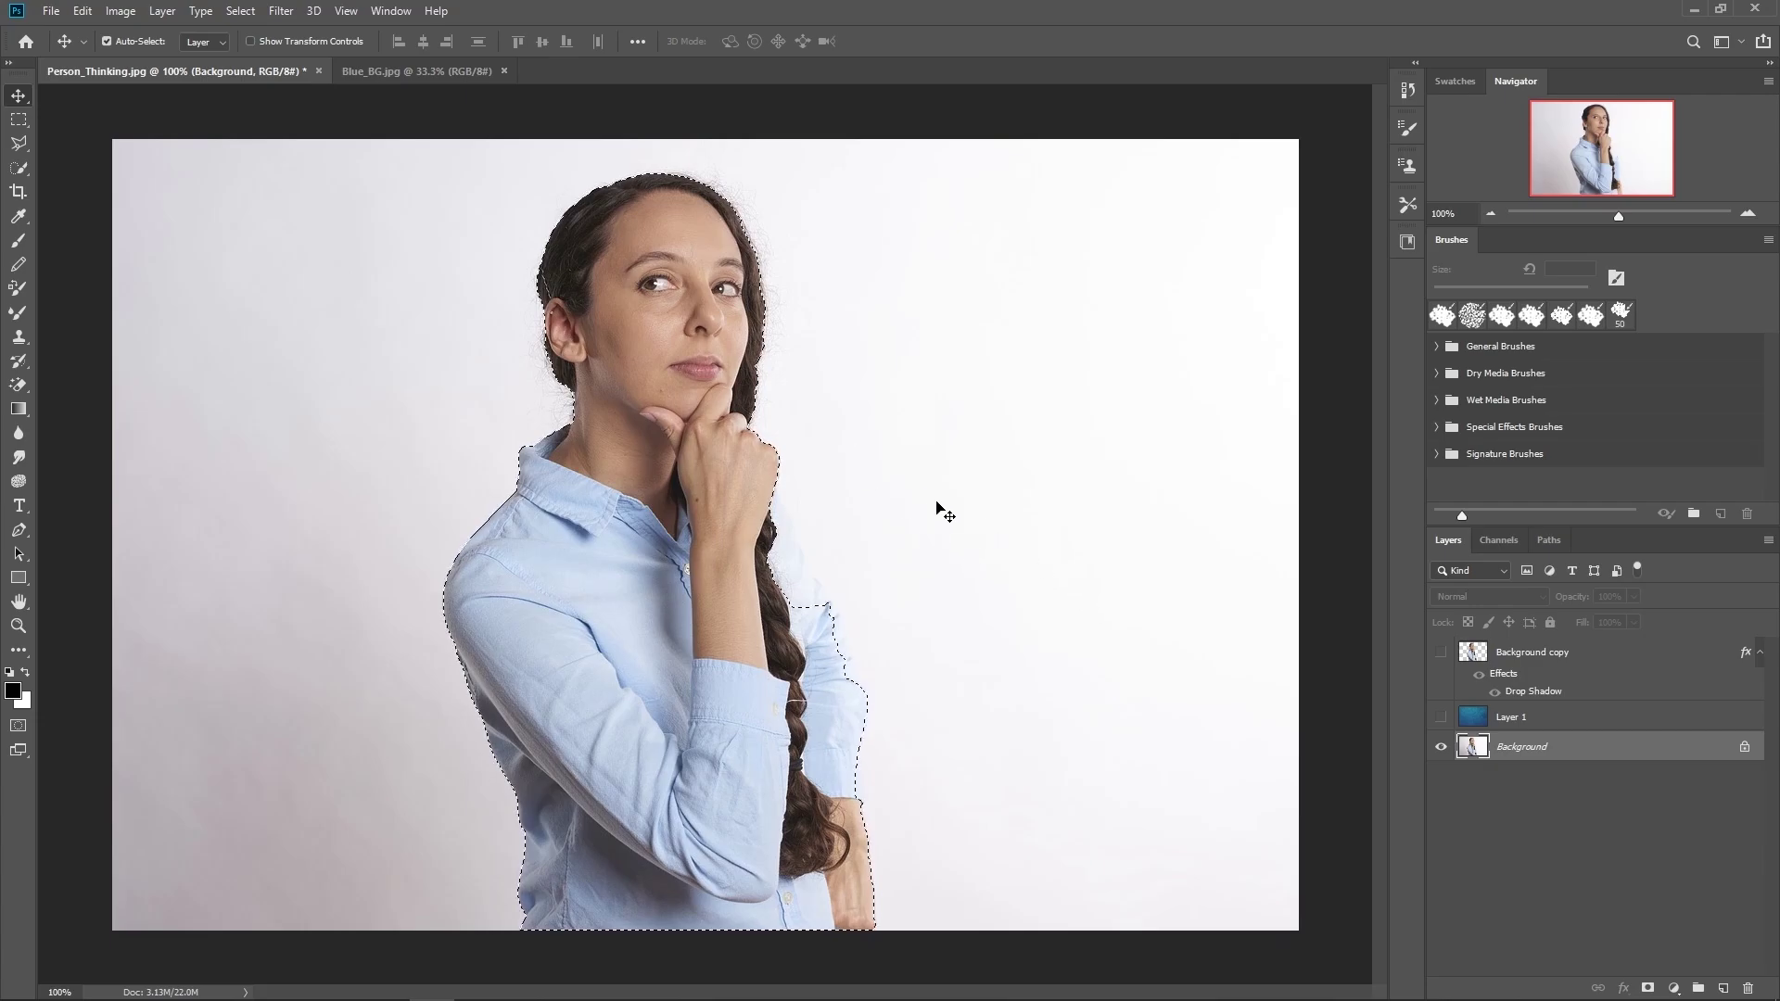
pyautogui.click(1440, 718)
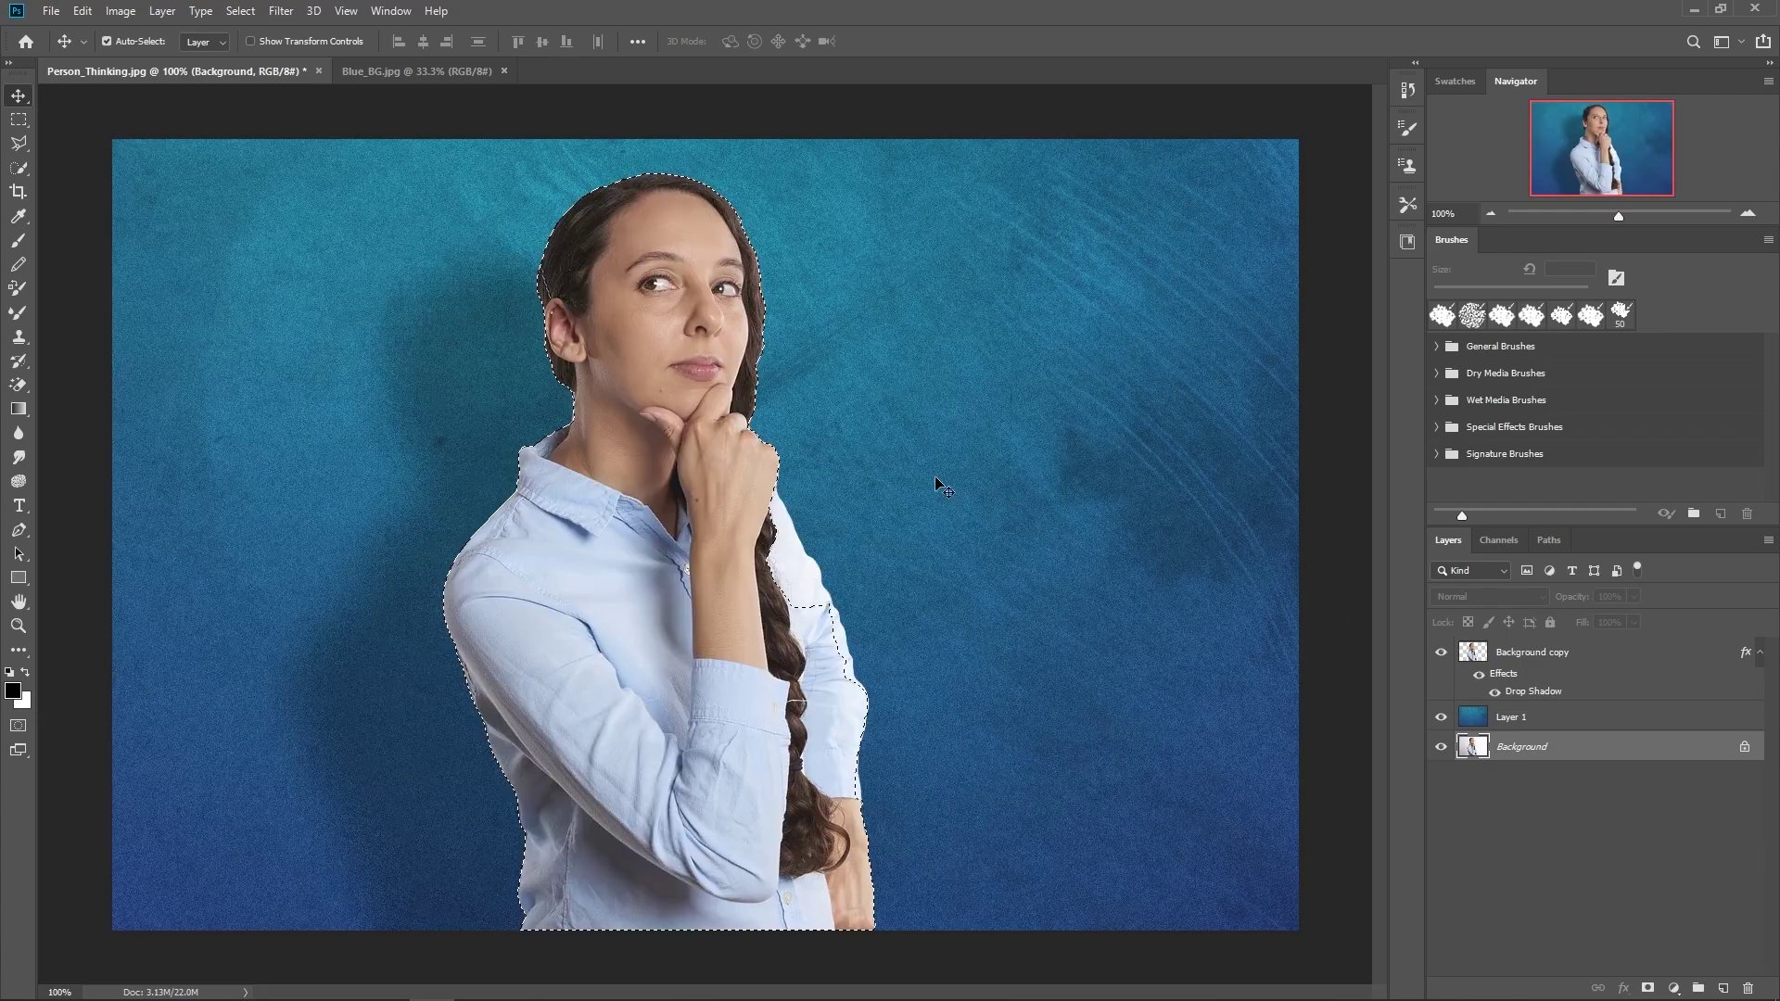